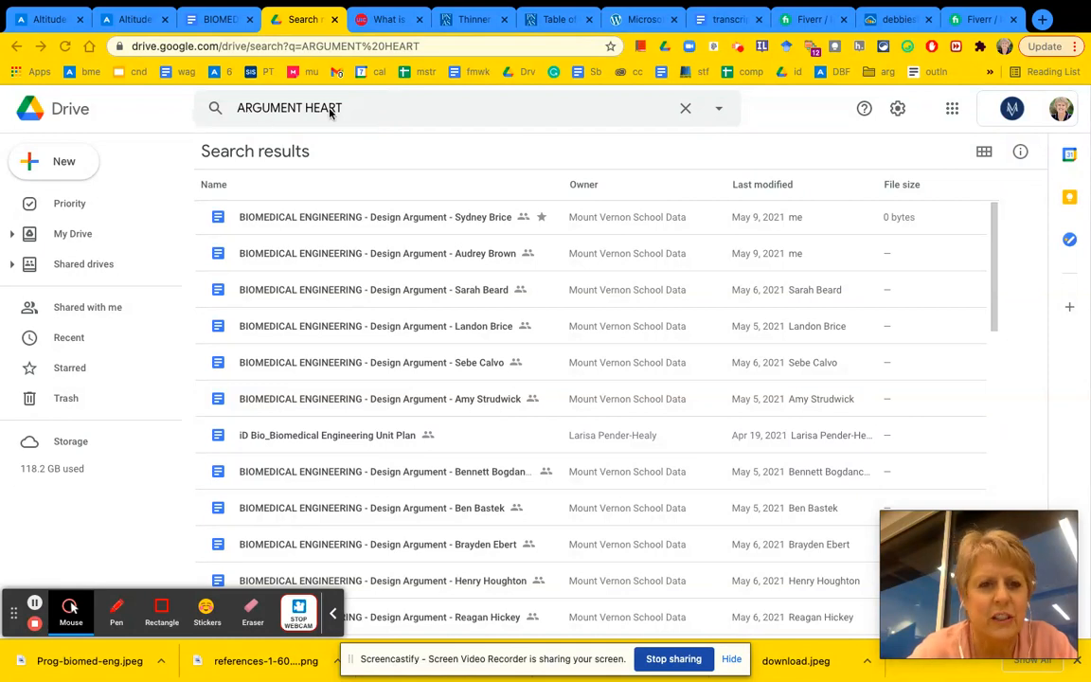
Switch to the biomedical engineering Design Argument document and select the sentence about 2.5 percent of the United States population.
left_click(225, 21)
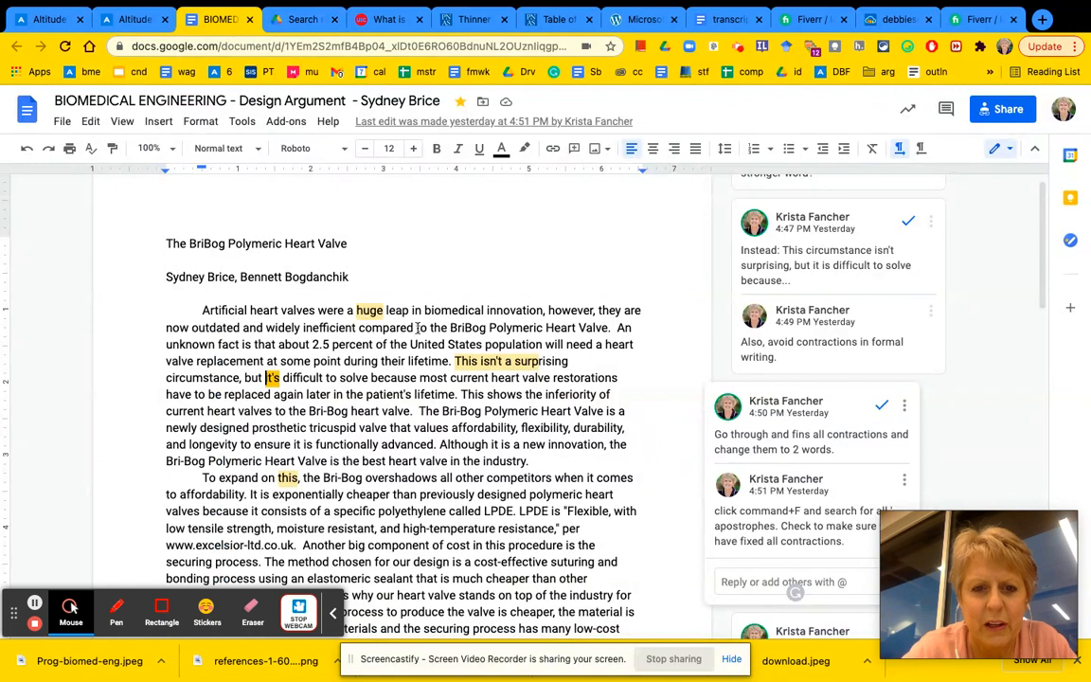
scroll(409, 350, "down", 1)
scroll(409, 350, "up", 1)
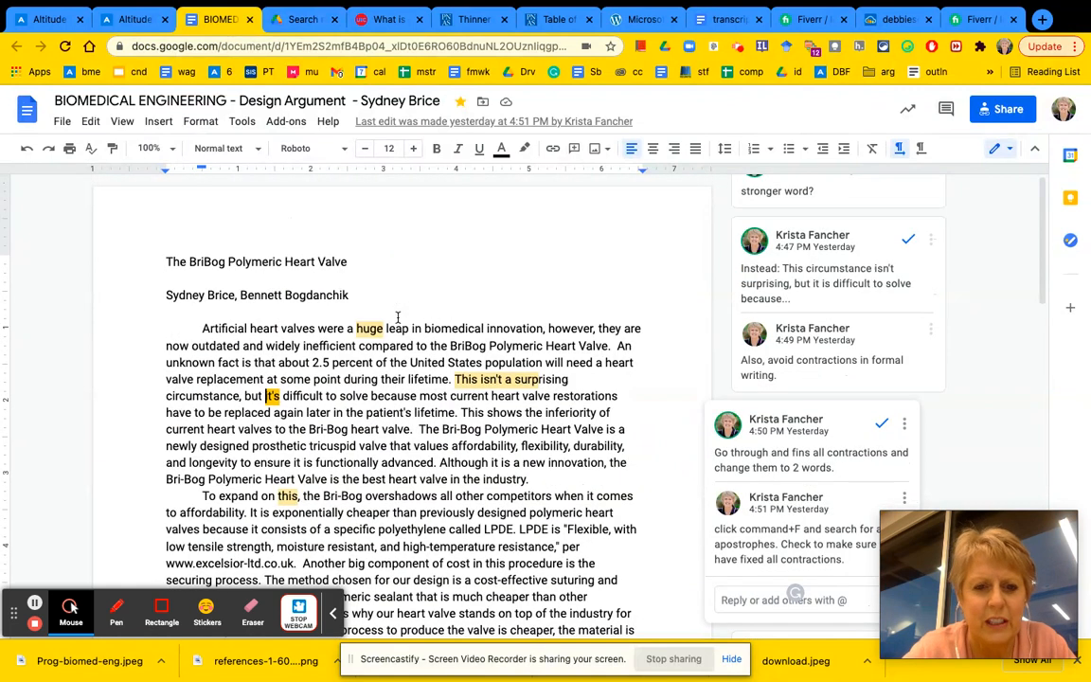
scroll(398, 317, "down", 1)
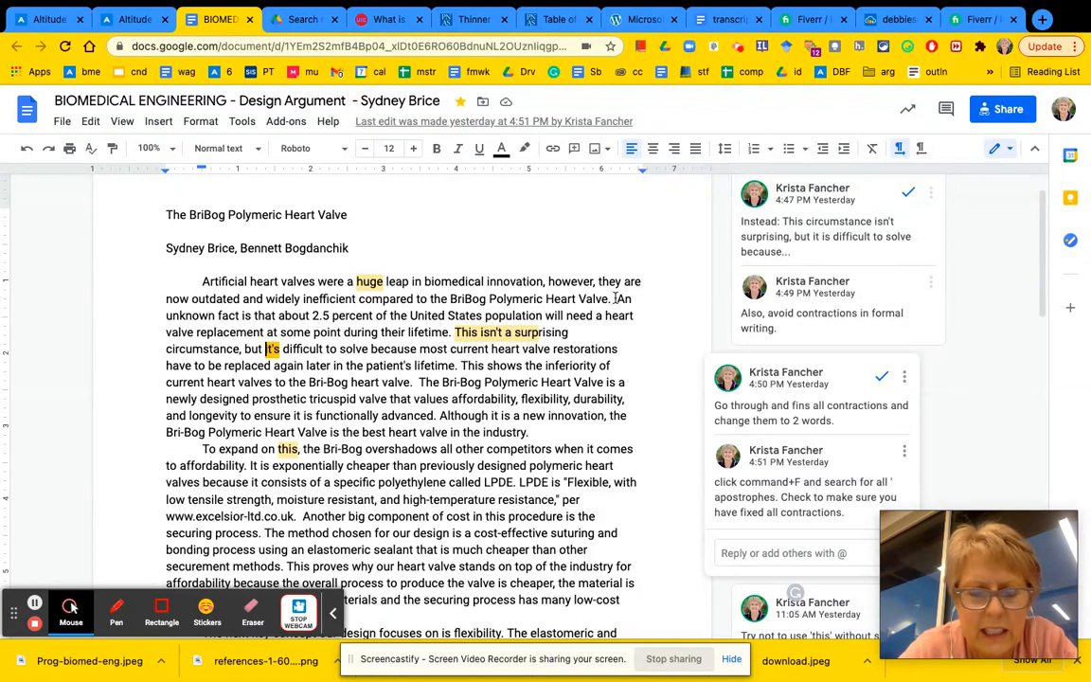
left_click_drag(617, 299, 449, 332)
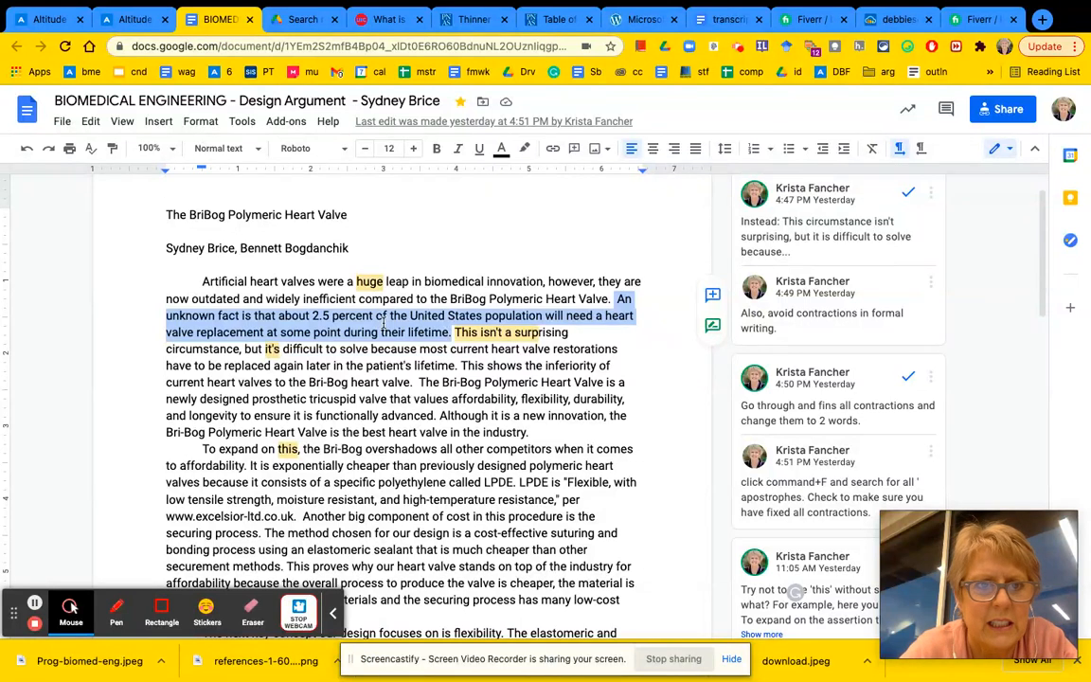
Open the document's citations and choose MLA (8th ed.) as the citation style.
left_click(243, 122)
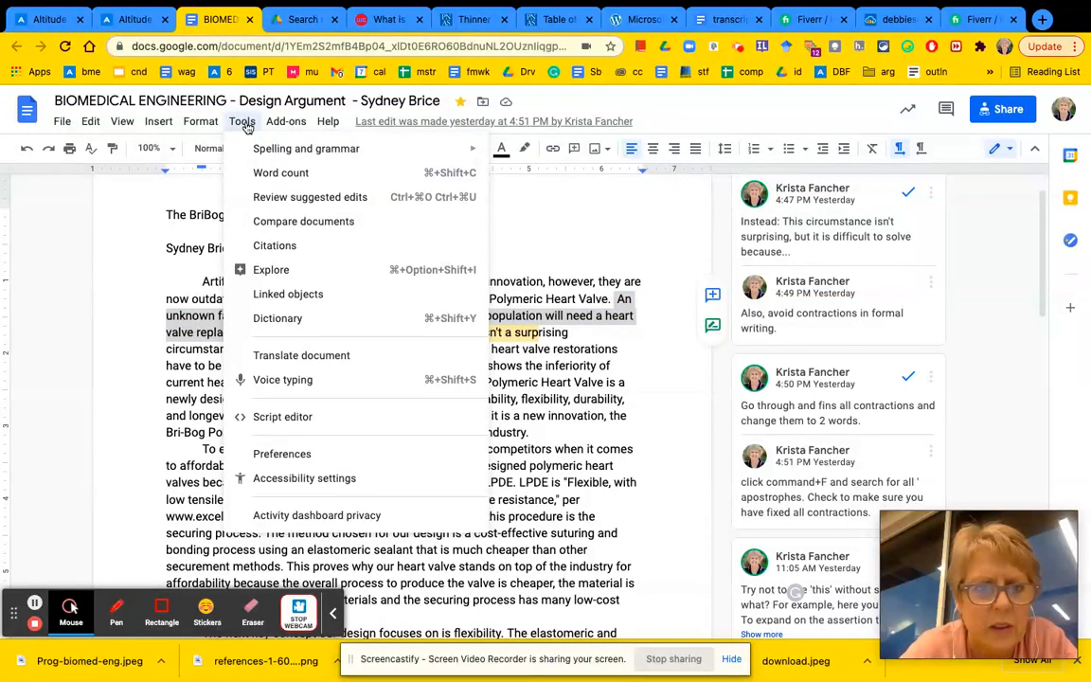
left_click(274, 246)
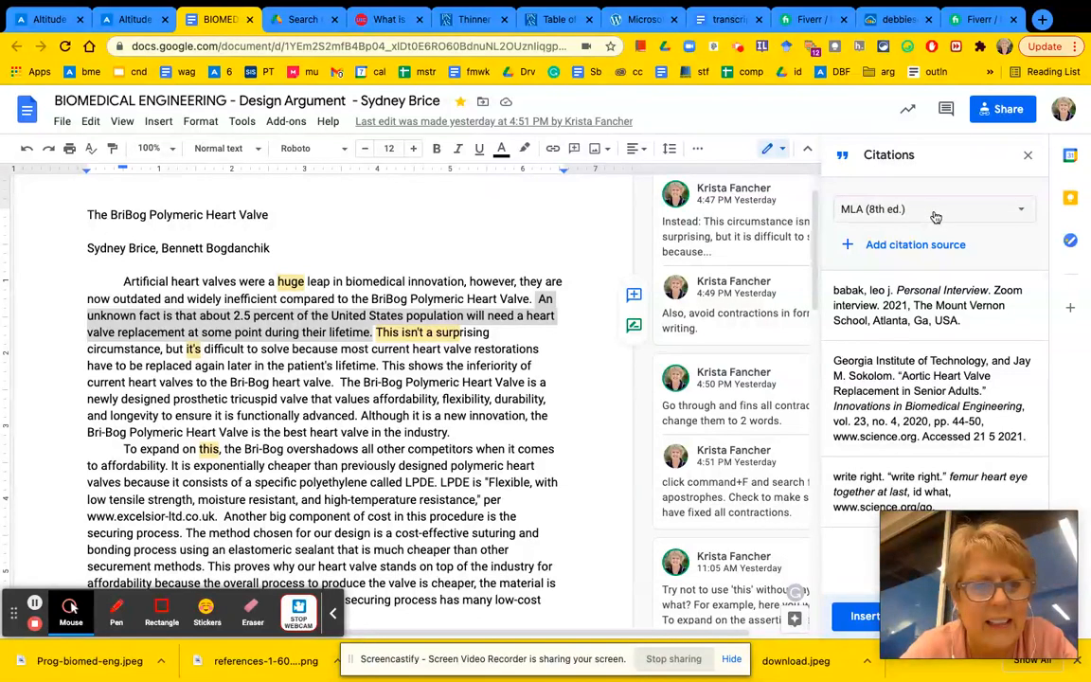
left_click(936, 216)
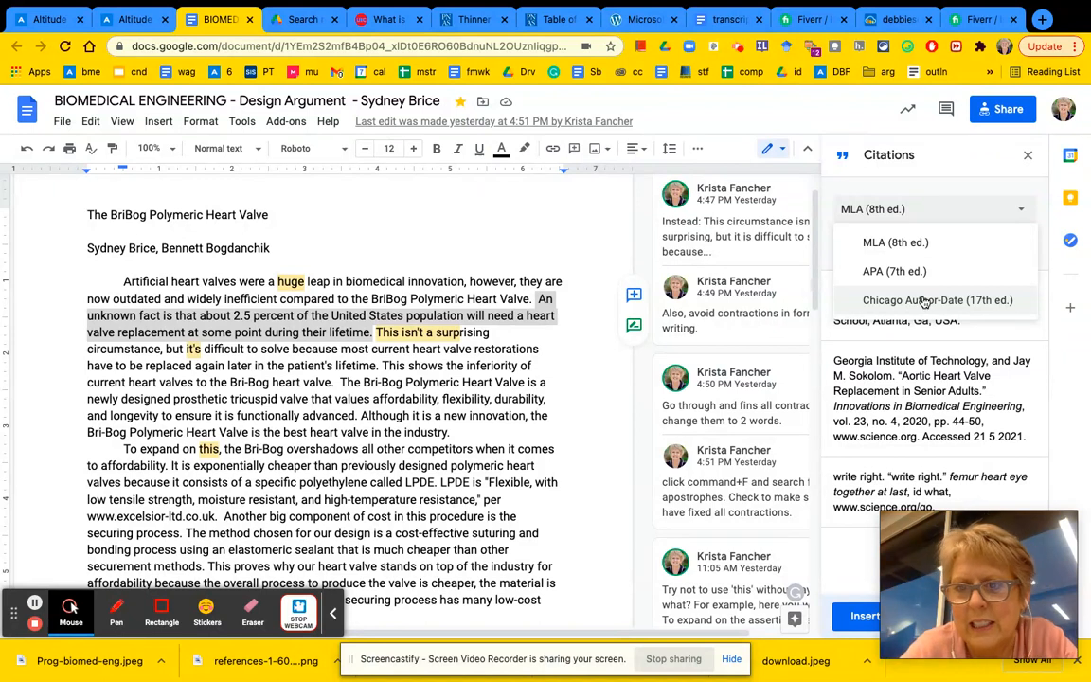
left_click(877, 244)
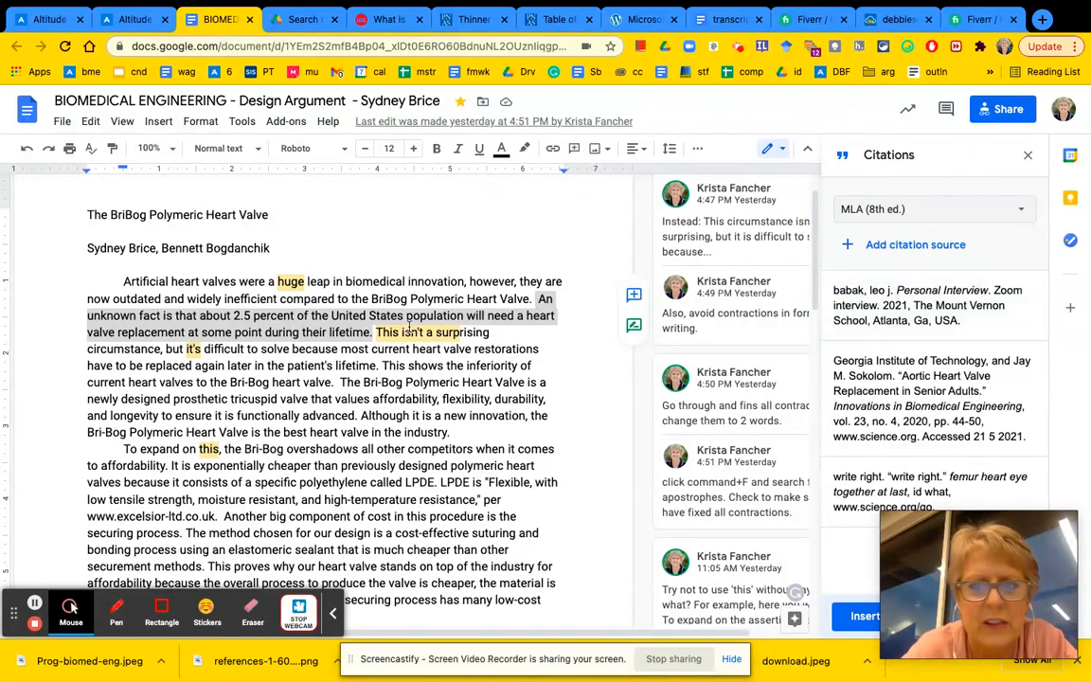
Start a new citation source of type Journal article, accessed by Website.
left_click(888, 249)
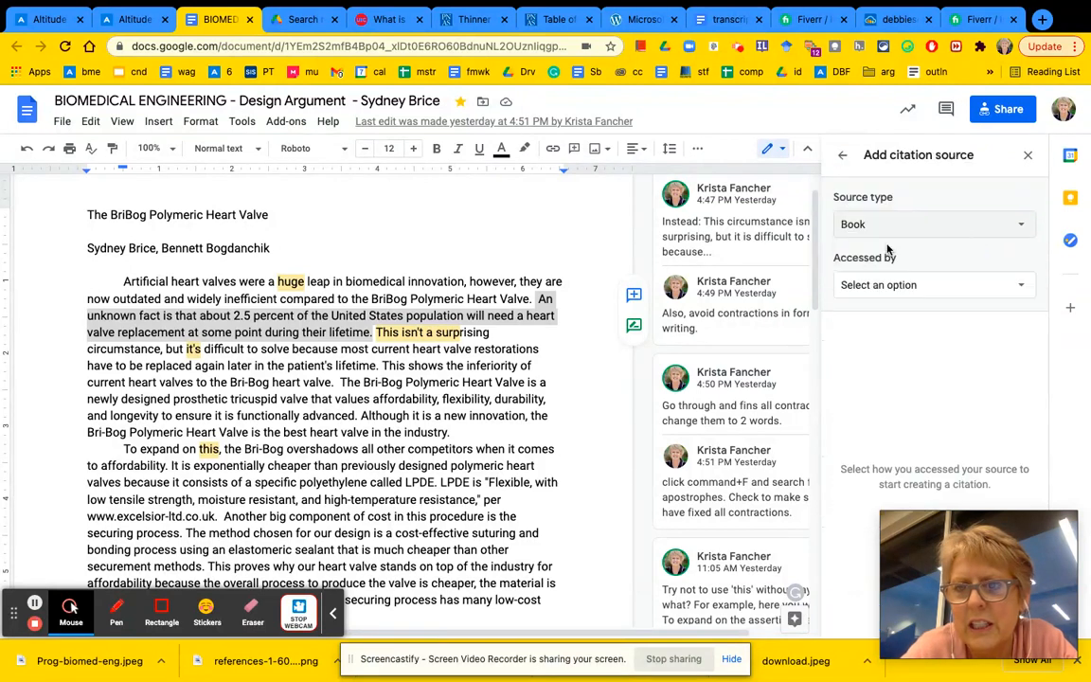
left_click(894, 225)
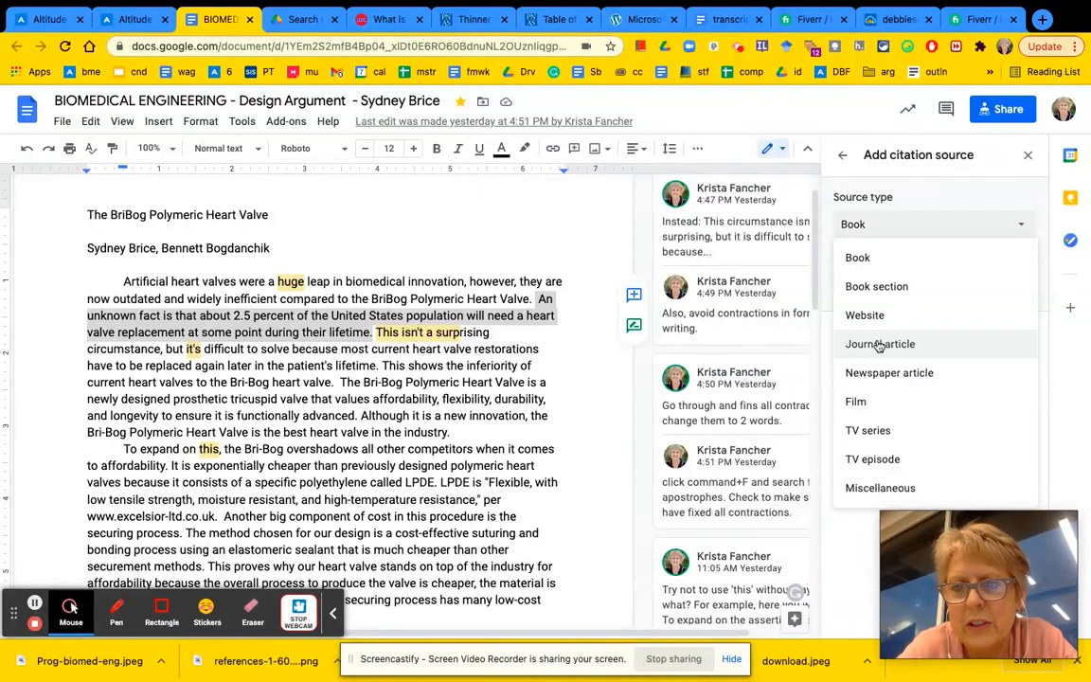
left_click(878, 345)
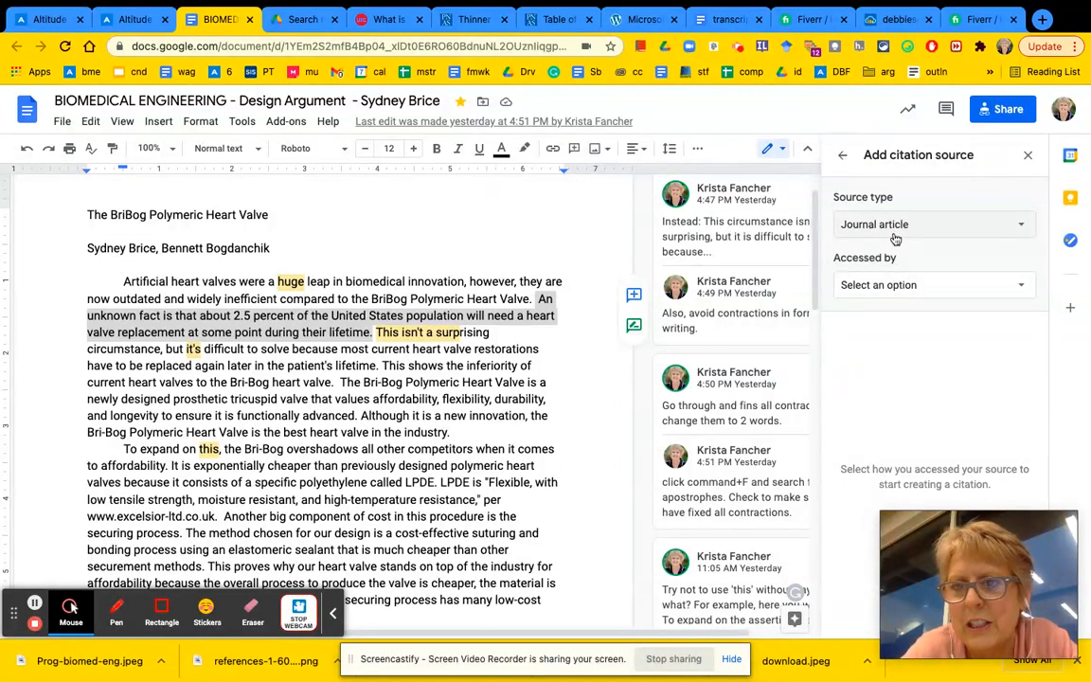
left_click(892, 287)
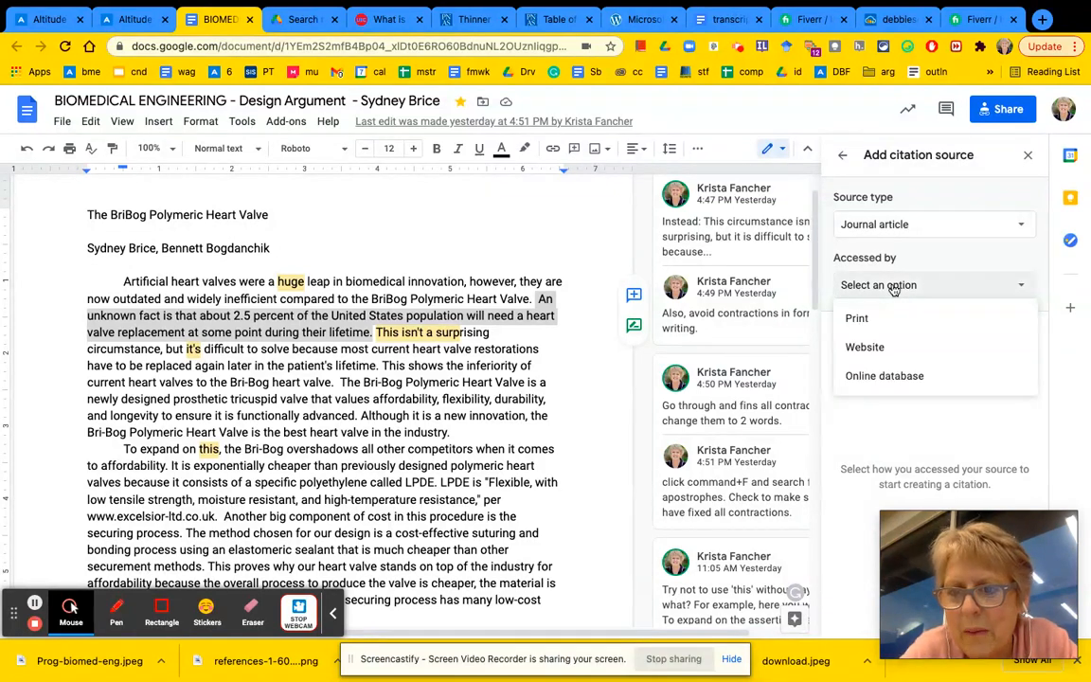
left_click(869, 349)
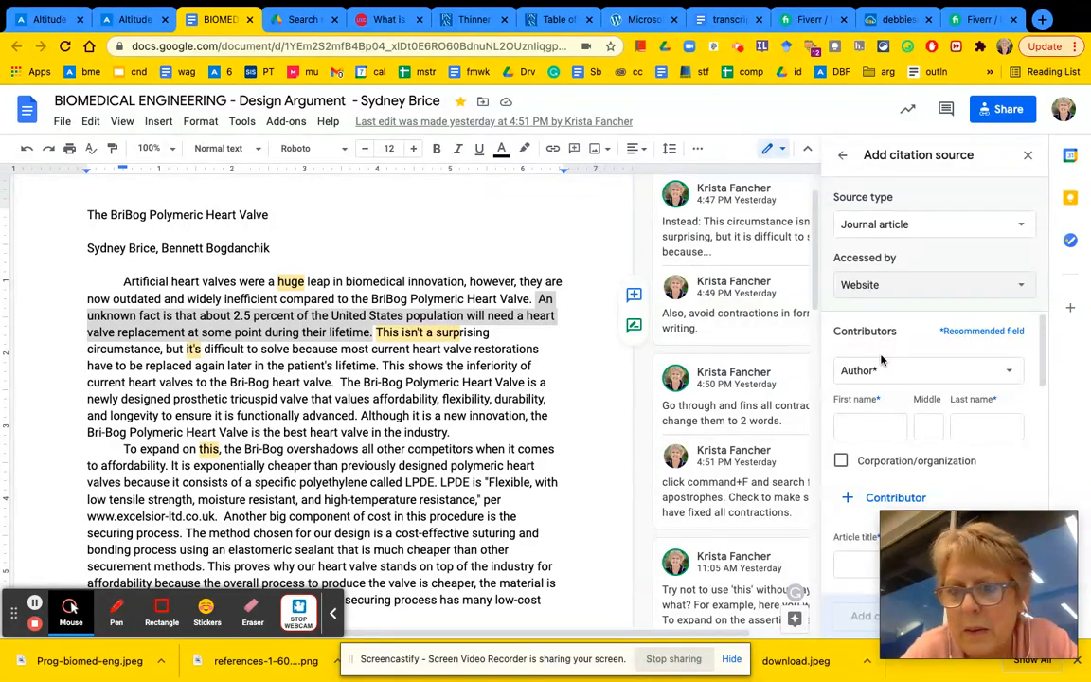
left_click(874, 373)
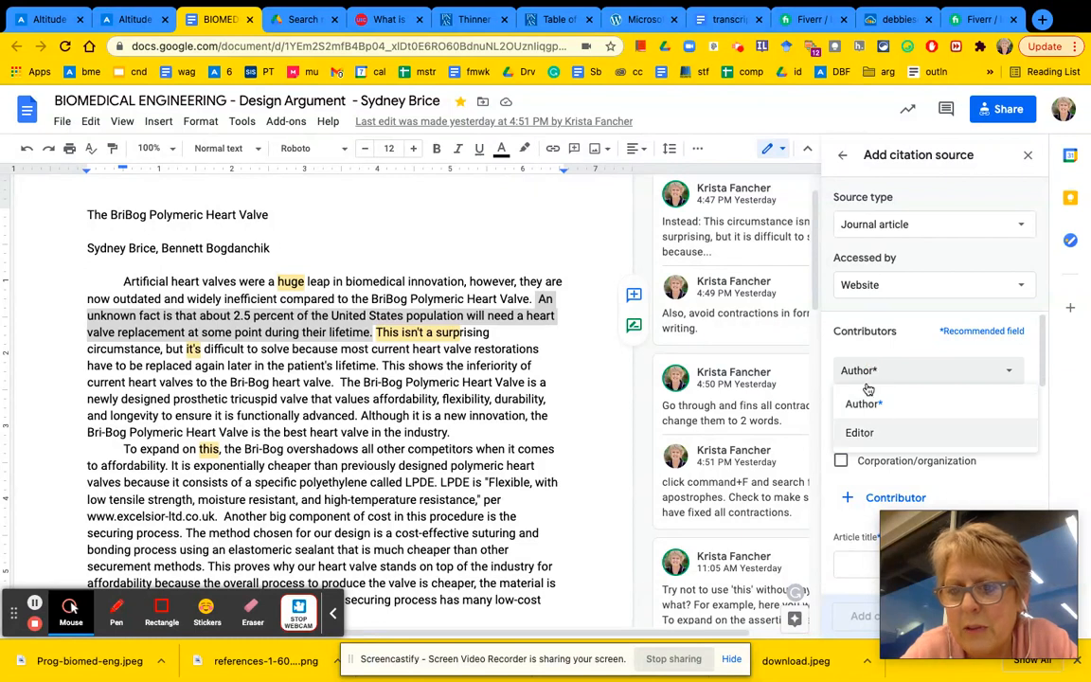
left_click(864, 388)
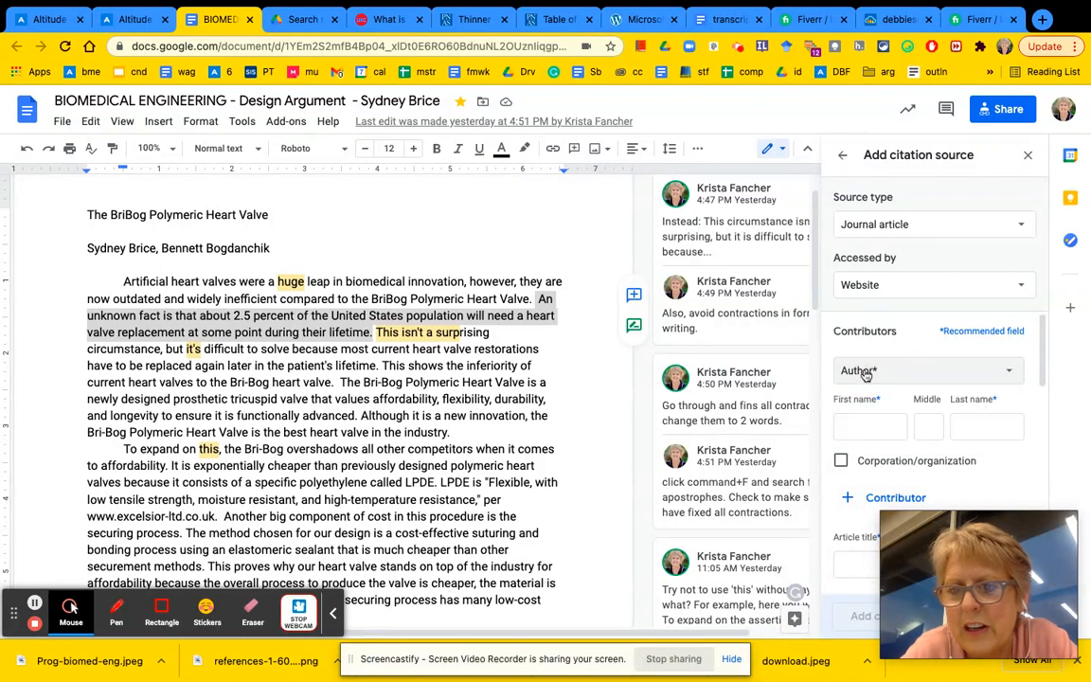
left_click(840, 462)
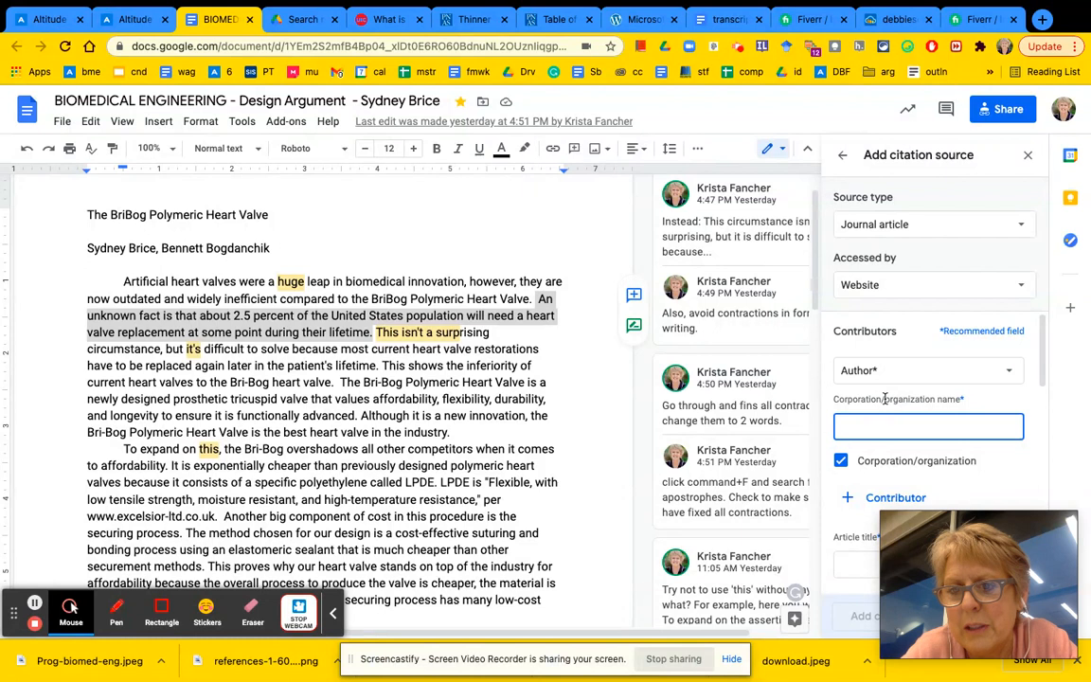
left_click(840, 461)
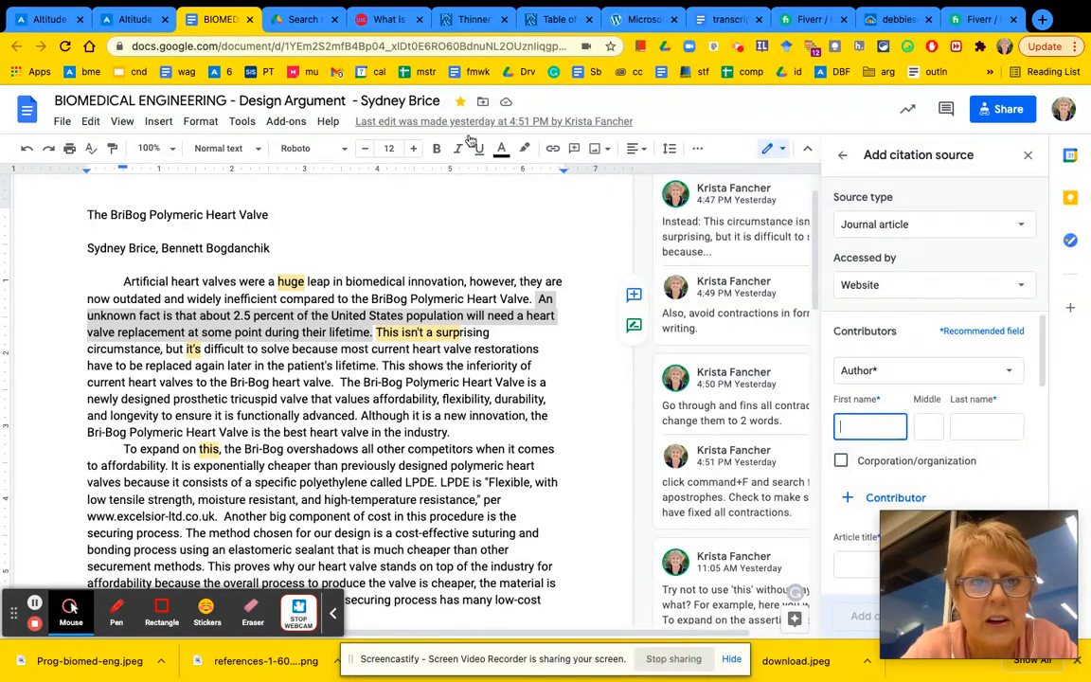
Switch to the PNAS article on leaflet flutter in aortic heart valve replacements and move its tab beside the essay's tab.
left_click(377, 21)
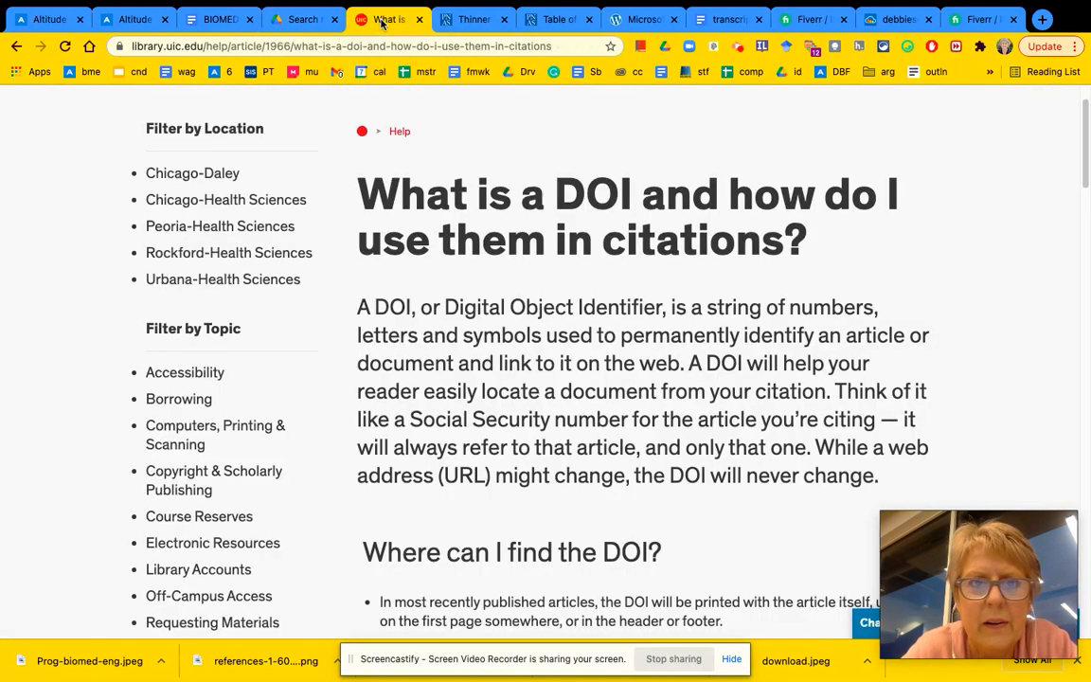
left_click(460, 21)
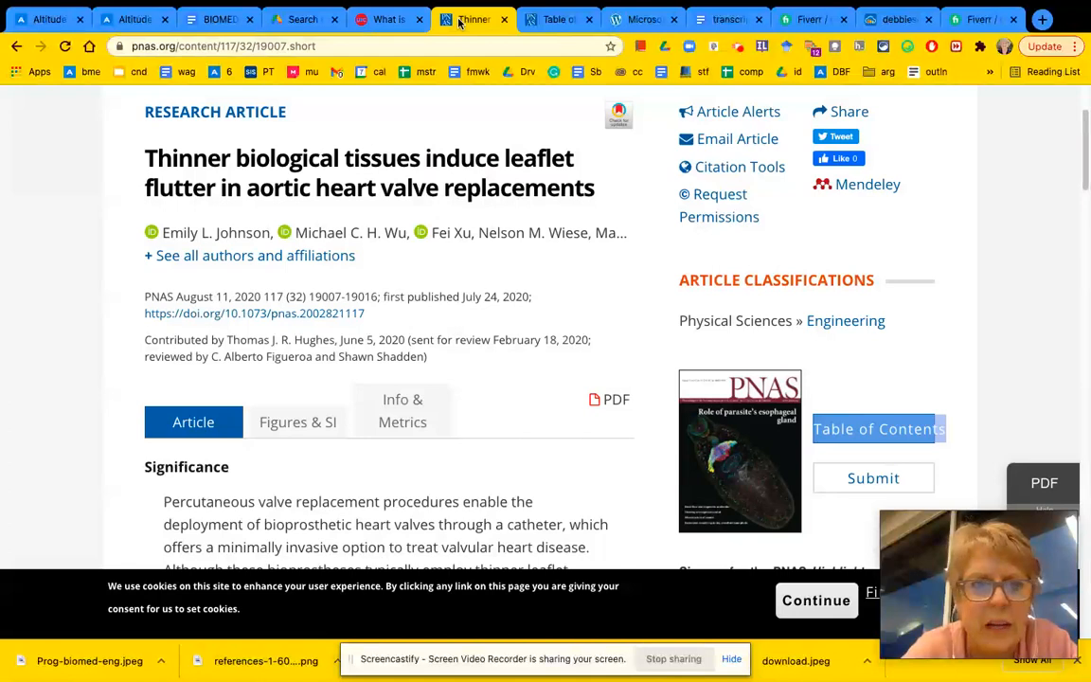
left_click_drag(460, 21, 285, 21)
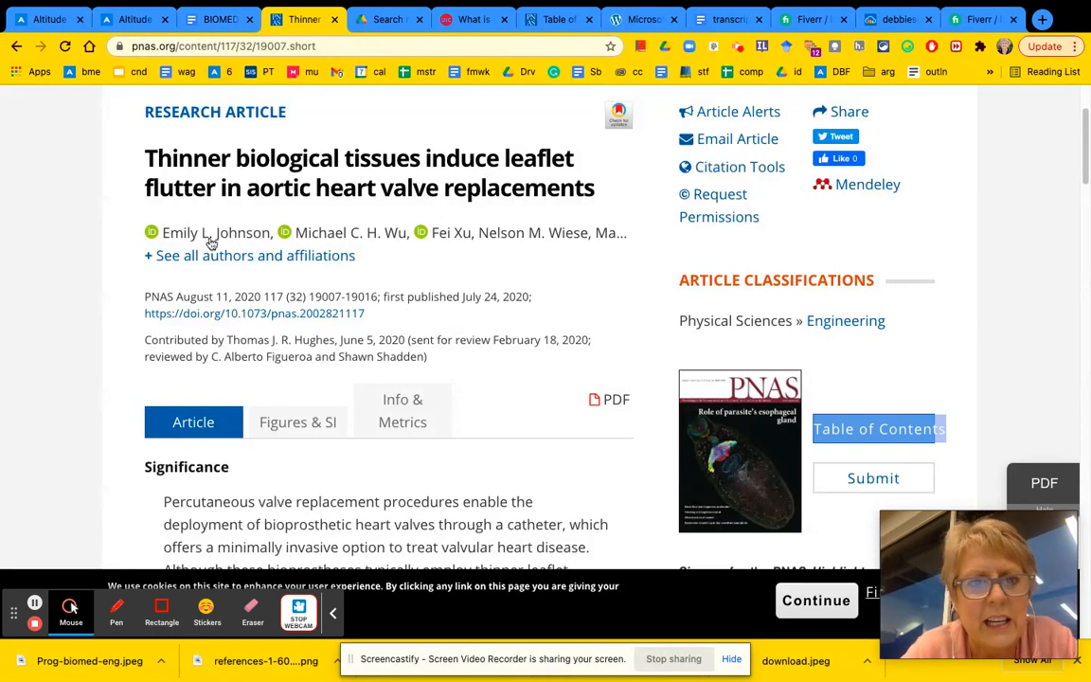
Expand the article's authors and affiliations and examine the full list of authors.
mouse_move(212, 243)
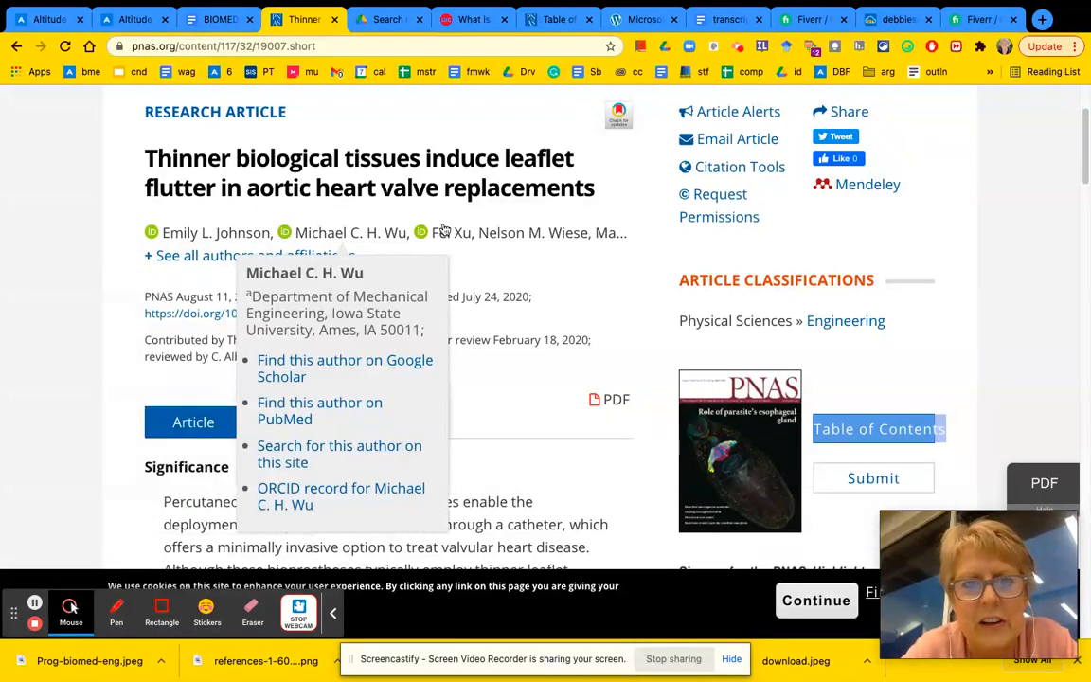
mouse_move(470, 232)
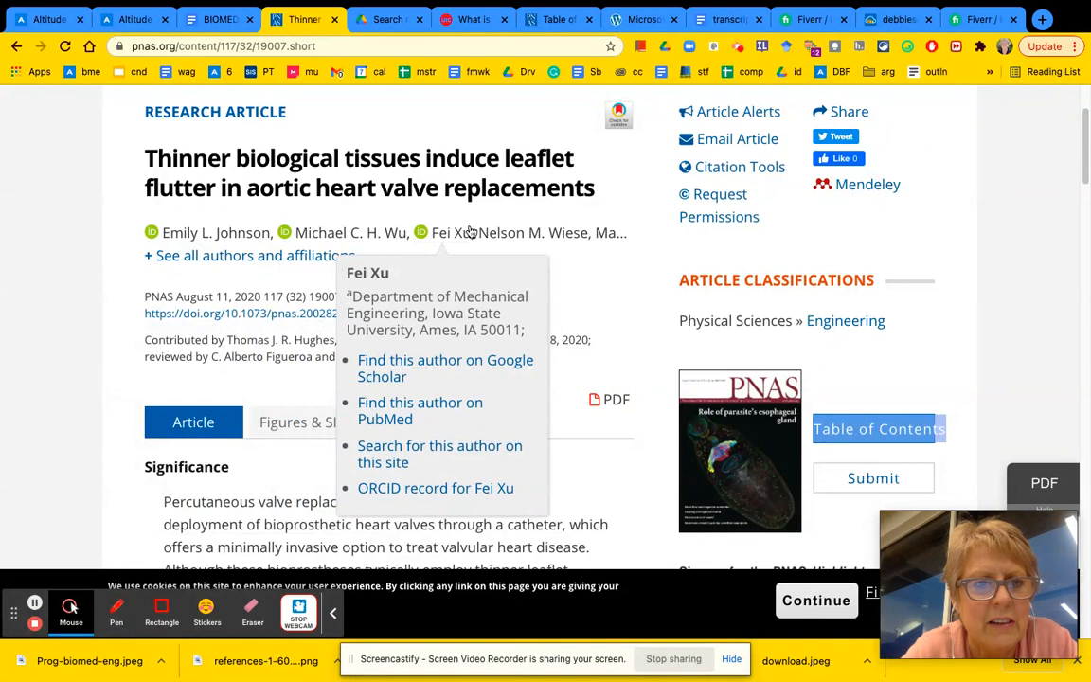
left_click(264, 259)
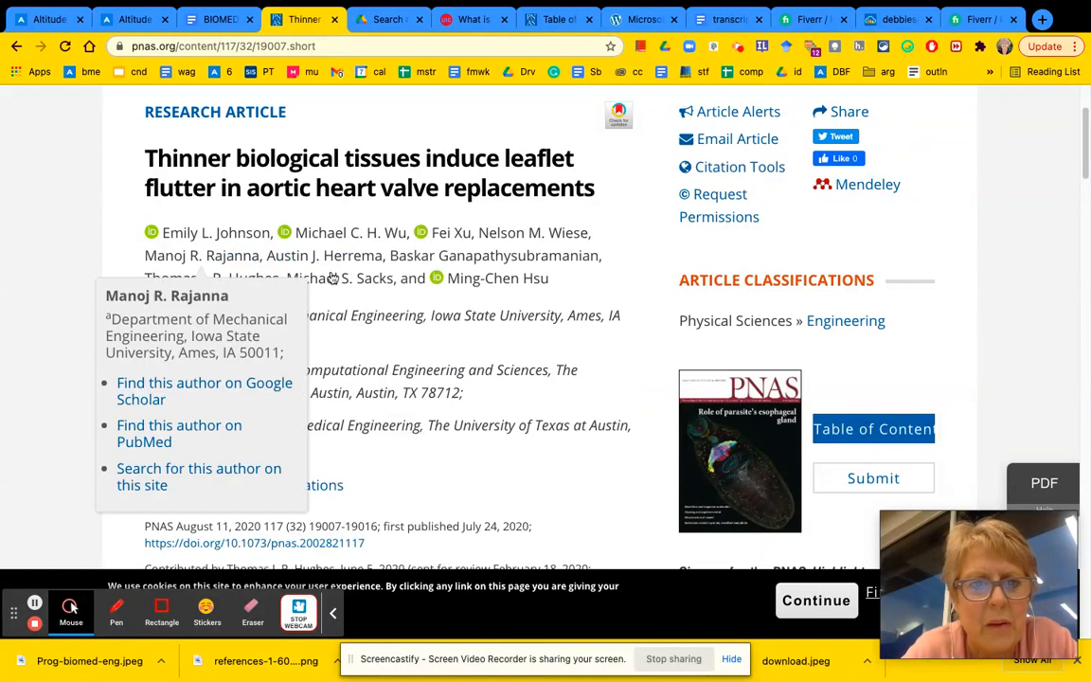
mouse_move(305, 256)
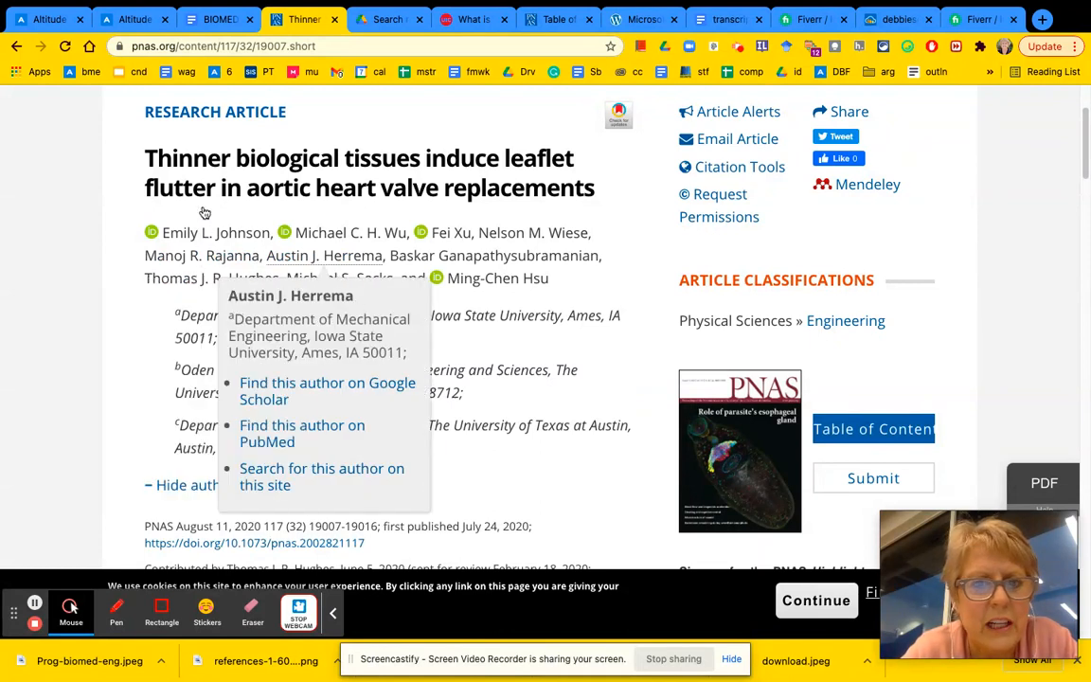
mouse_move(535, 254)
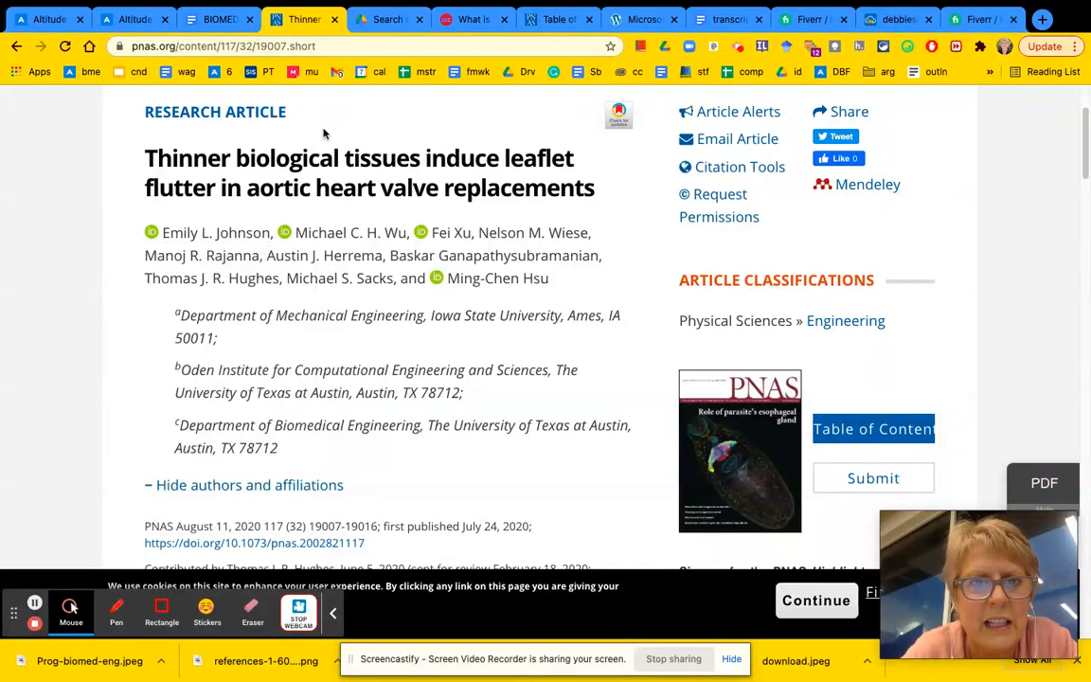
Look up the article's first author and enter that author's first name, middle initial and last name in the essay's citation source.
left_click(225, 21)
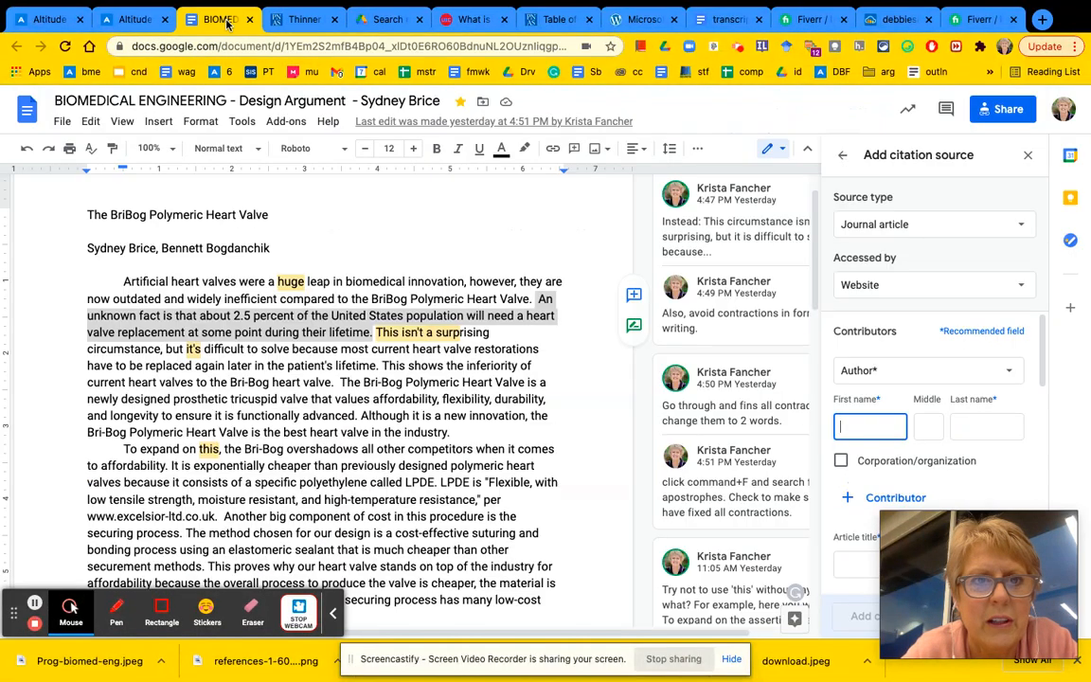
left_click(296, 27)
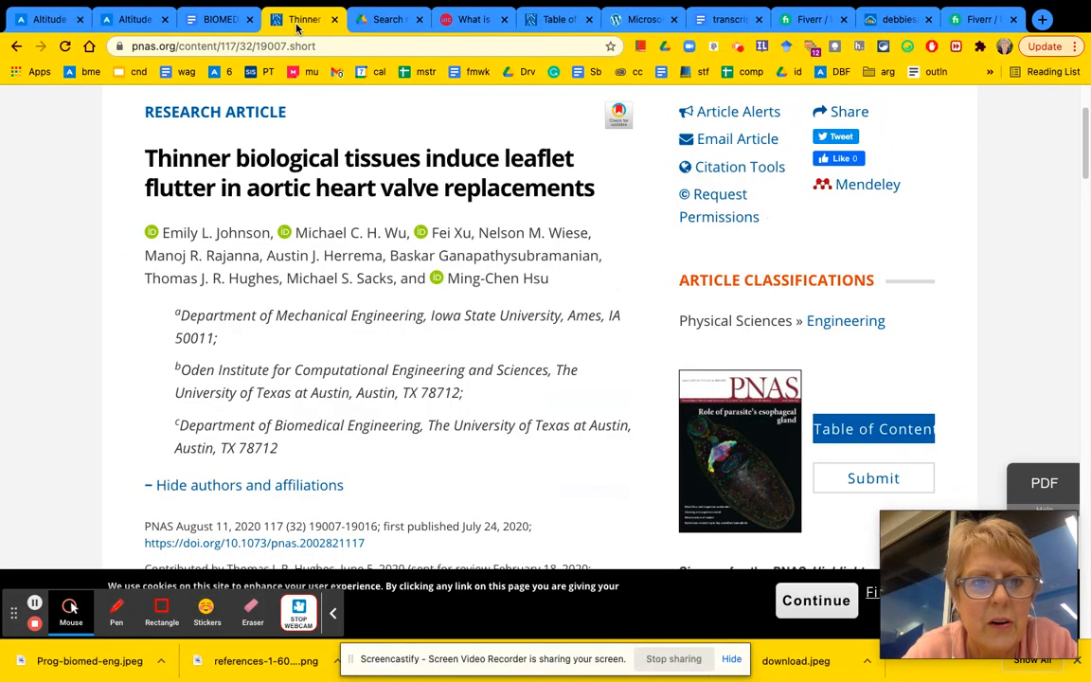
mouse_move(167, 236)
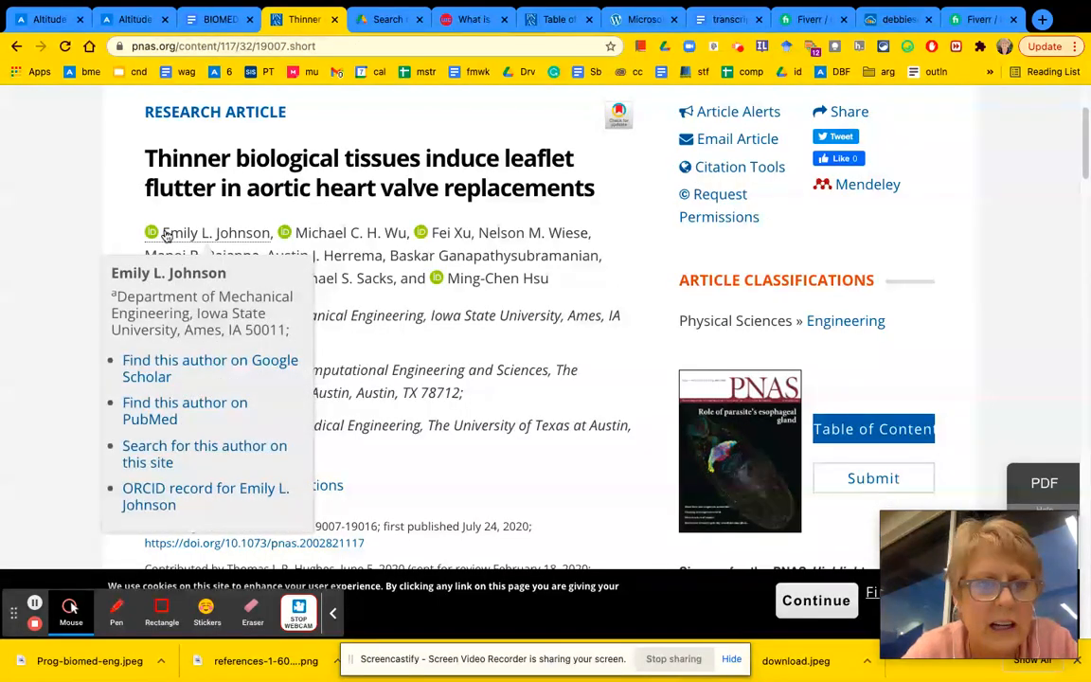
left_click(225, 21)
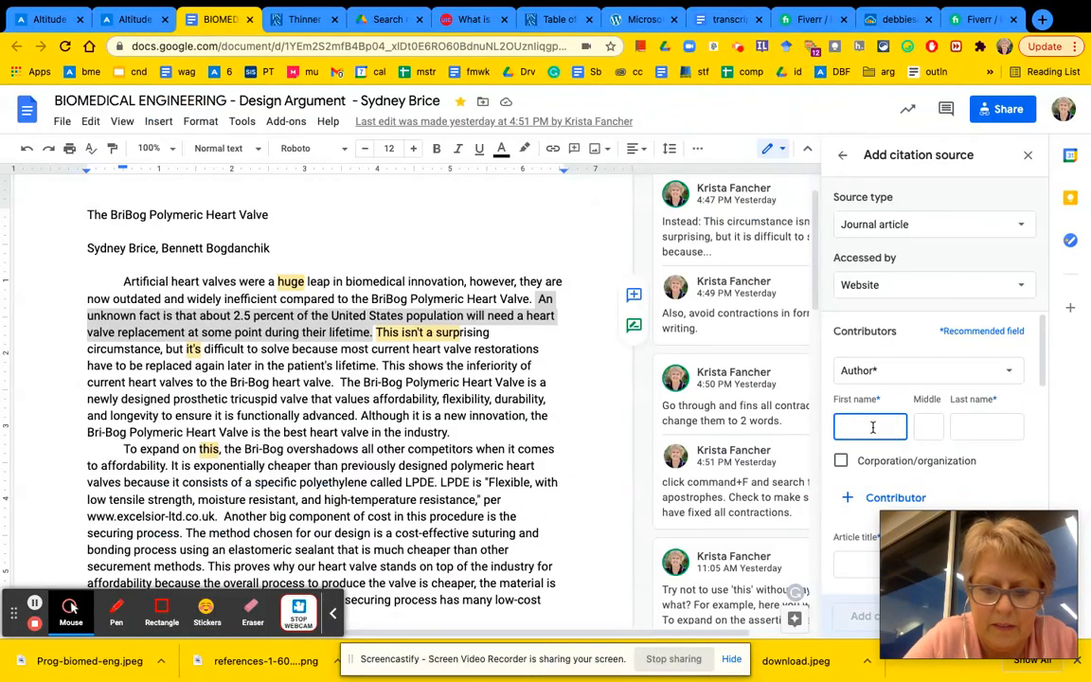
type("Emily")
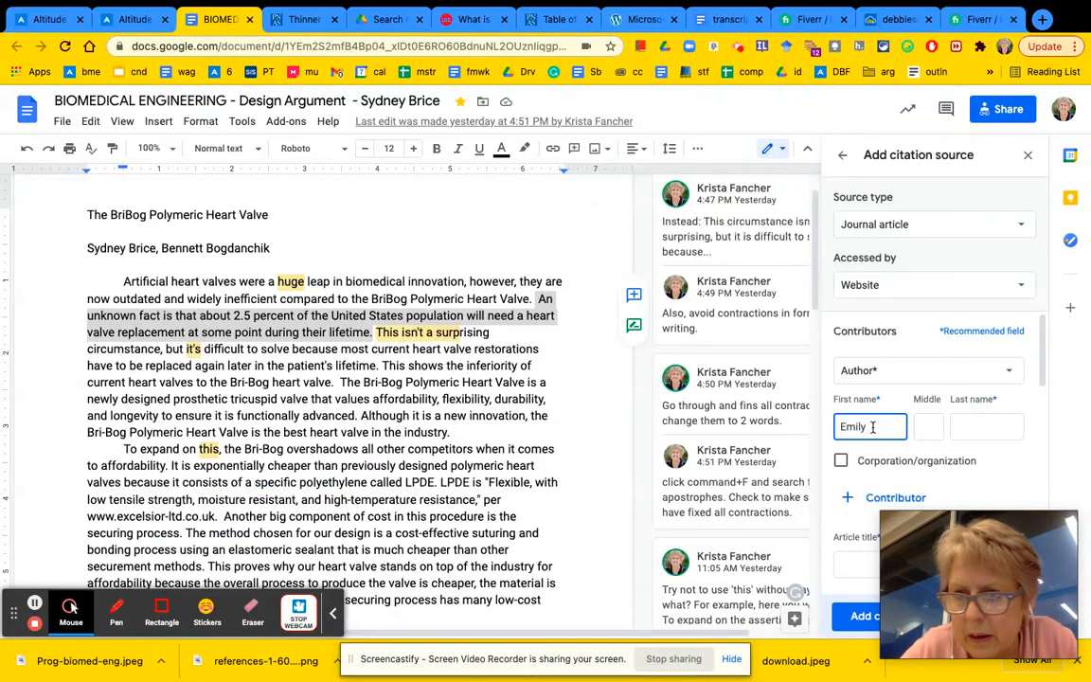
left_click(926, 426)
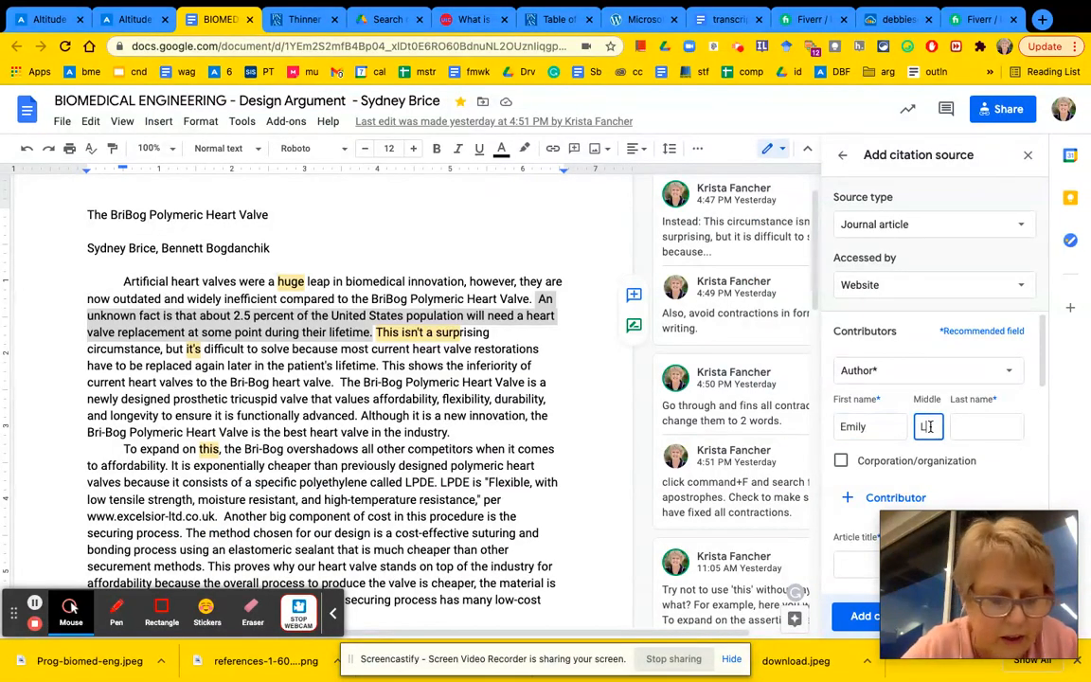
key("Tab")
type("Joh")
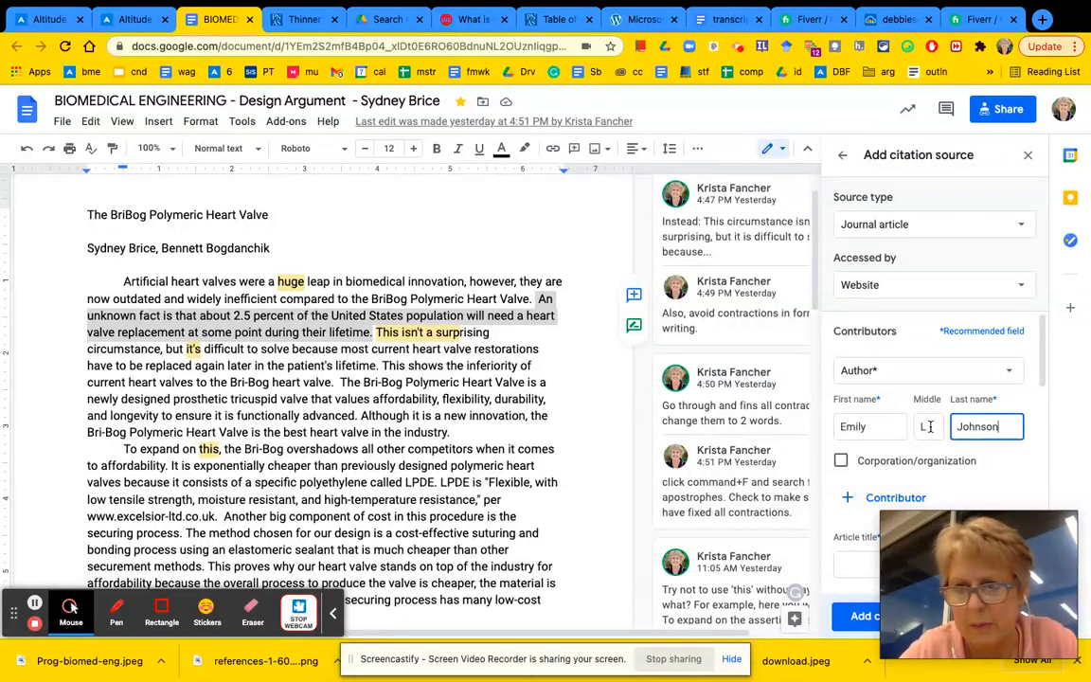
scroll(917, 424, "down", 1)
scroll(917, 424, "down", 1)
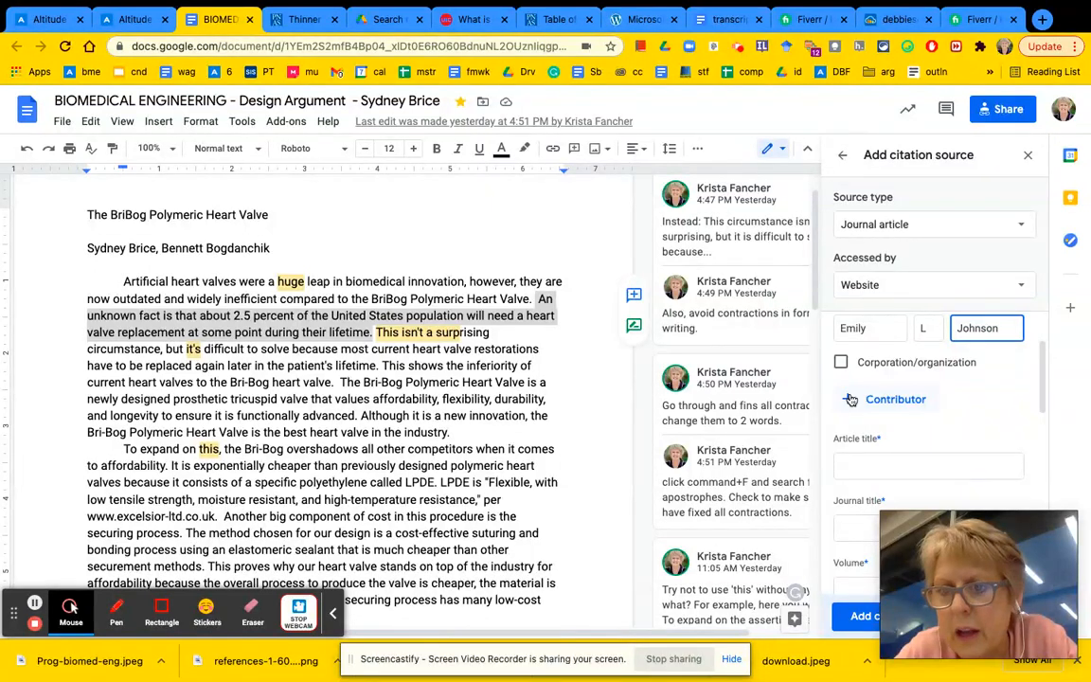
scroll(884, 364, "up", 1)
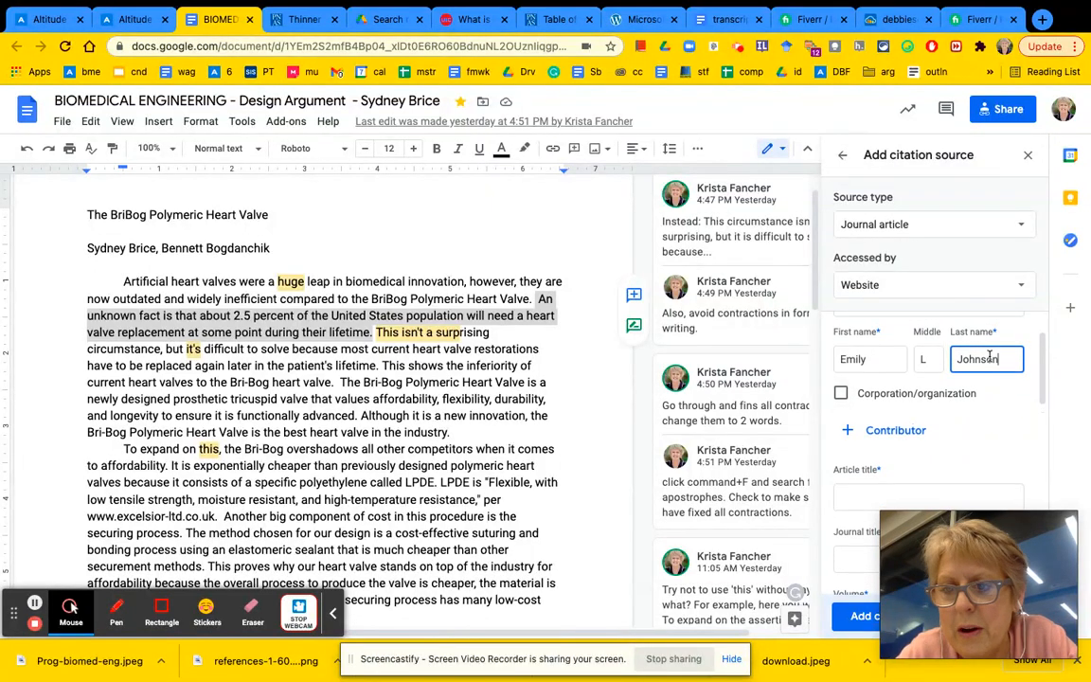
scroll(897, 436, "down", 3)
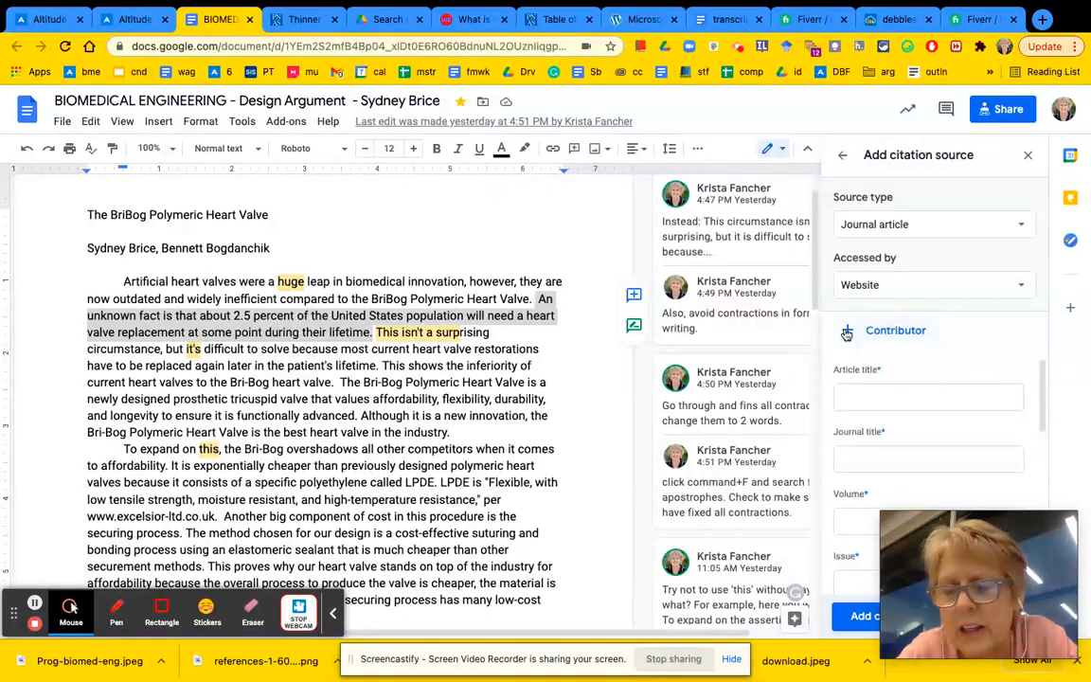
Add a second contributor to the citation source and fill in the article's second author's first name, middle initials and last name.
scroll(846, 334, "up", 3)
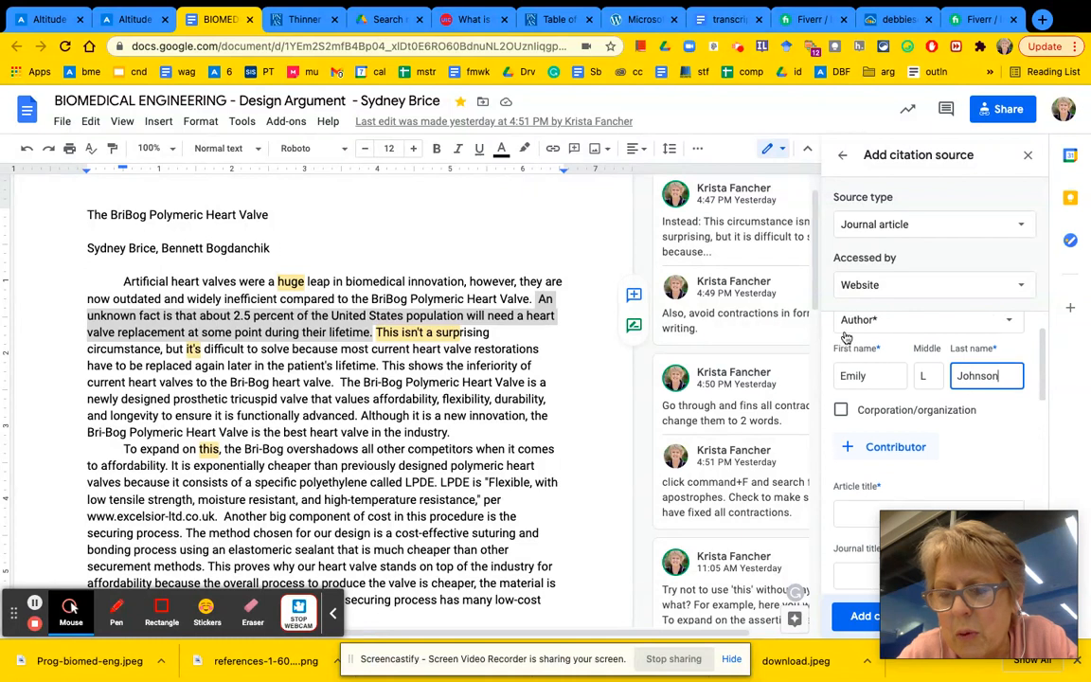
scroll(846, 336, "up", 1)
scroll(846, 337, "down", 2)
scroll(846, 336, "down", 1)
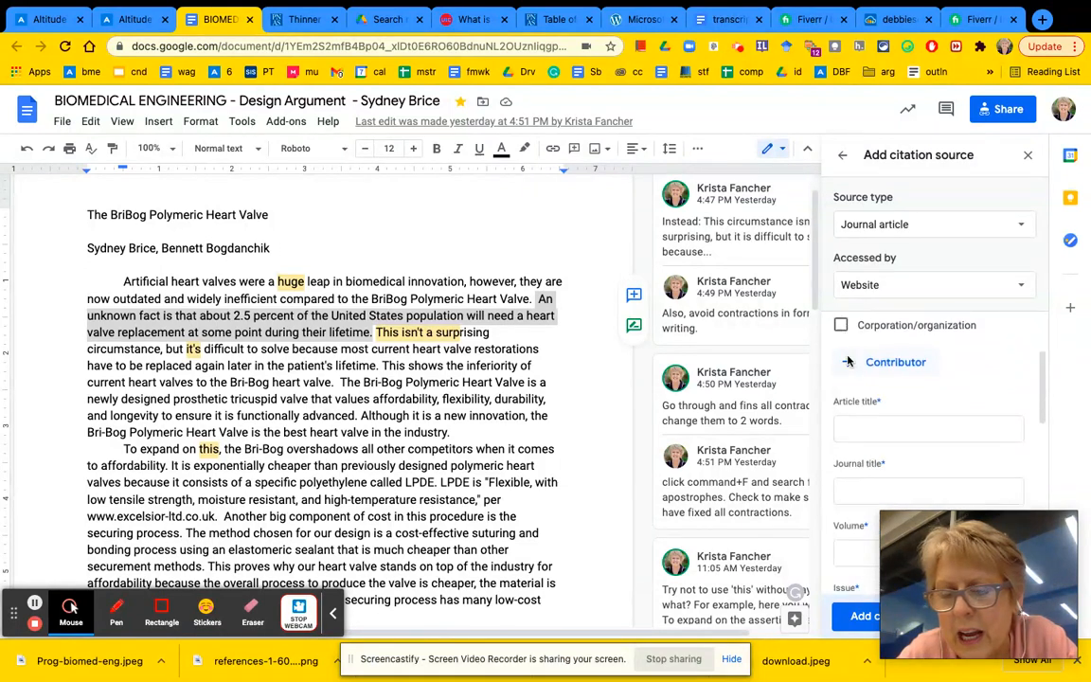
left_click(848, 361)
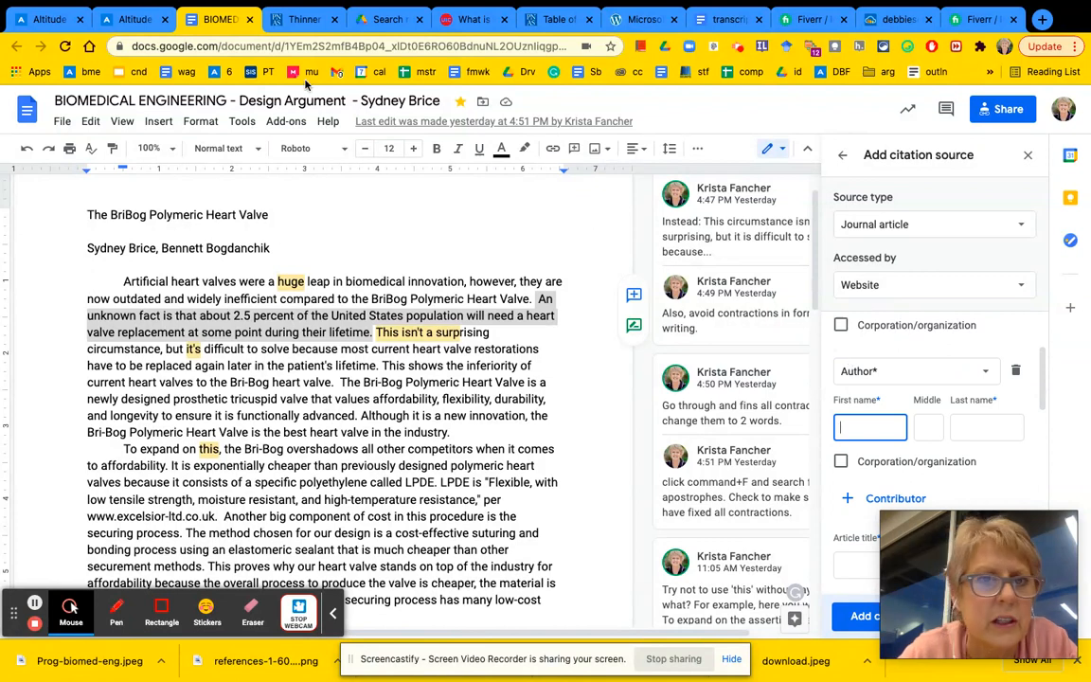
left_click(294, 19)
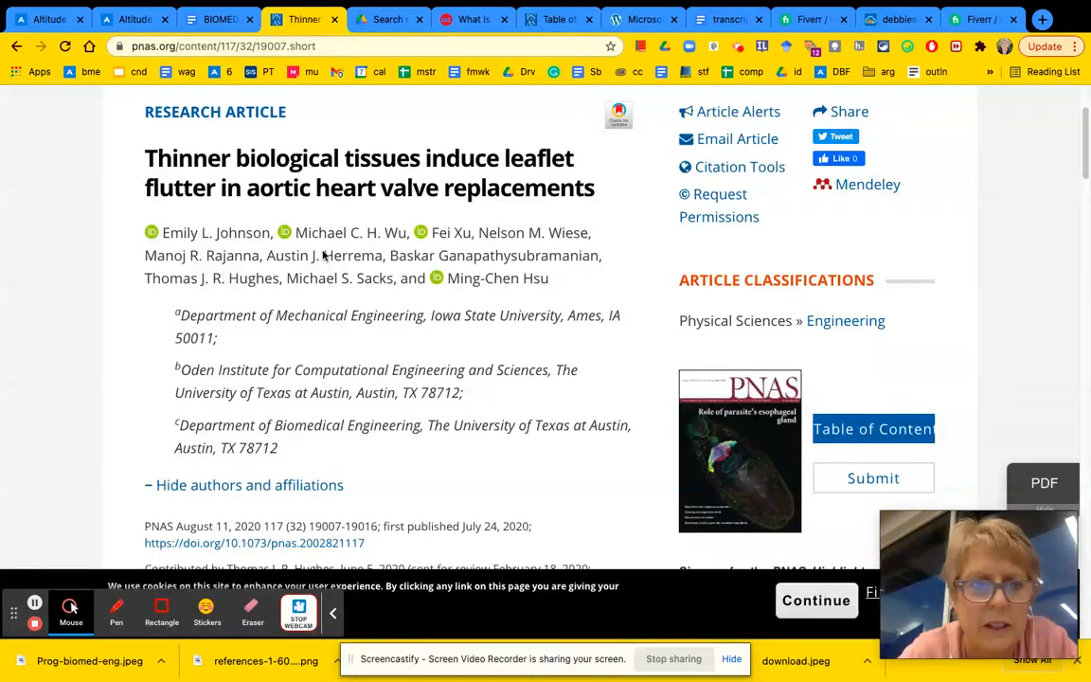
mouse_move(314, 236)
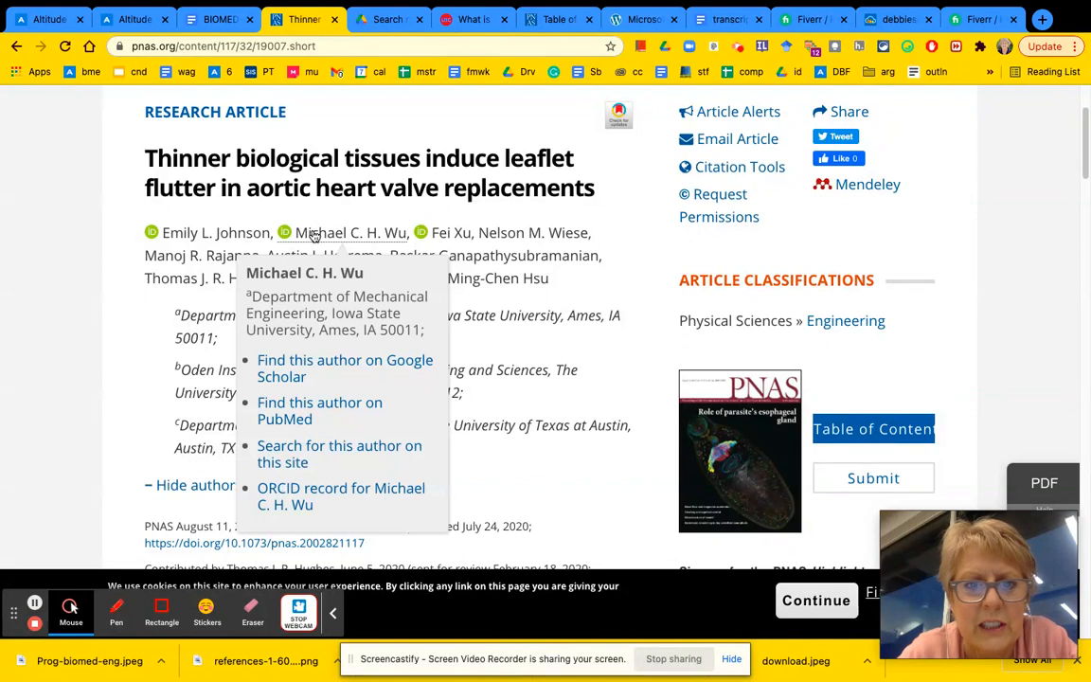
left_click(221, 20)
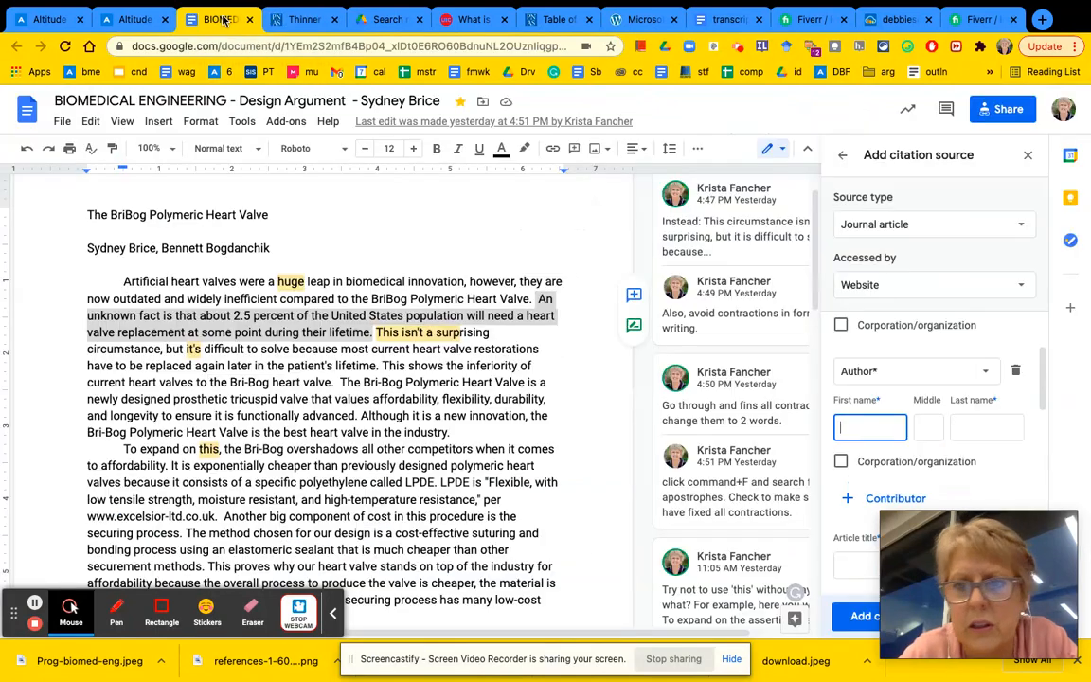
type("Michael")
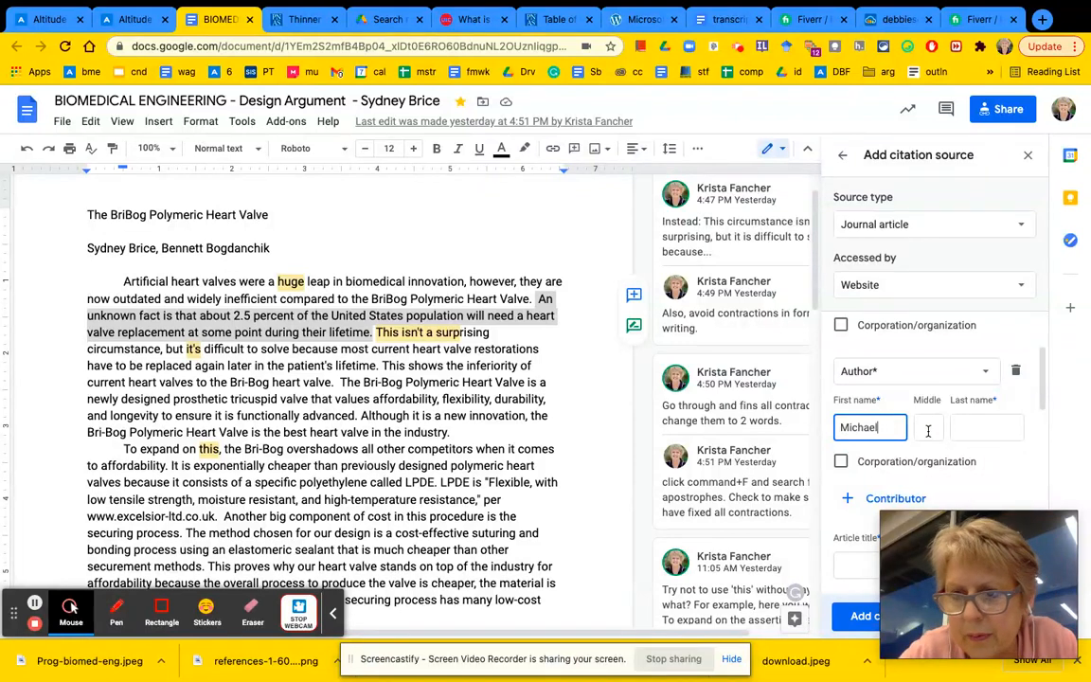
left_click(928, 428)
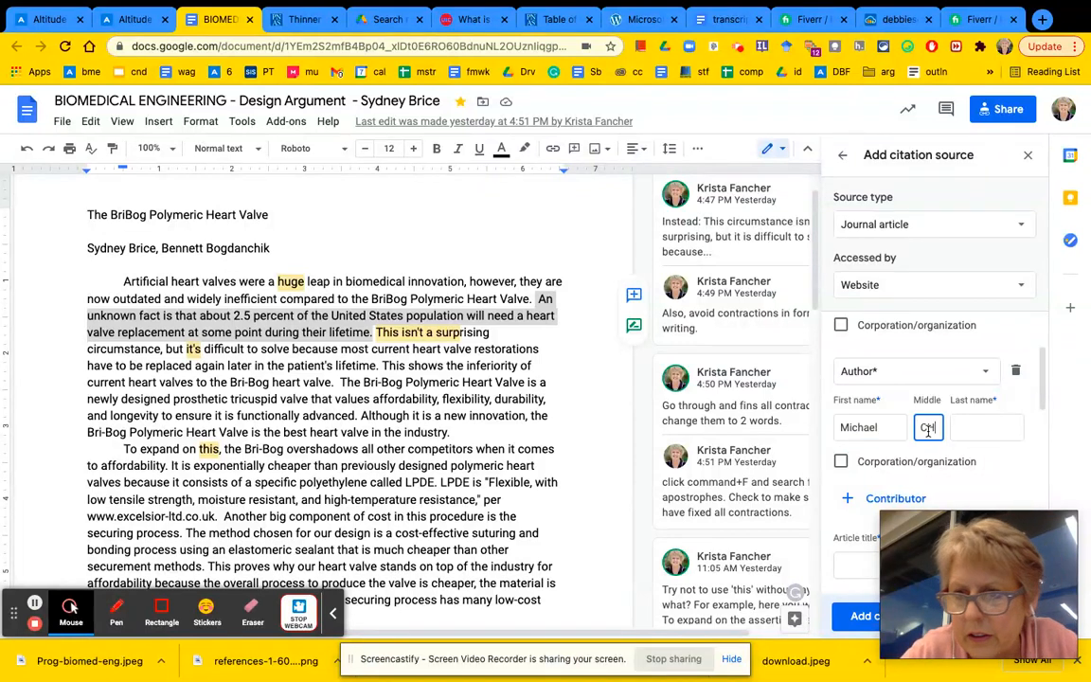
left_click(967, 430)
type("Wu")
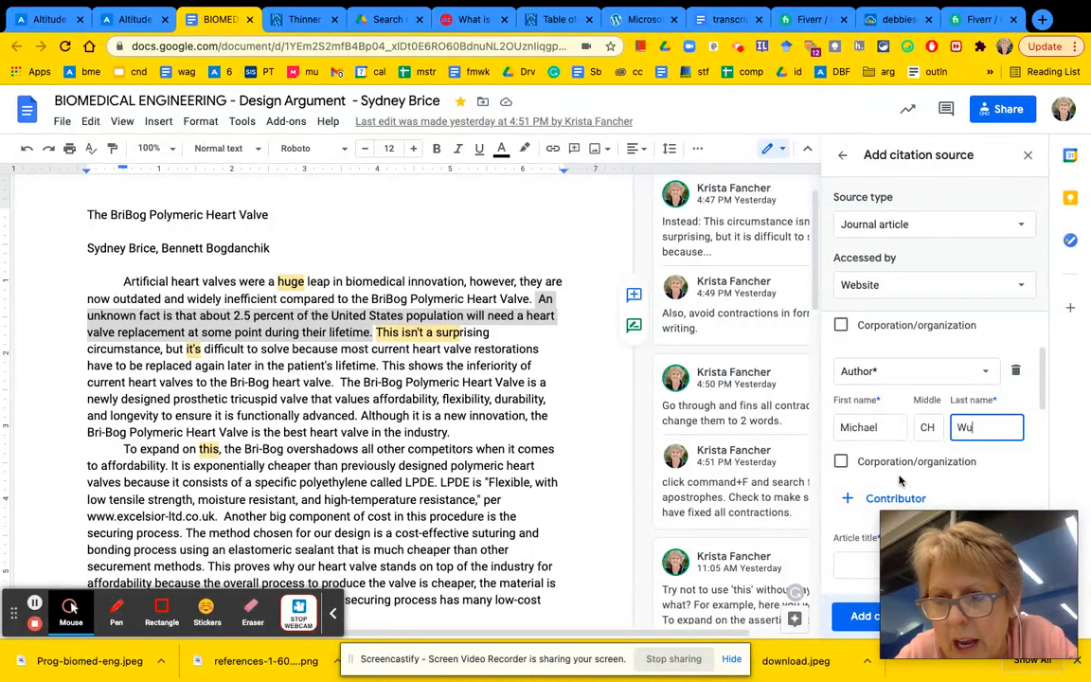
Add a third contributor to the citation source and fill in the article's third author's first and last name.
scroll(909, 464, "down", 1)
left_click(895, 438)
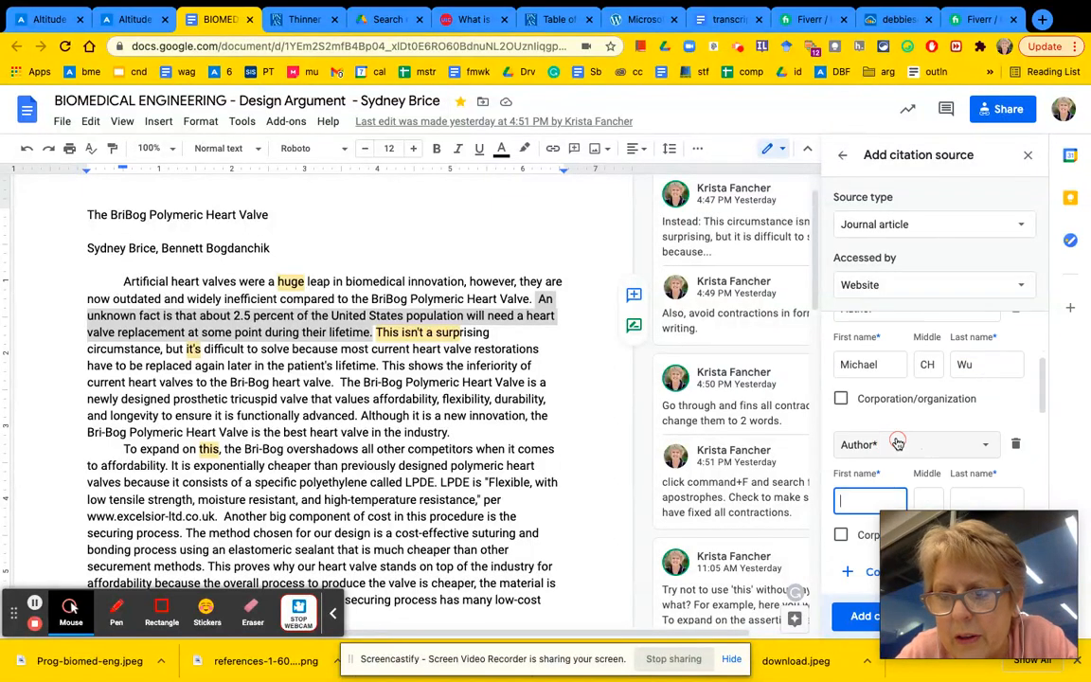
left_click(313, 25)
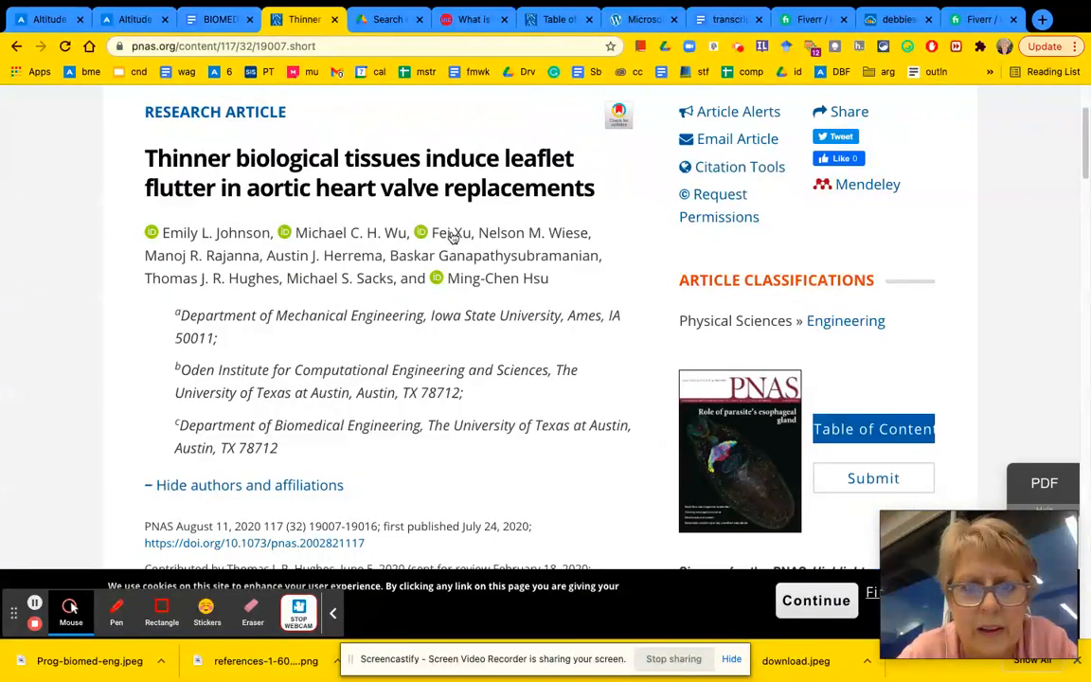
mouse_move(452, 236)
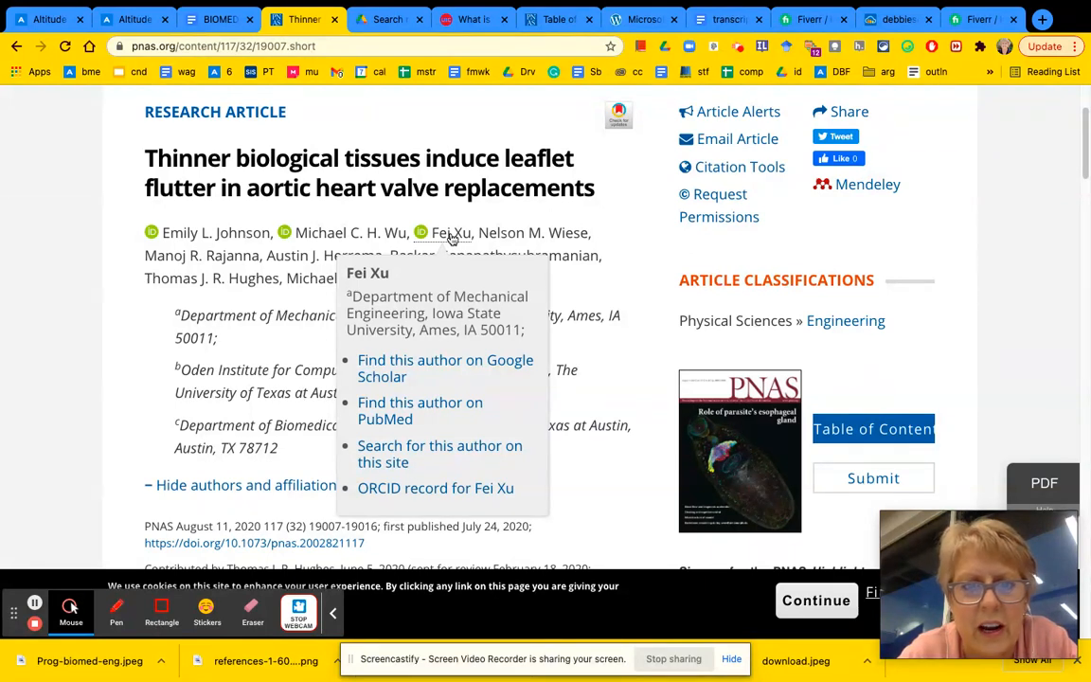
left_click(222, 19)
left_click(859, 501)
type("Fei")
left_click(972, 499)
type("Xu")
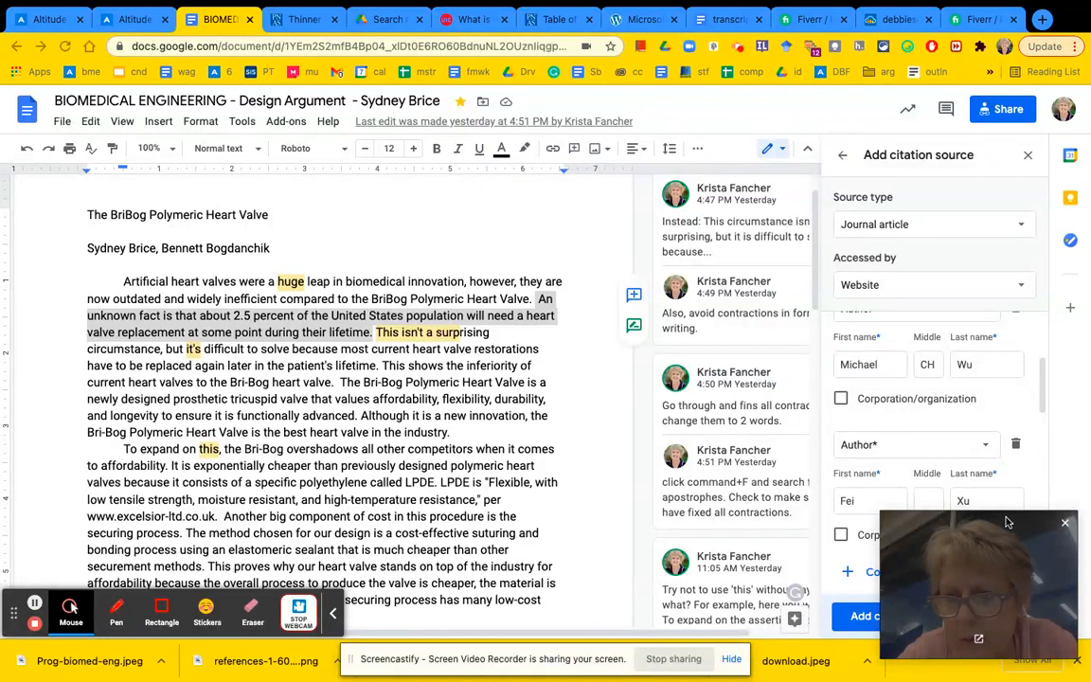
left_click(1062, 524)
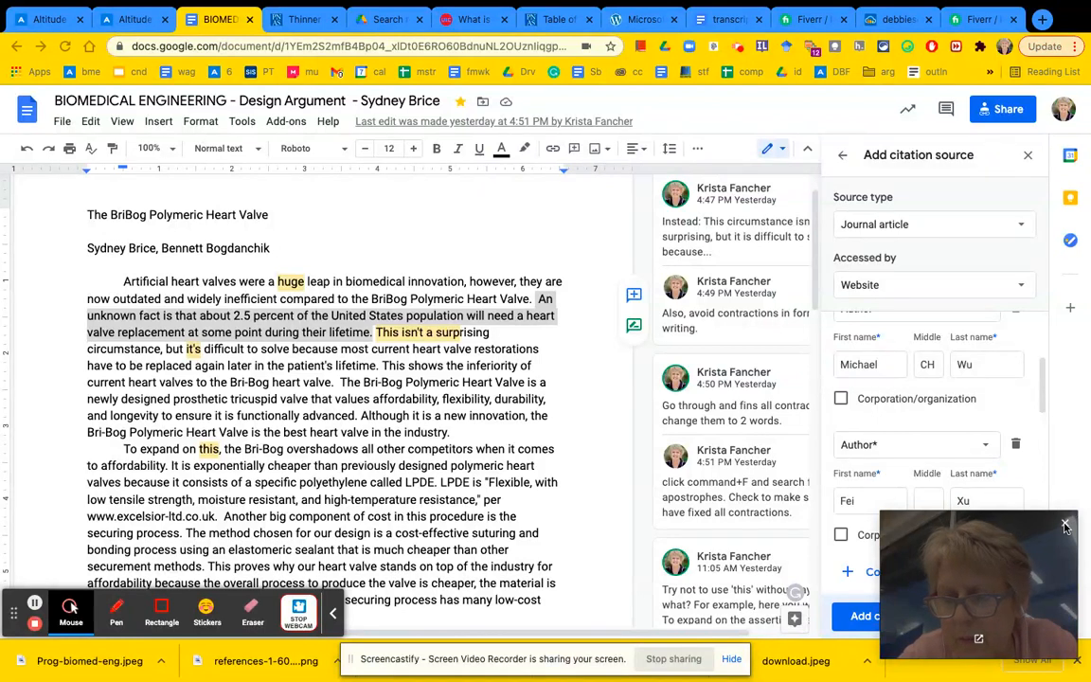
left_click(1065, 526)
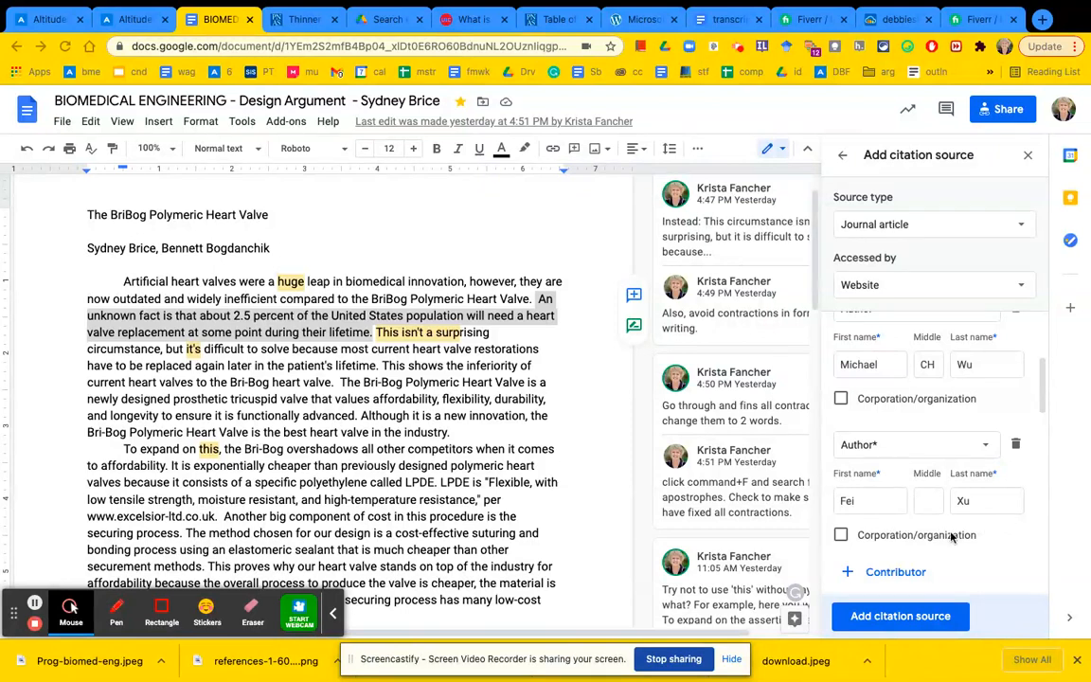
Copy the title "Thinner biological tissues induce leaflet flutter in aortic heart valve replacements" from the PNAS page into the citation's article title.
scroll(955, 536, "down", 3)
scroll(952, 537, "down", 1)
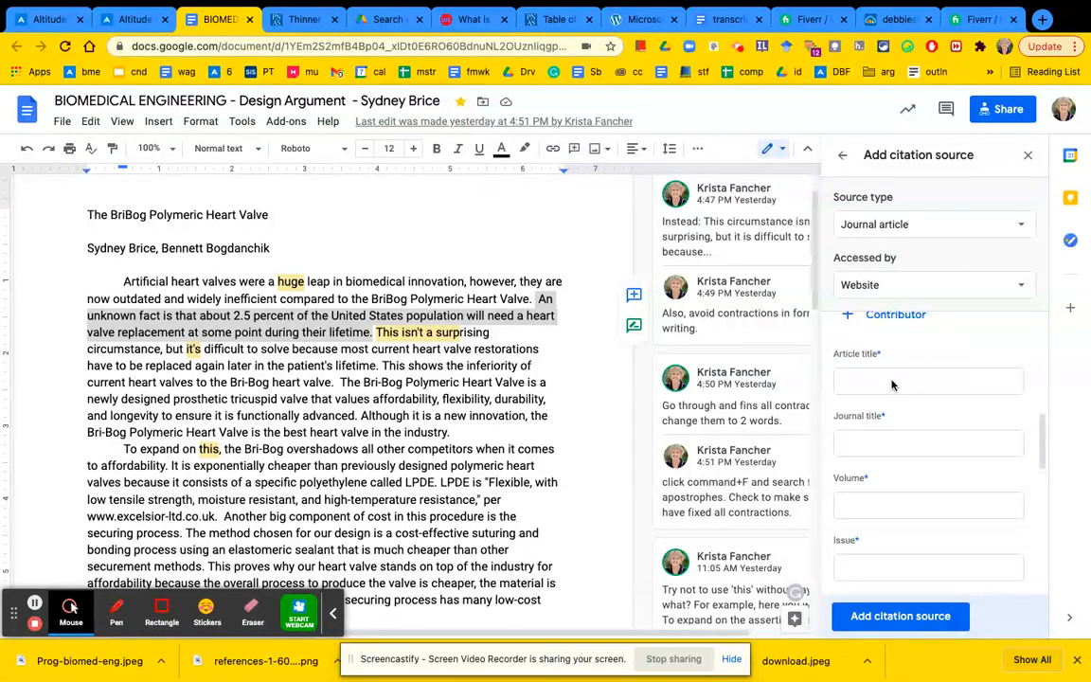
left_click(881, 381)
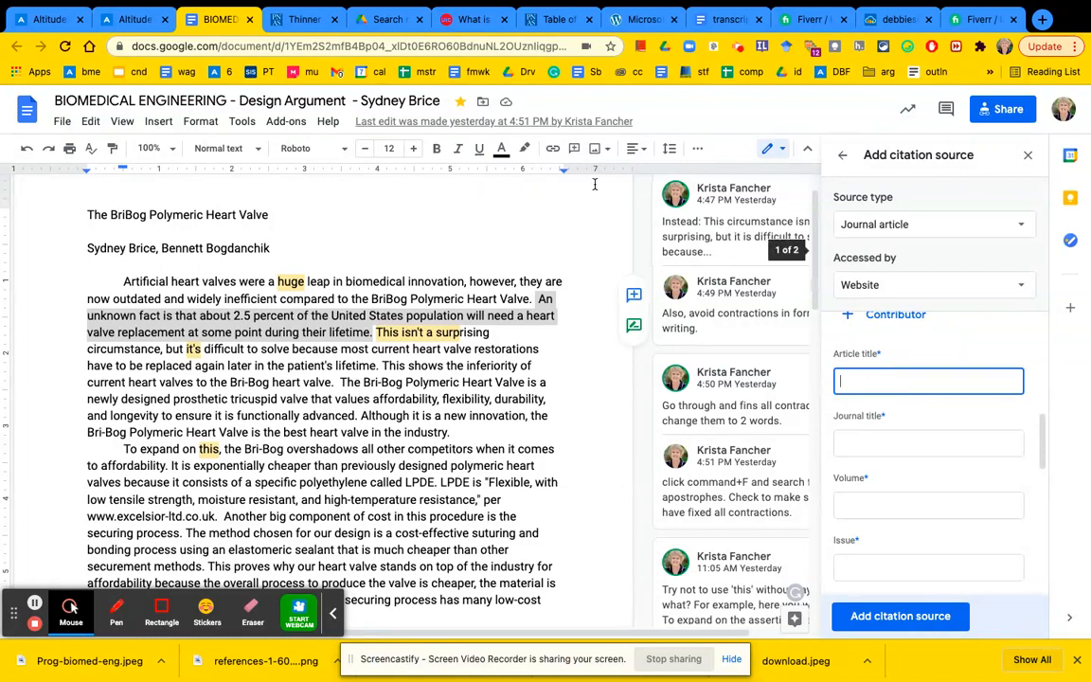
left_click(303, 26)
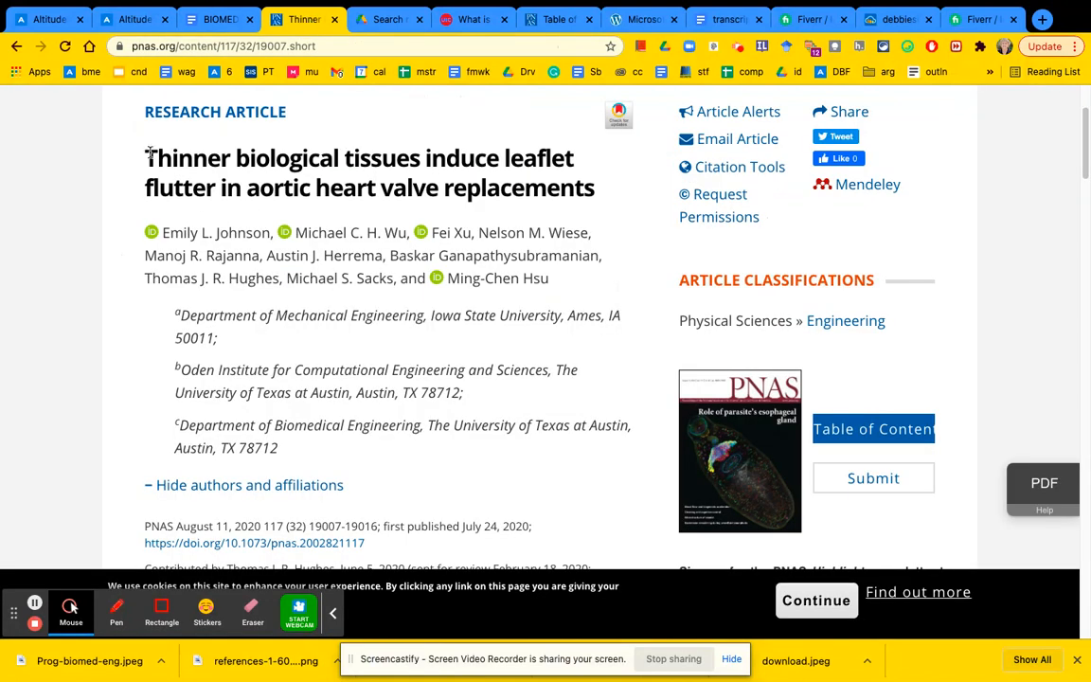
left_click_drag(144, 153, 592, 184)
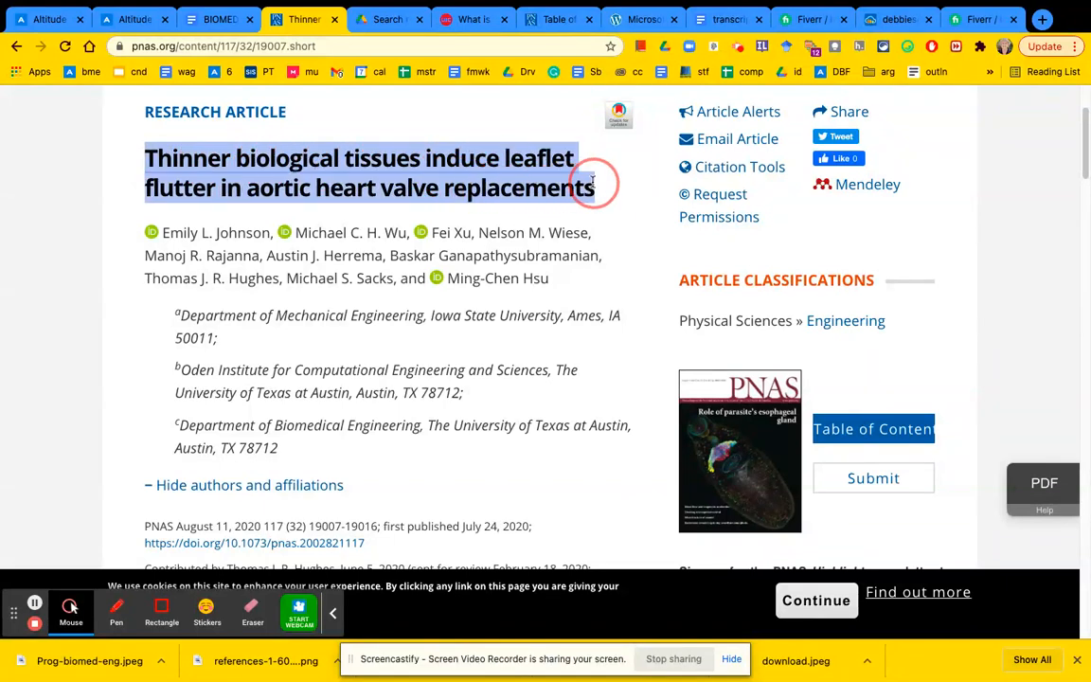
right_click(401, 174)
left_click(422, 201)
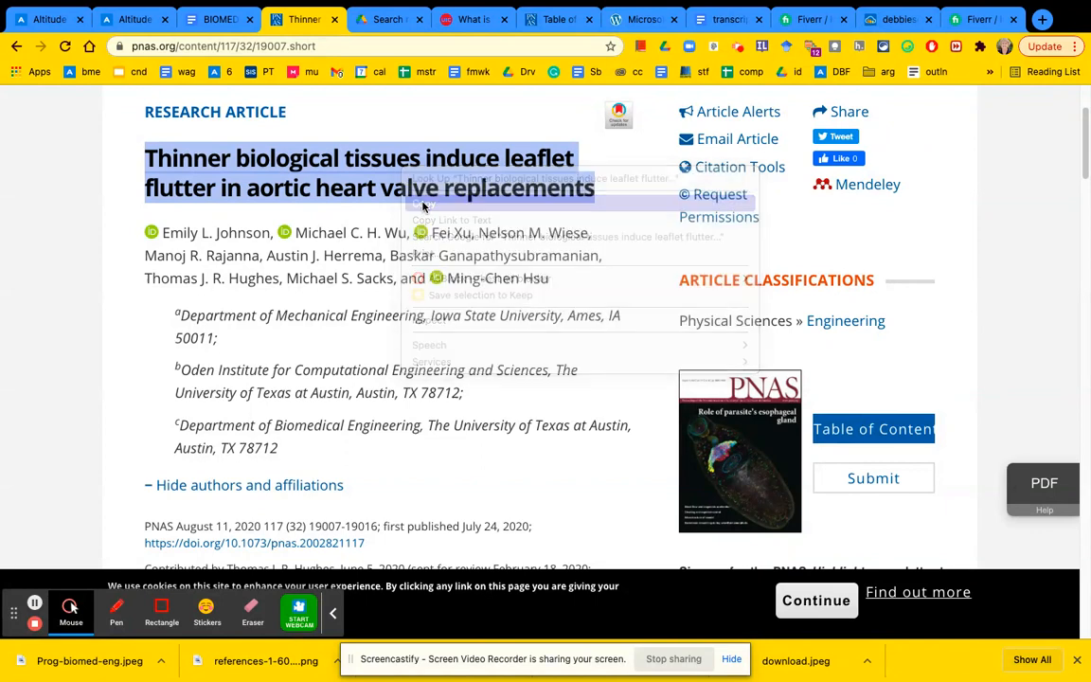
left_click(233, 22)
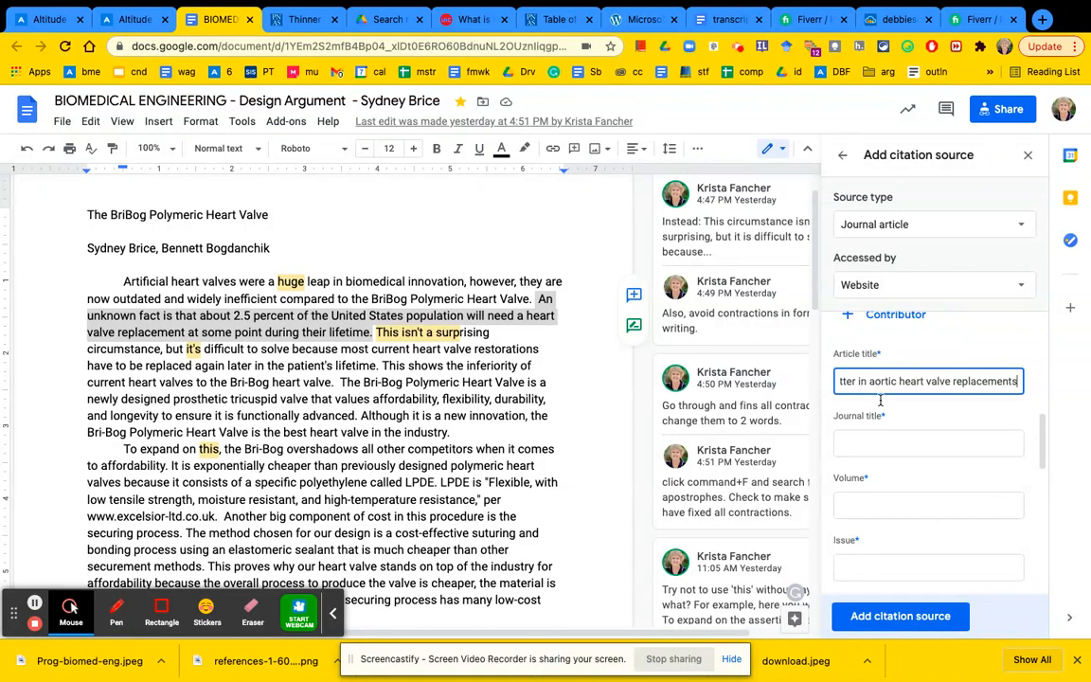
Look through the PNAS article page for the journal's name and enter PNAS as the citation's journal title.
left_click(876, 440)
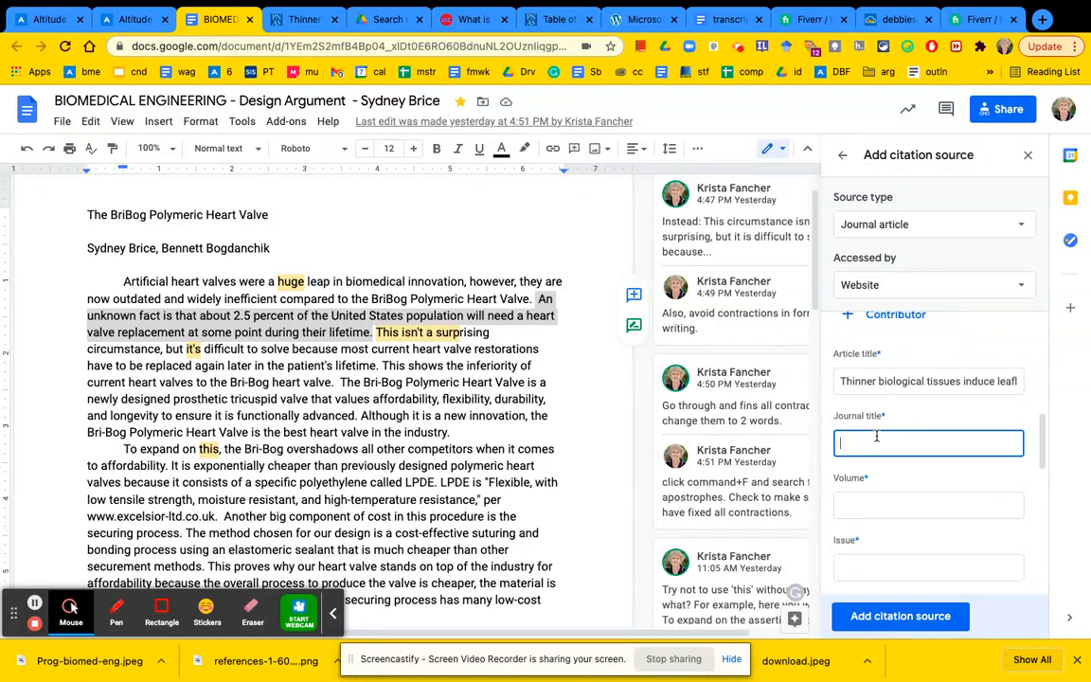
left_click(300, 20)
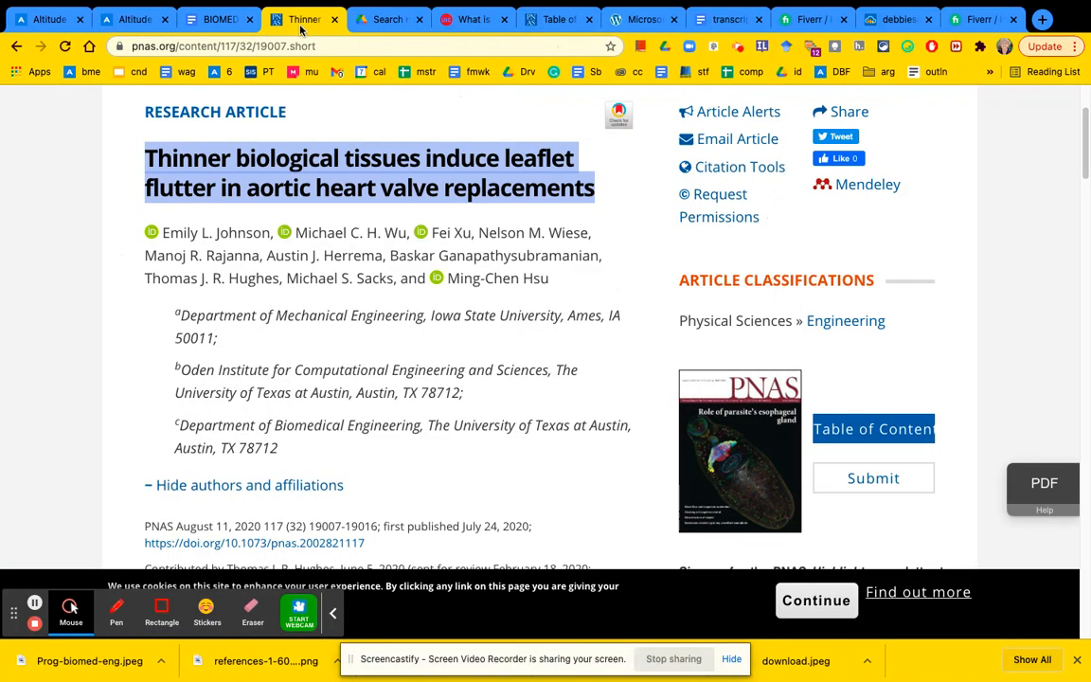
scroll(318, 123, "up", 3)
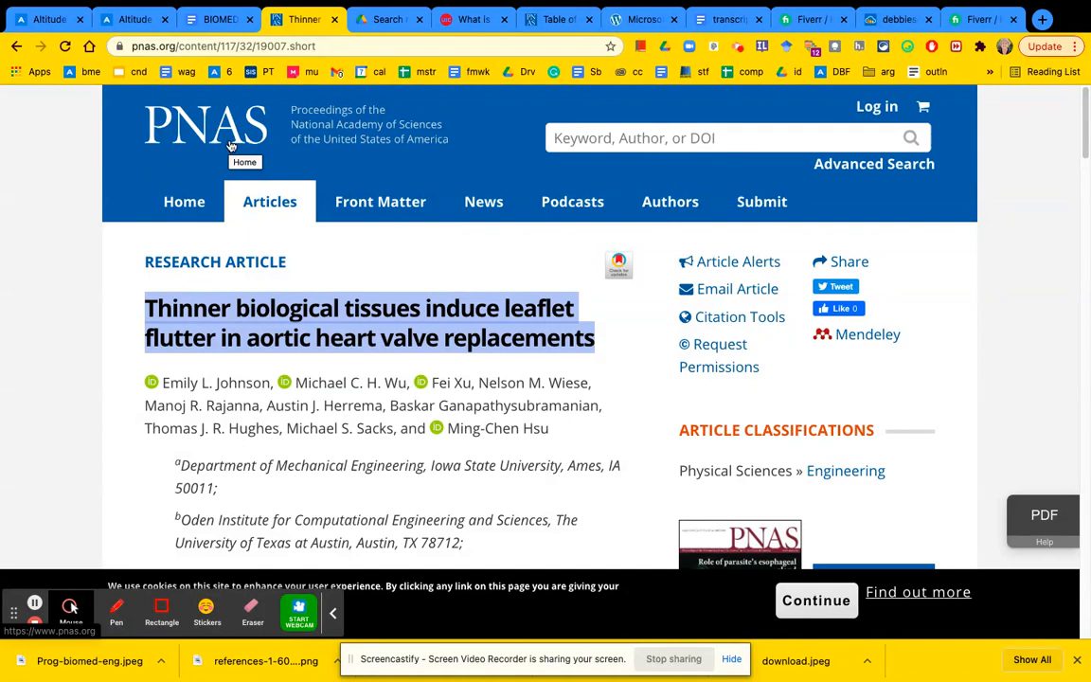
left_click(290, 111)
scroll(355, 175, "down", 4)
scroll(355, 176, "down", 2)
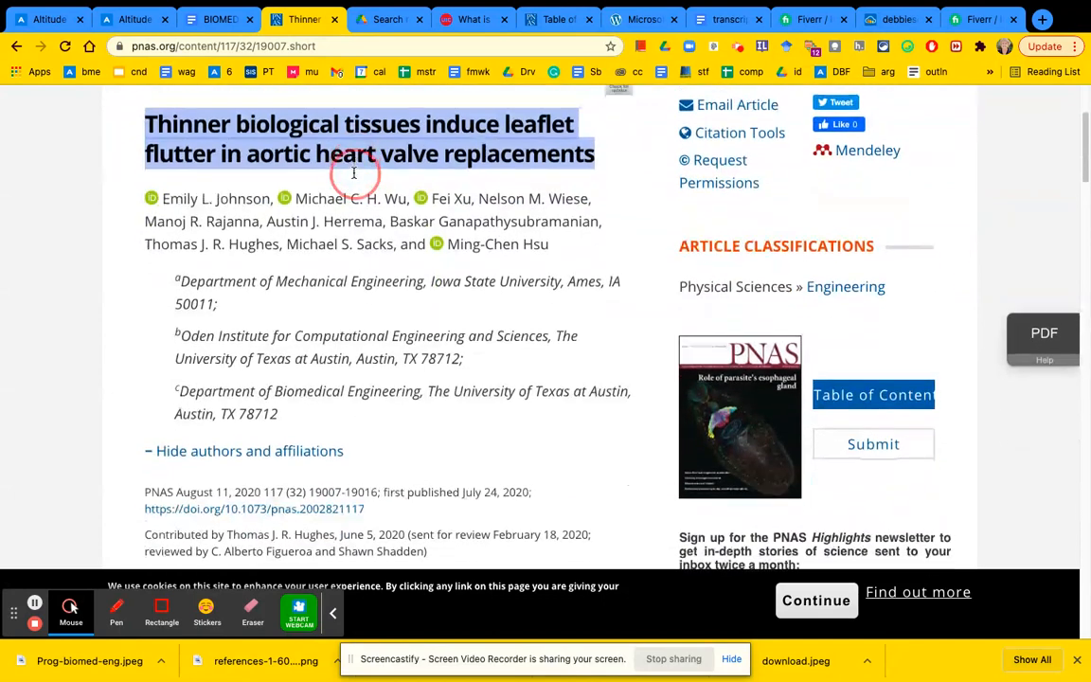
scroll(355, 175, "down", 1)
scroll(354, 175, "down", 4)
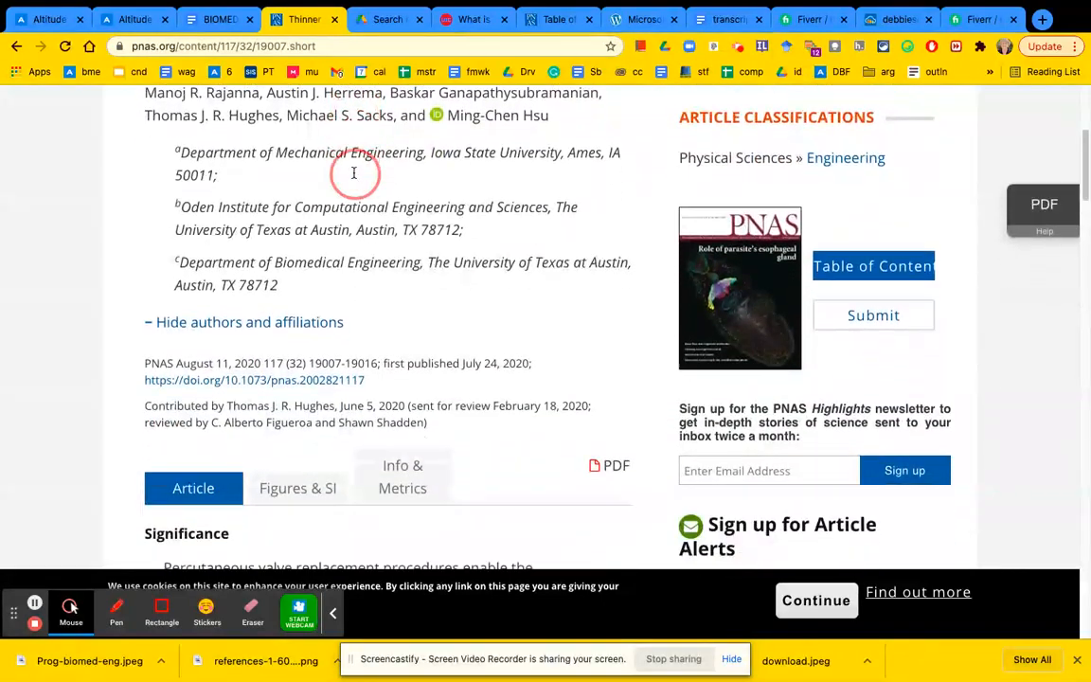
scroll(355, 178, "down", 4)
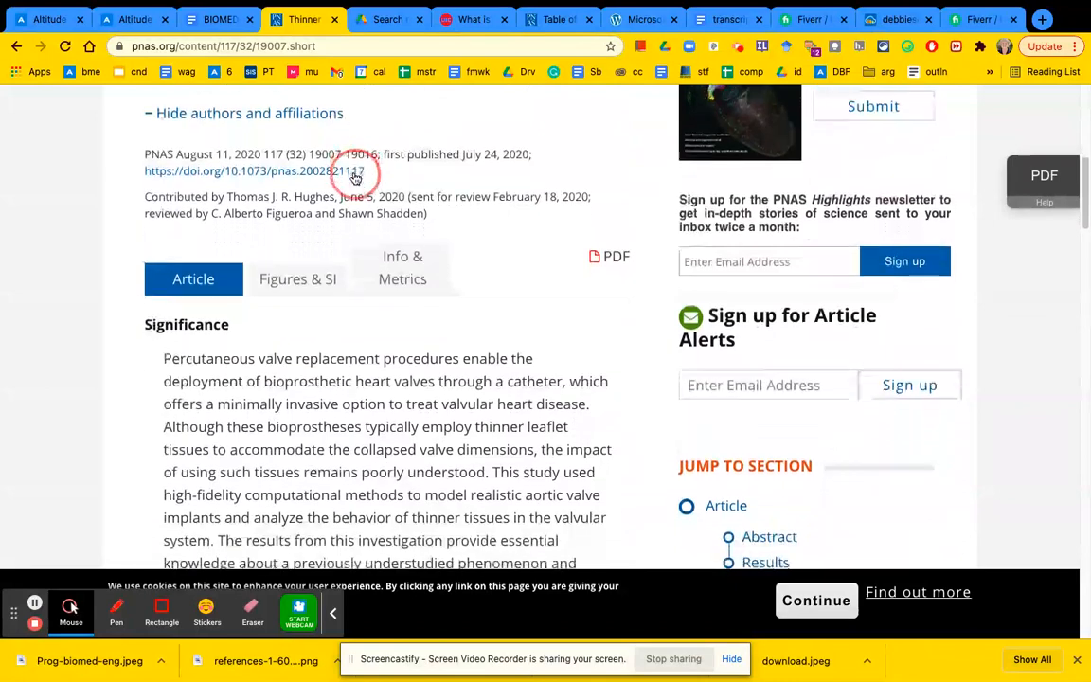
scroll(355, 178, "down", 20)
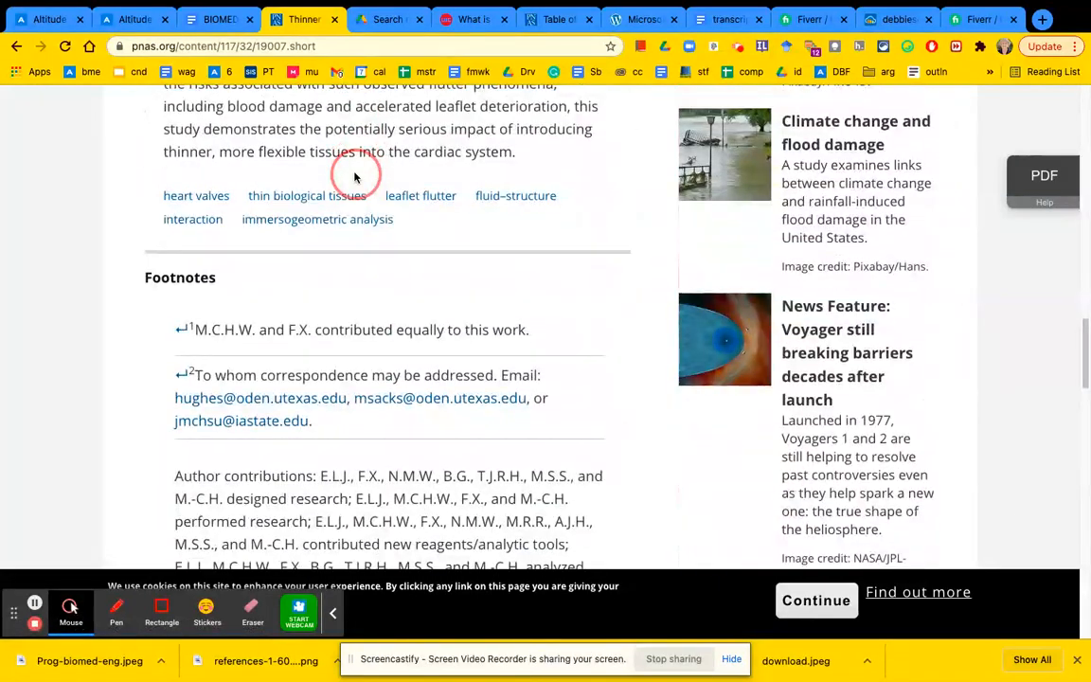
scroll(355, 177, "up", 20)
scroll(355, 177, "up", 6)
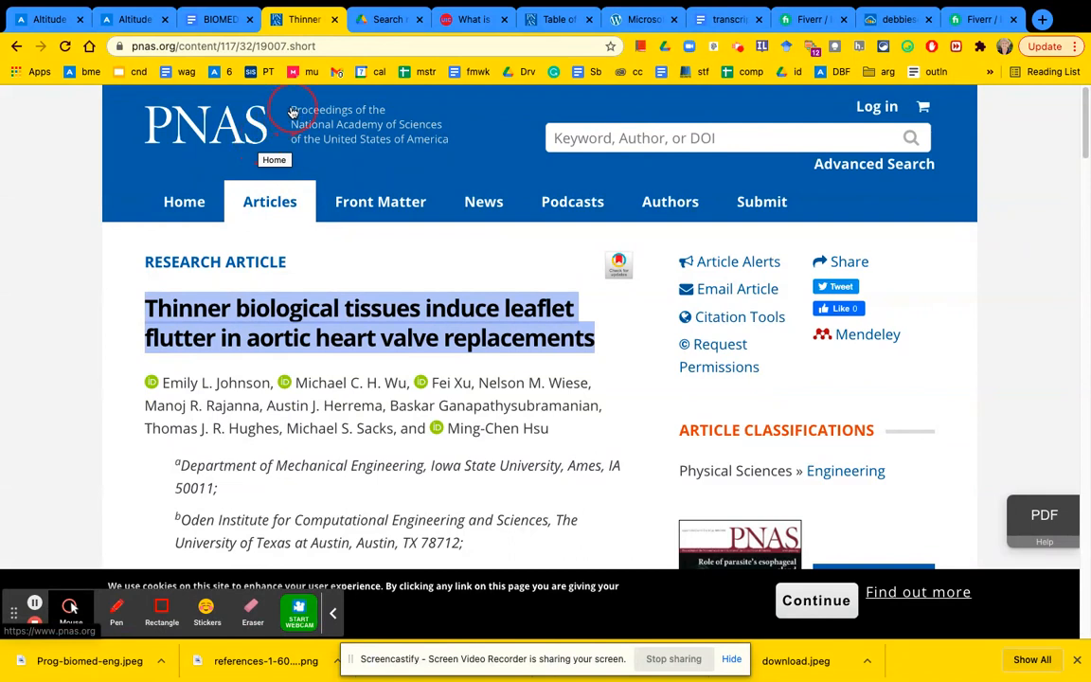
left_click(233, 29)
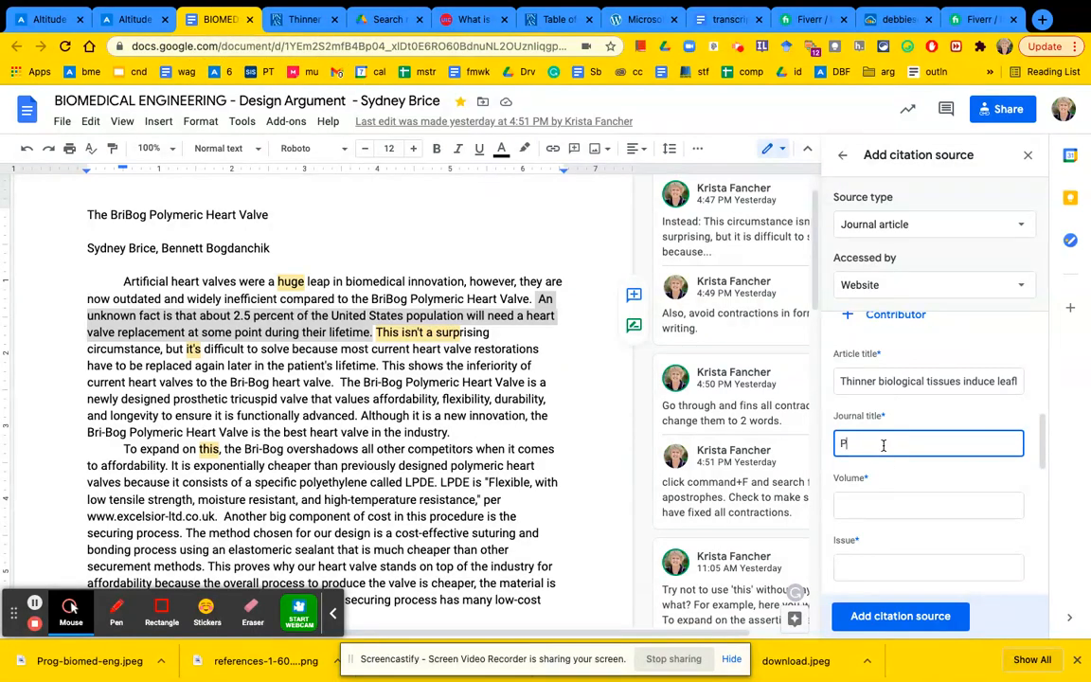
Find the volume and issue on the PNAS article page, copy "117 (32)", and set the citation's volume to 117.
left_click(888, 501)
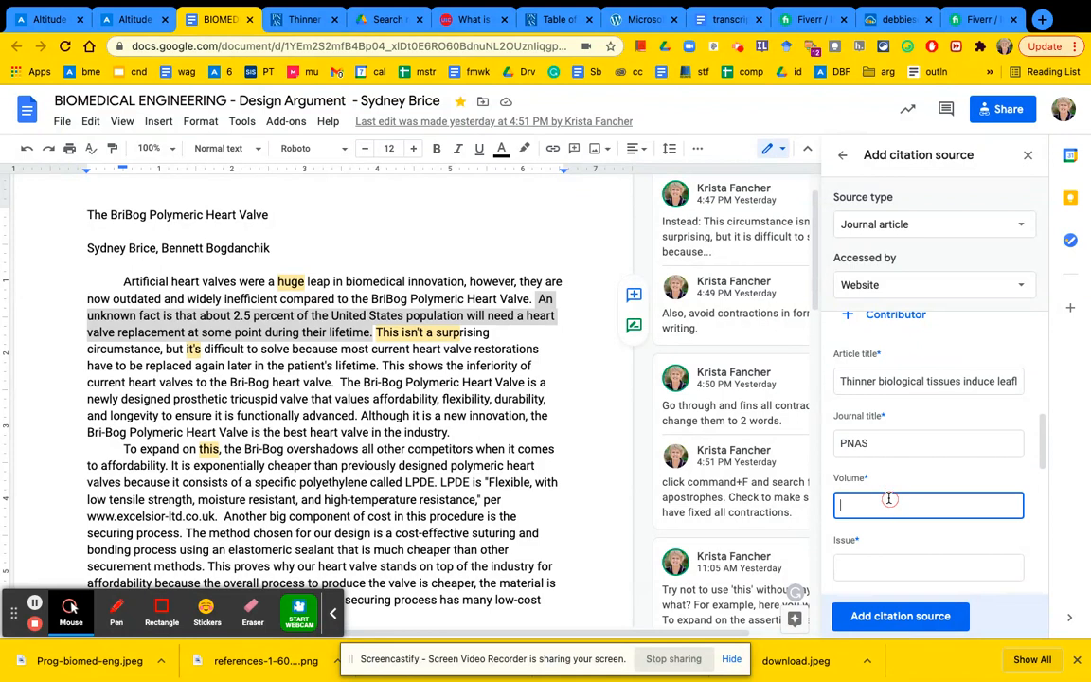
left_click(303, 20)
scroll(331, 296, "down", 2)
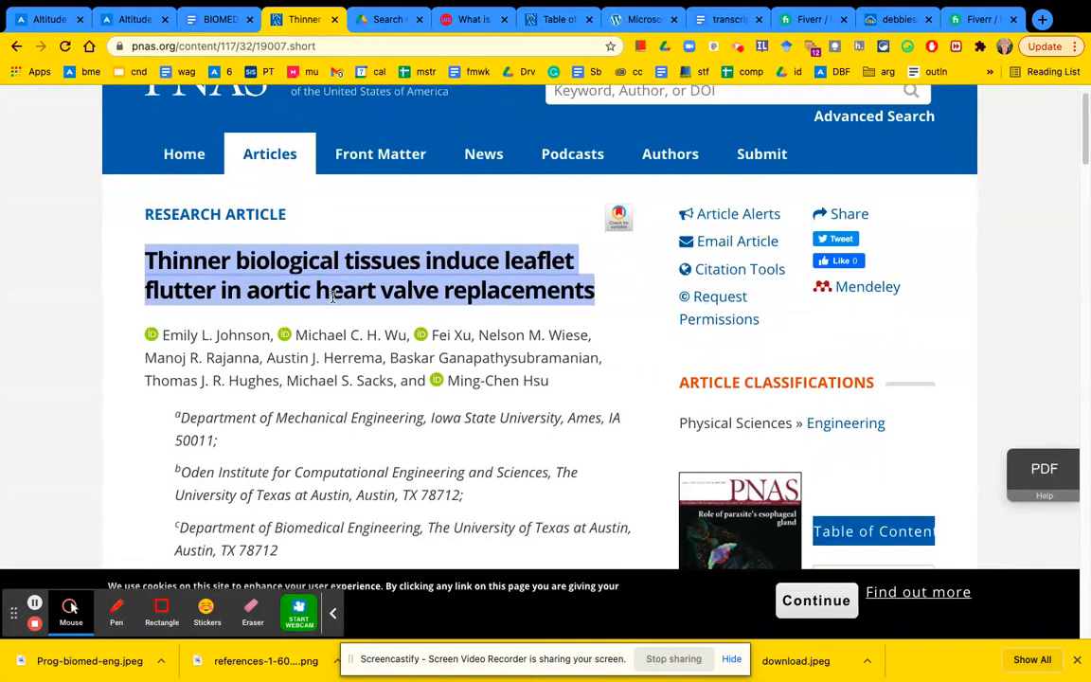
scroll(332, 297, "up", 3)
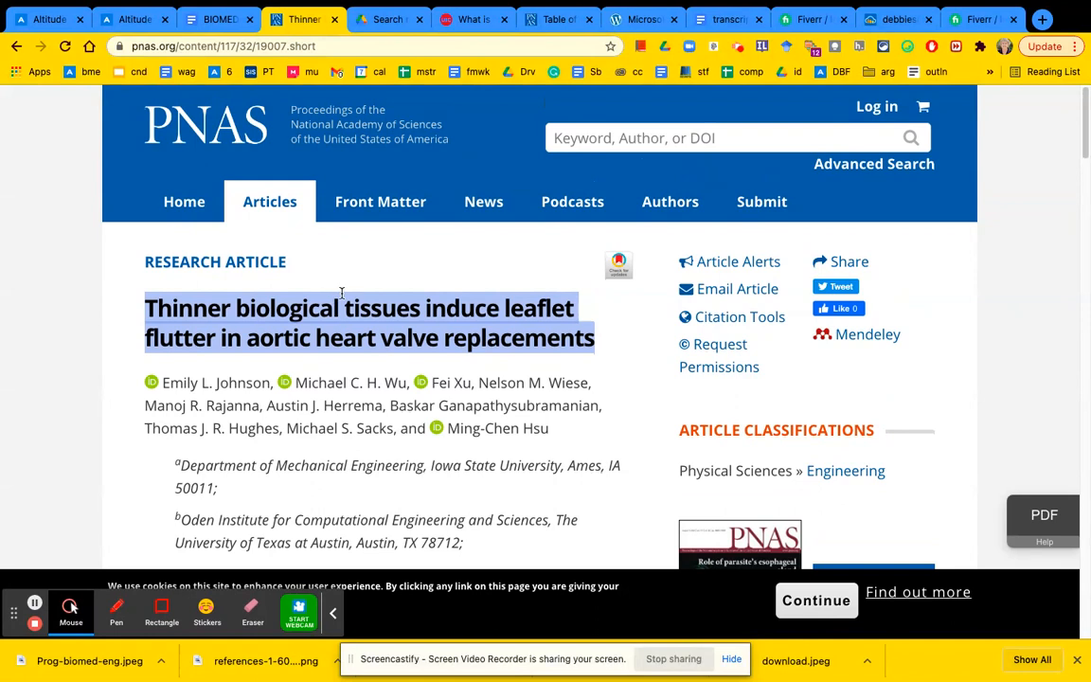
scroll(342, 294, "down", 3)
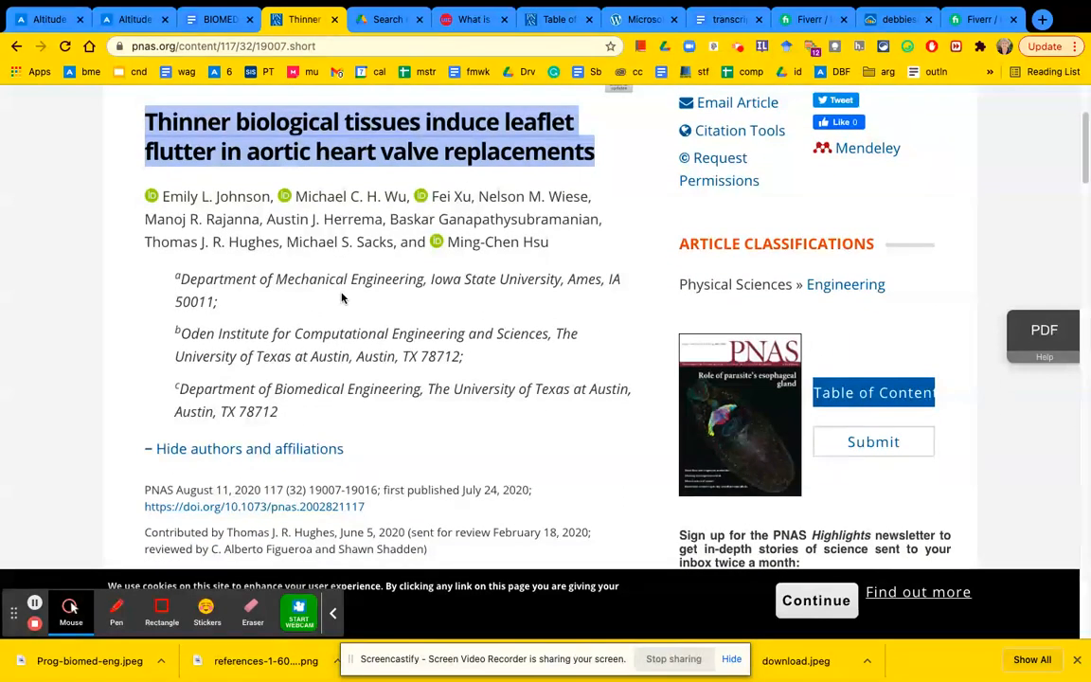
scroll(342, 299, "down", 3)
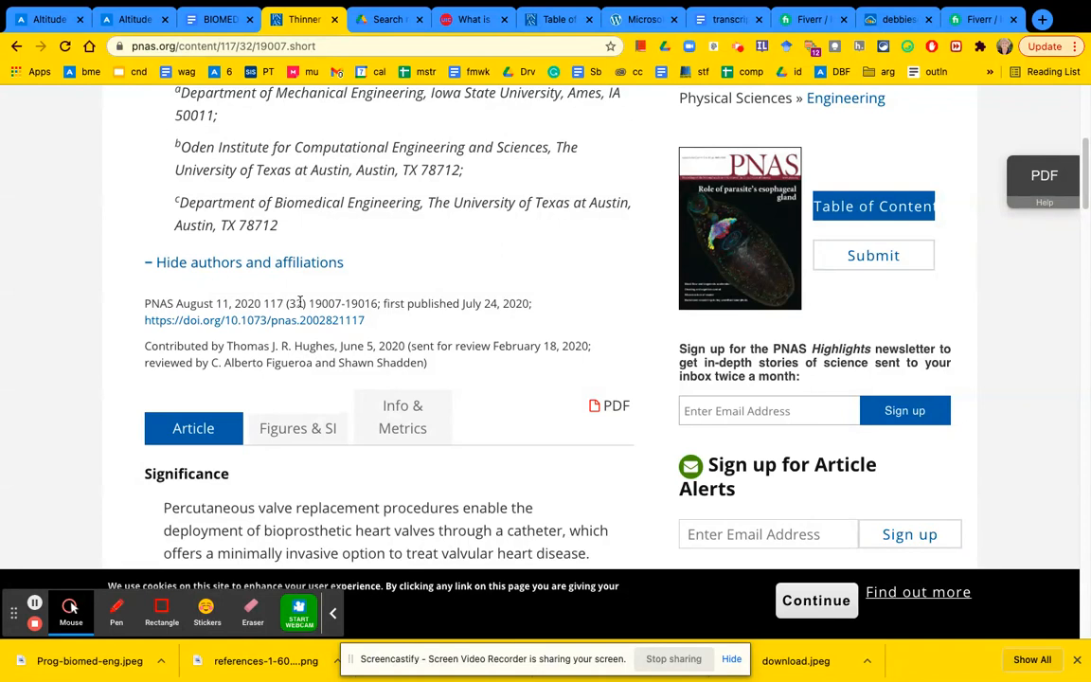
left_click_drag(261, 303, 306, 303)
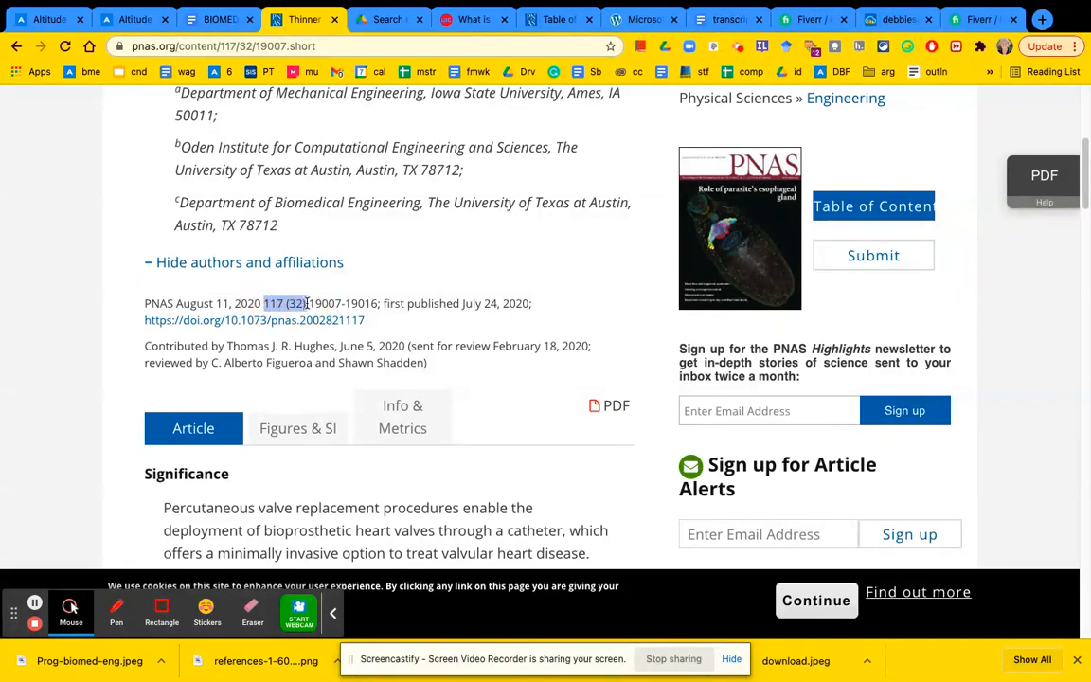
right_click(272, 304)
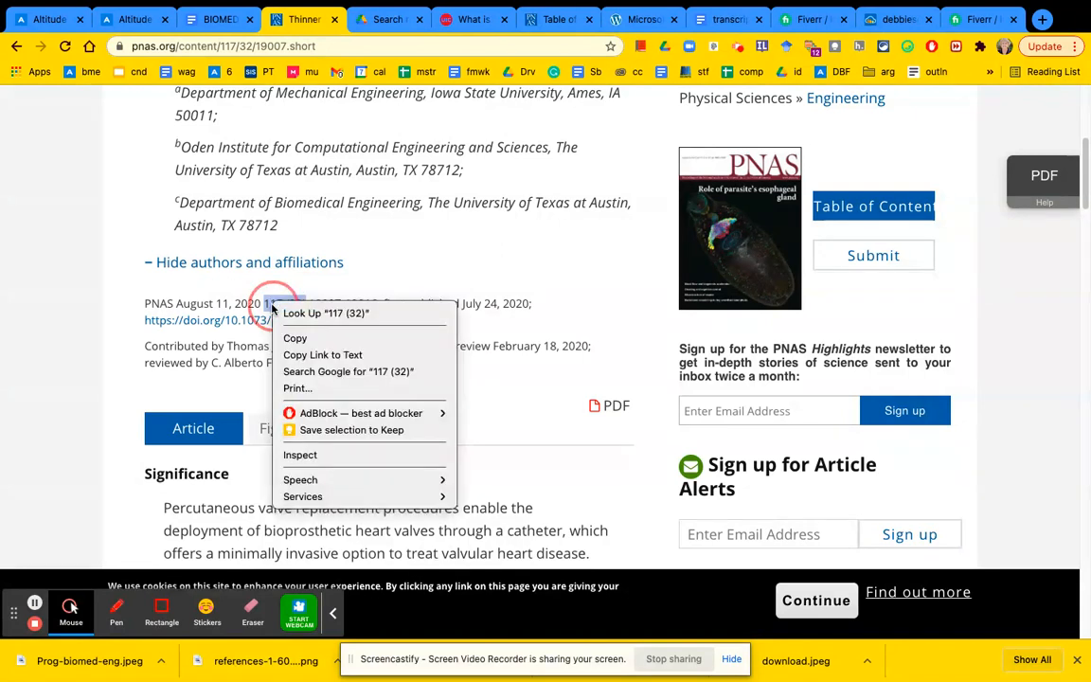
left_click(289, 338)
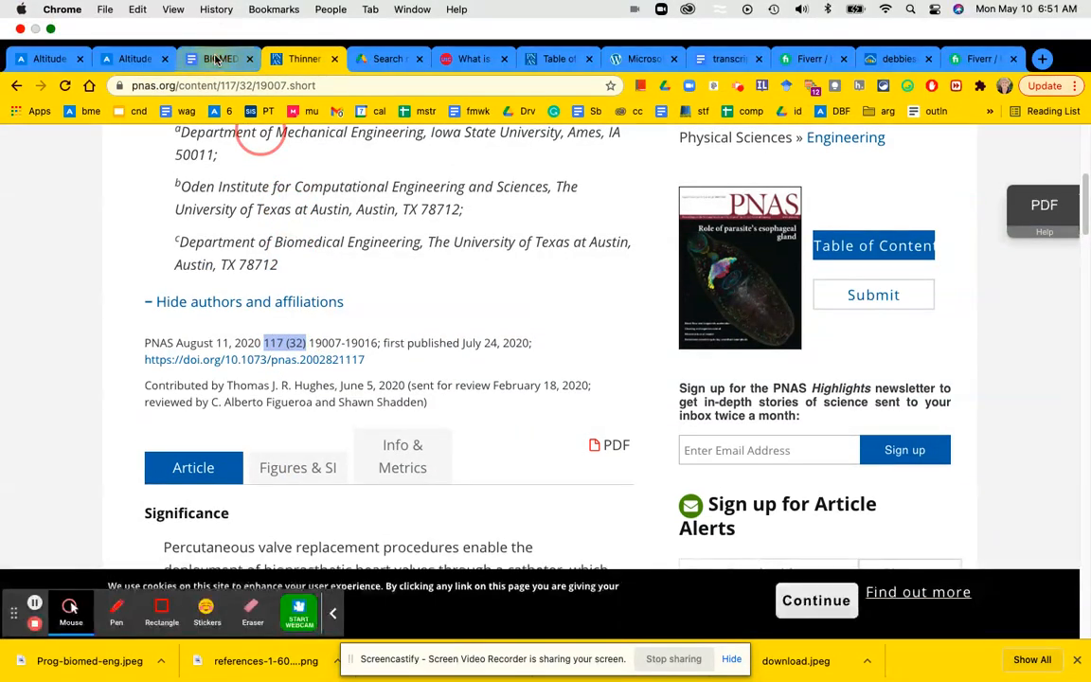
left_click(220, 19)
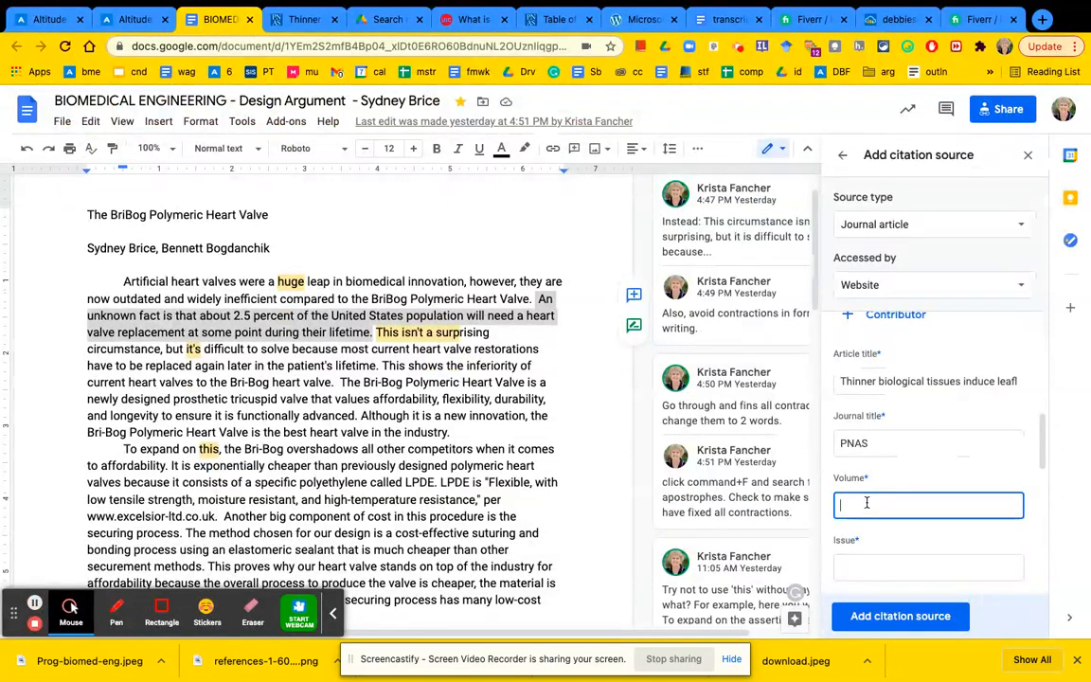
type("117")
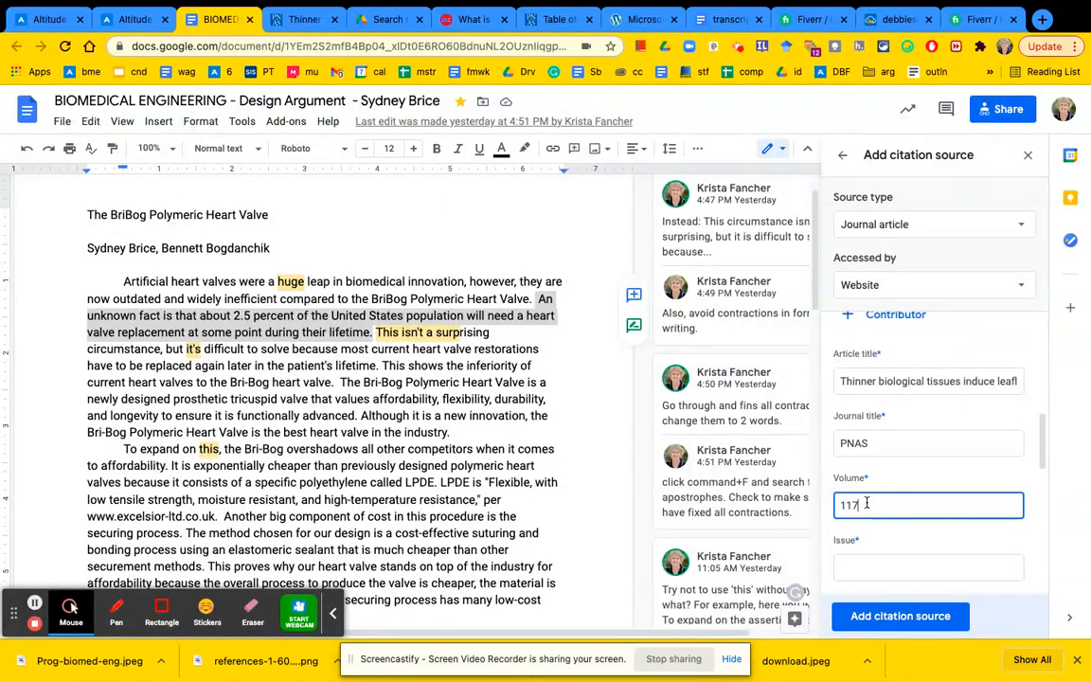
Paste the copied volume and issue text into the citation's issue and trim it to 32.
left_click(860, 564)
type("117 (22)")
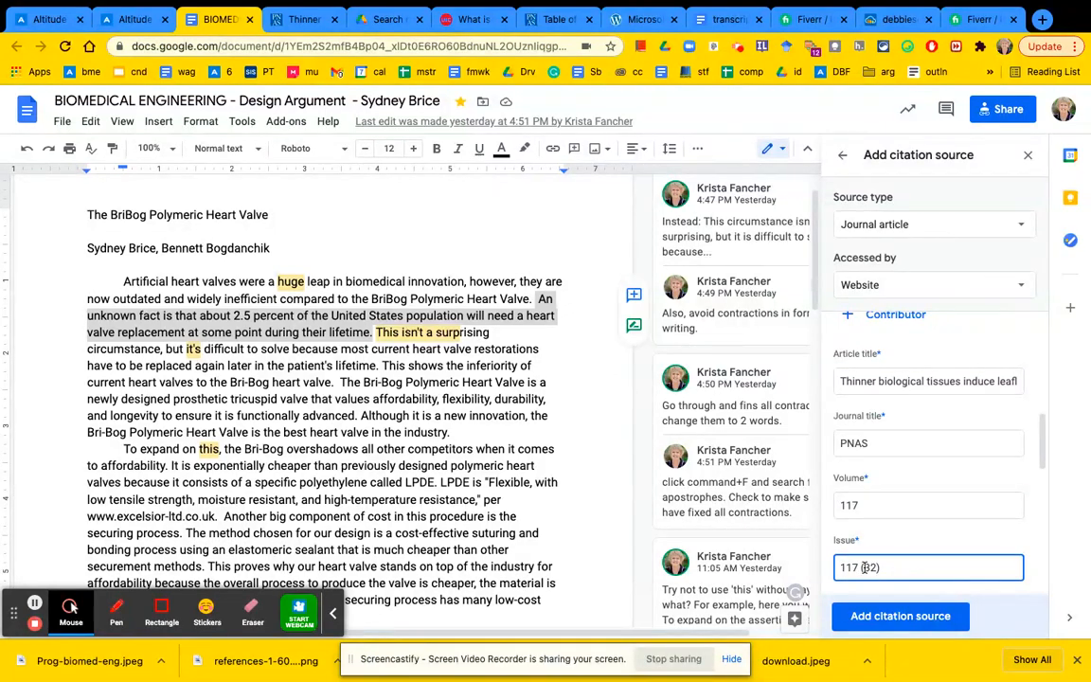
key("BackSpace")
key("BackSpace")
key("BackSpace")
key("BackSpace")
key("BackSpace")
Examine the PNAS article page for the page numbers needed for the citation's pages entry.
scroll(863, 560, "down", 4)
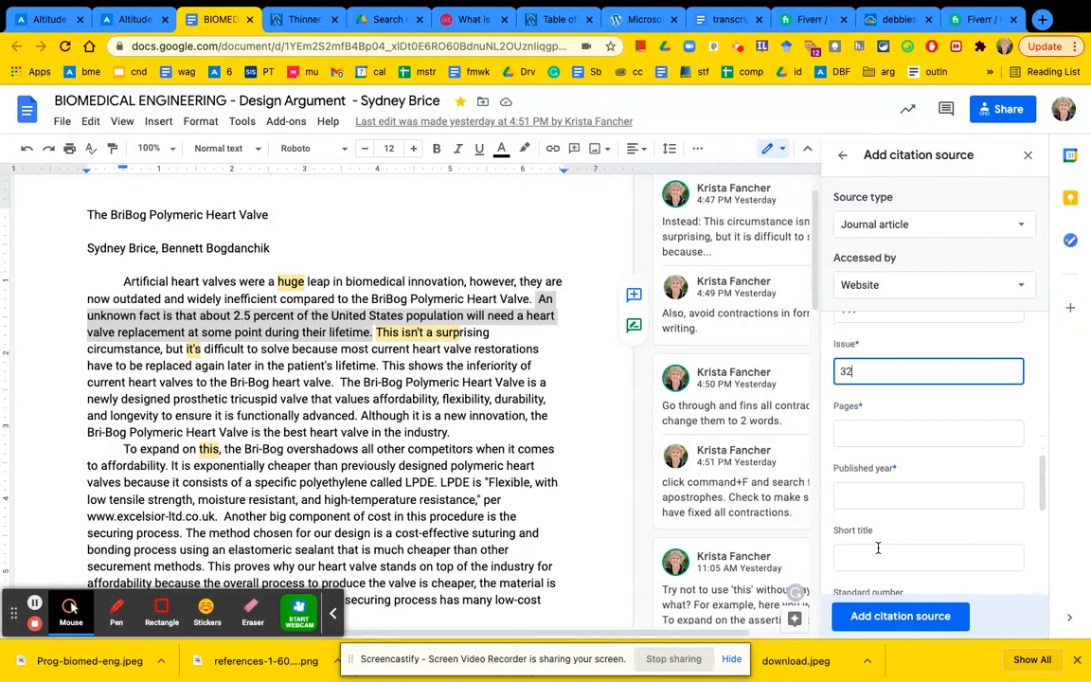
left_click(862, 432)
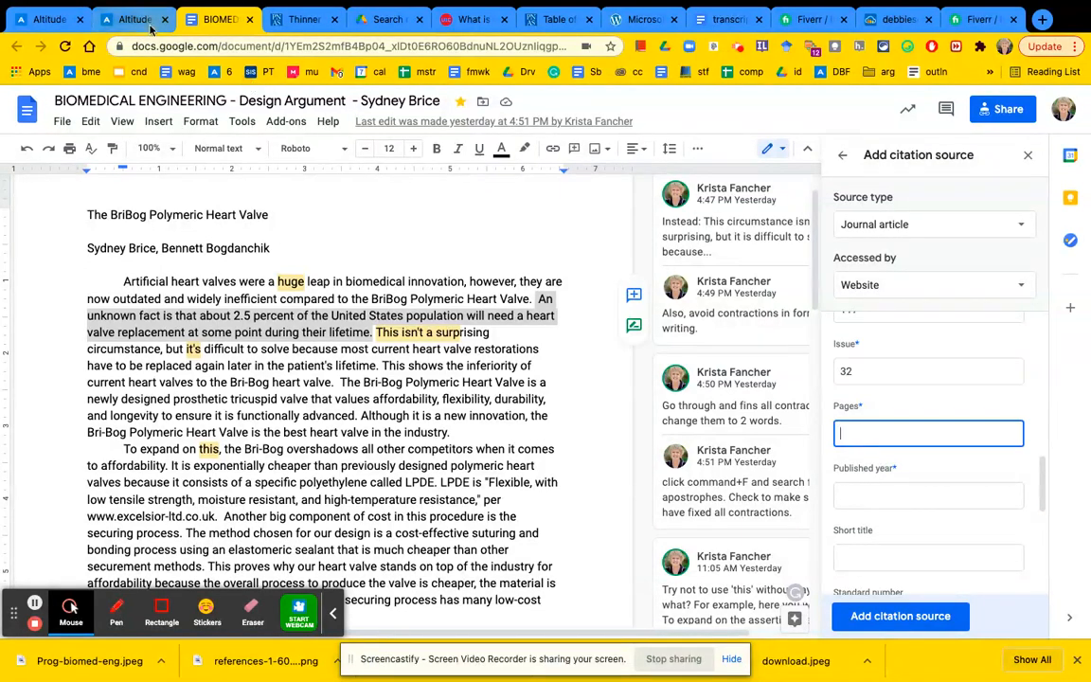
left_click(296, 21)
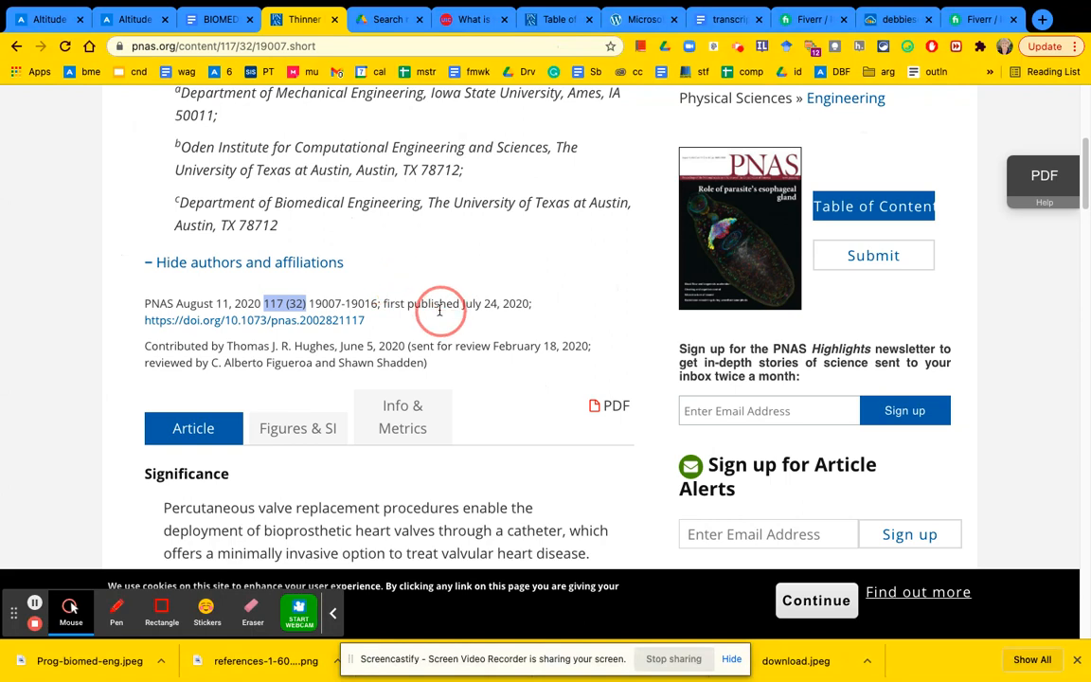
scroll(436, 314, "down", 3)
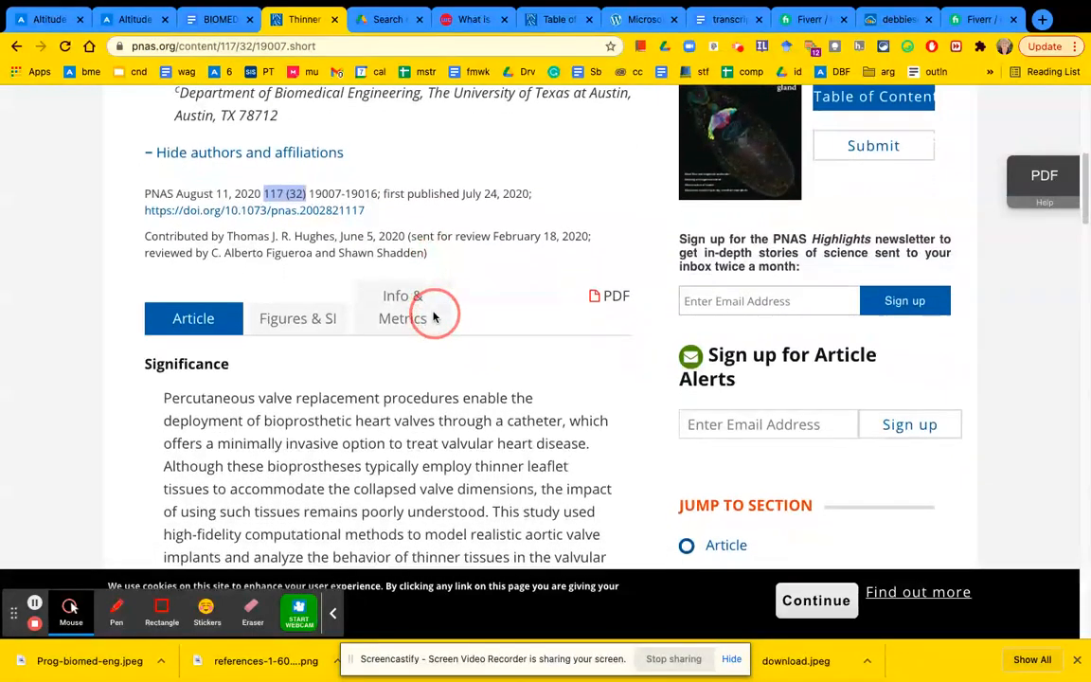
scroll(434, 315, "up", 10)
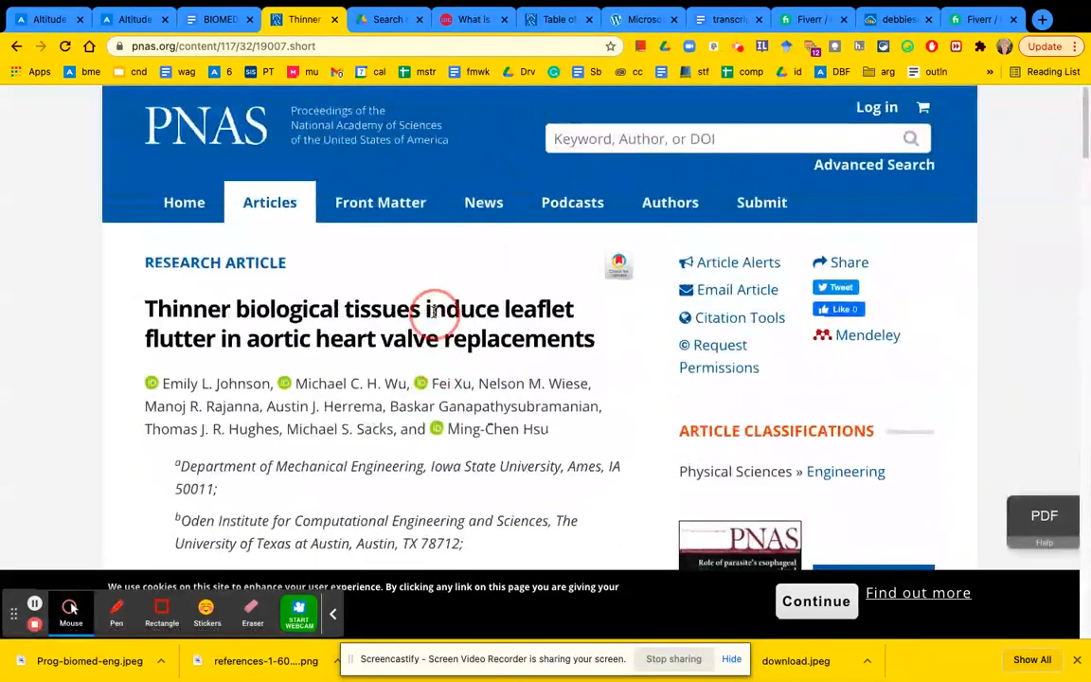
scroll(433, 314, "down", 3)
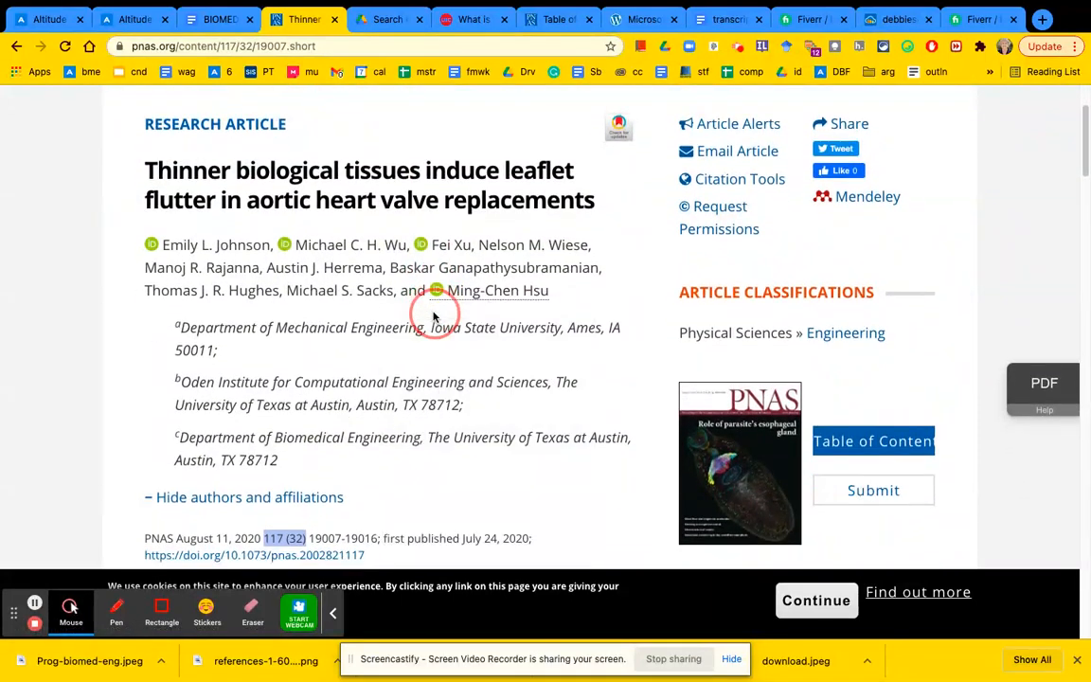
scroll(434, 314, "down", 4)
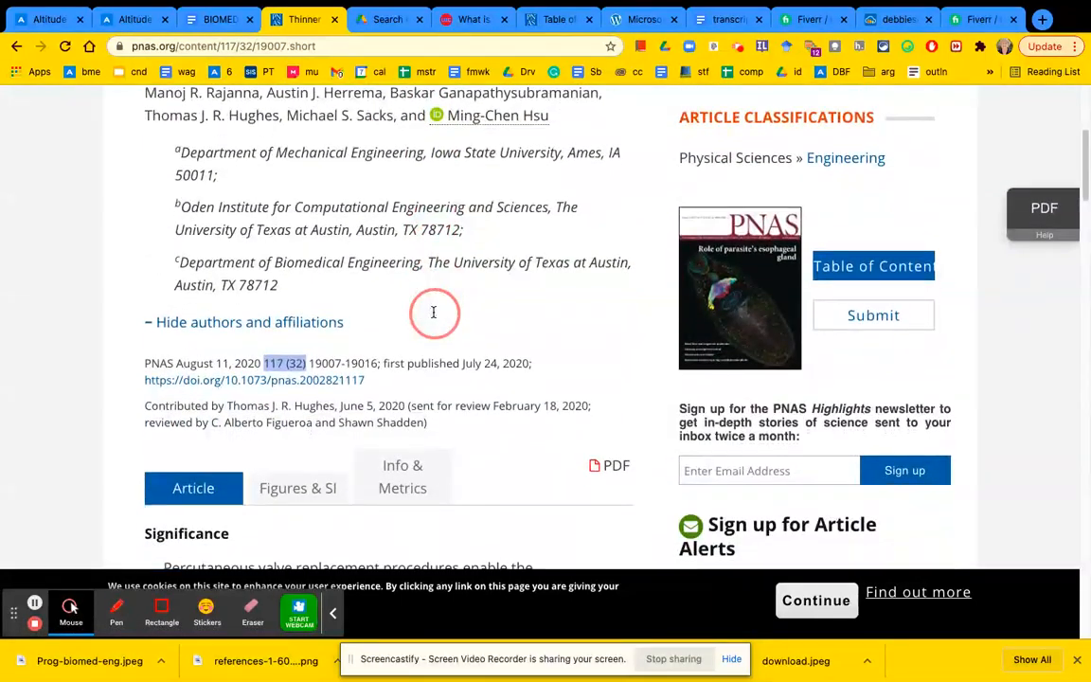
scroll(434, 313, "down", 2)
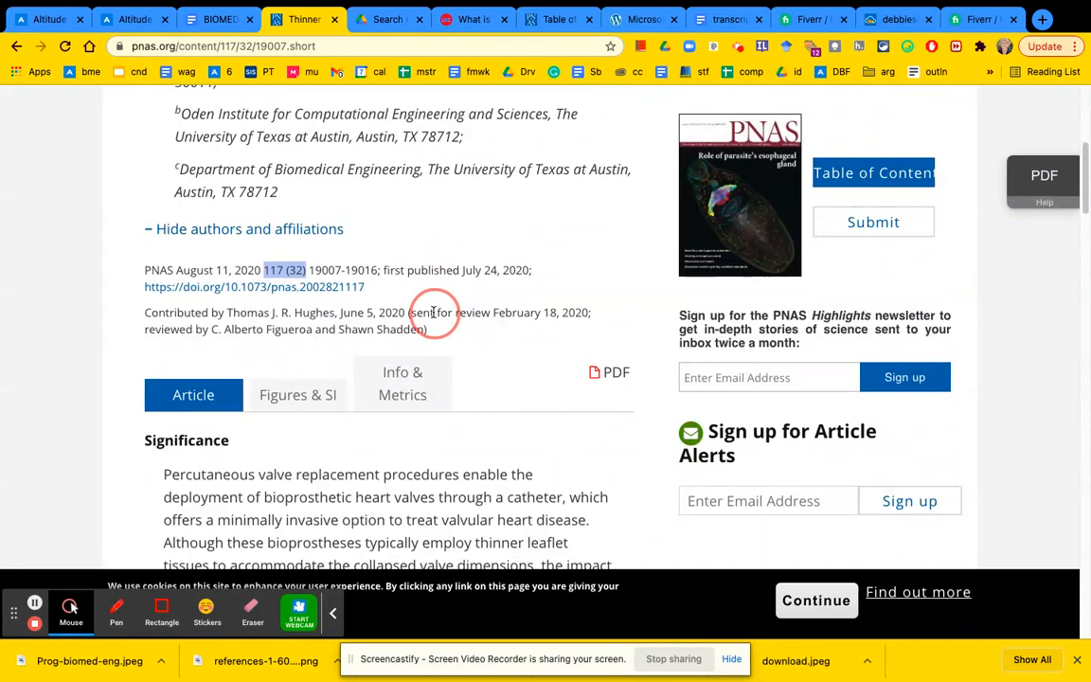
scroll(434, 314, "down", 5)
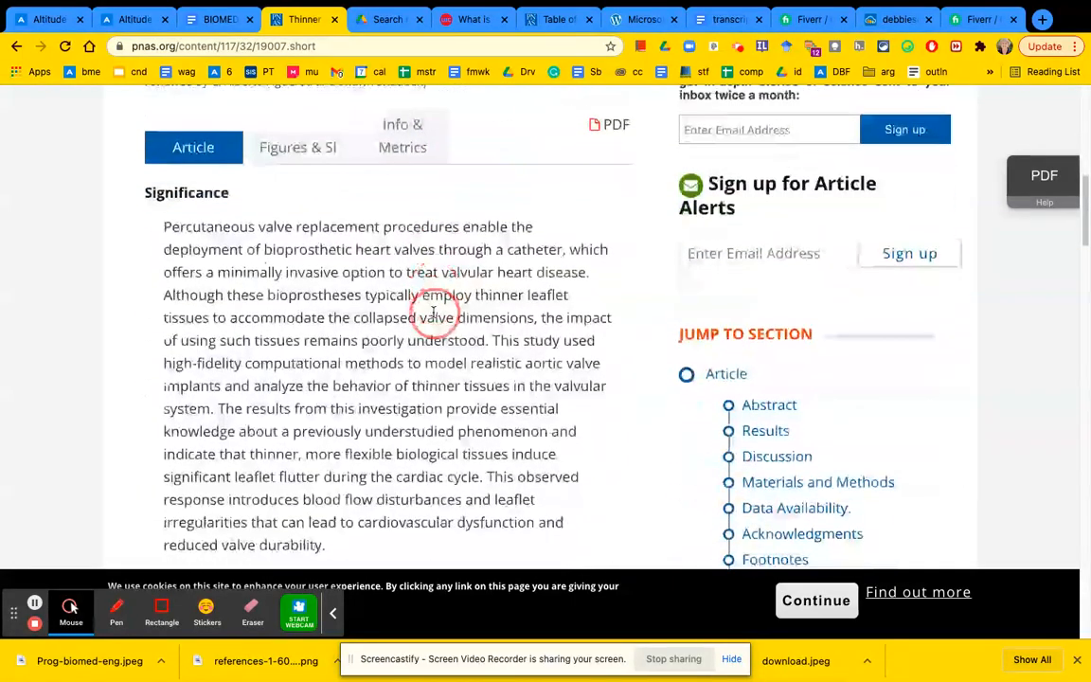
scroll(434, 315, "up", 9)
scroll(434, 314, "up", 4)
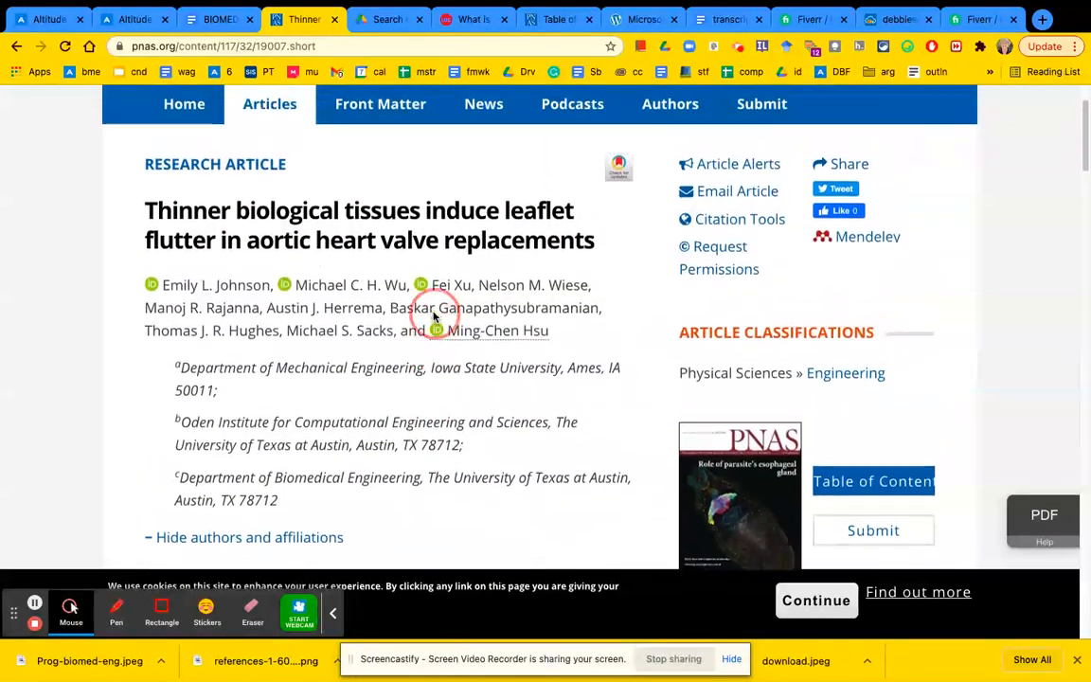
scroll(433, 314, "up", 2)
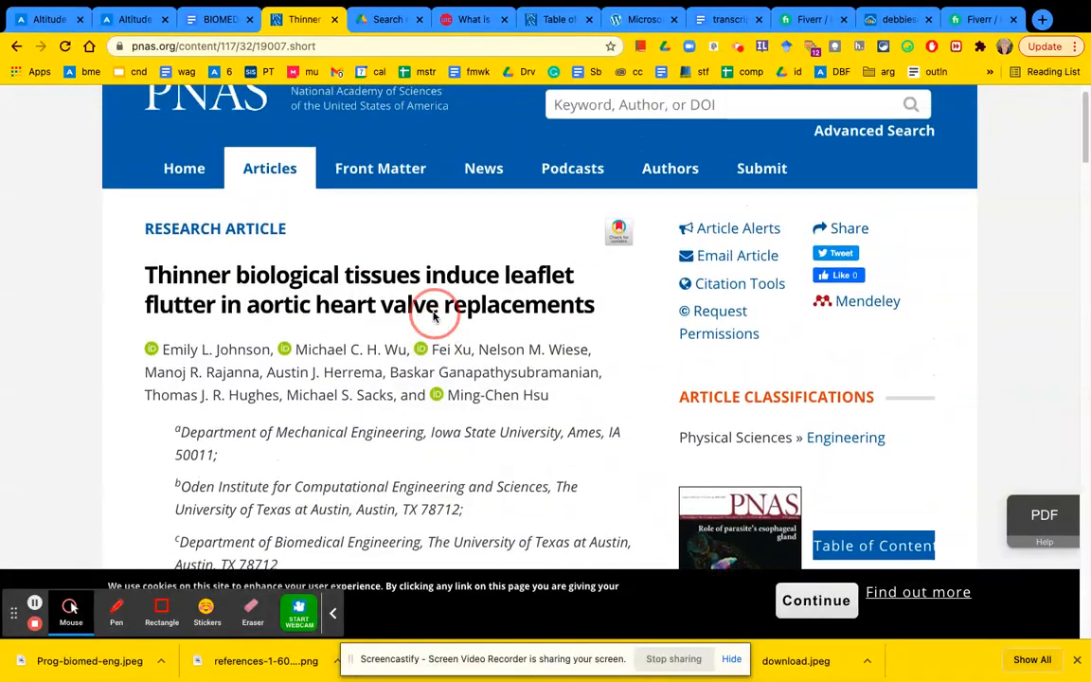
scroll(434, 314, "up", 1)
scroll(434, 315, "down", 5)
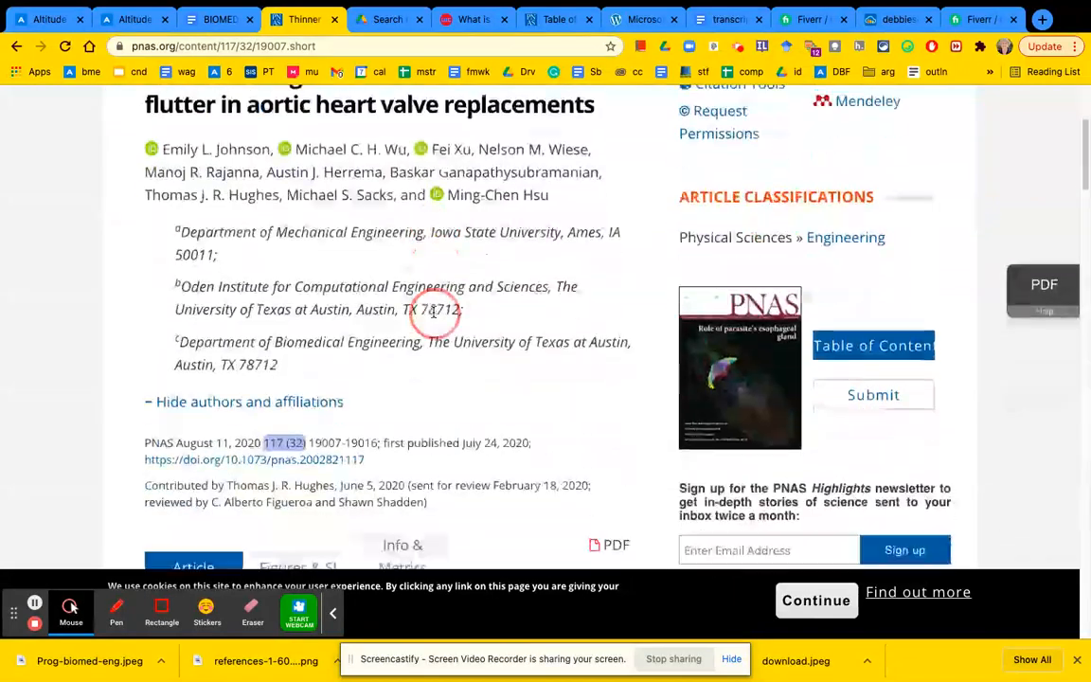
scroll(434, 314, "down", 1)
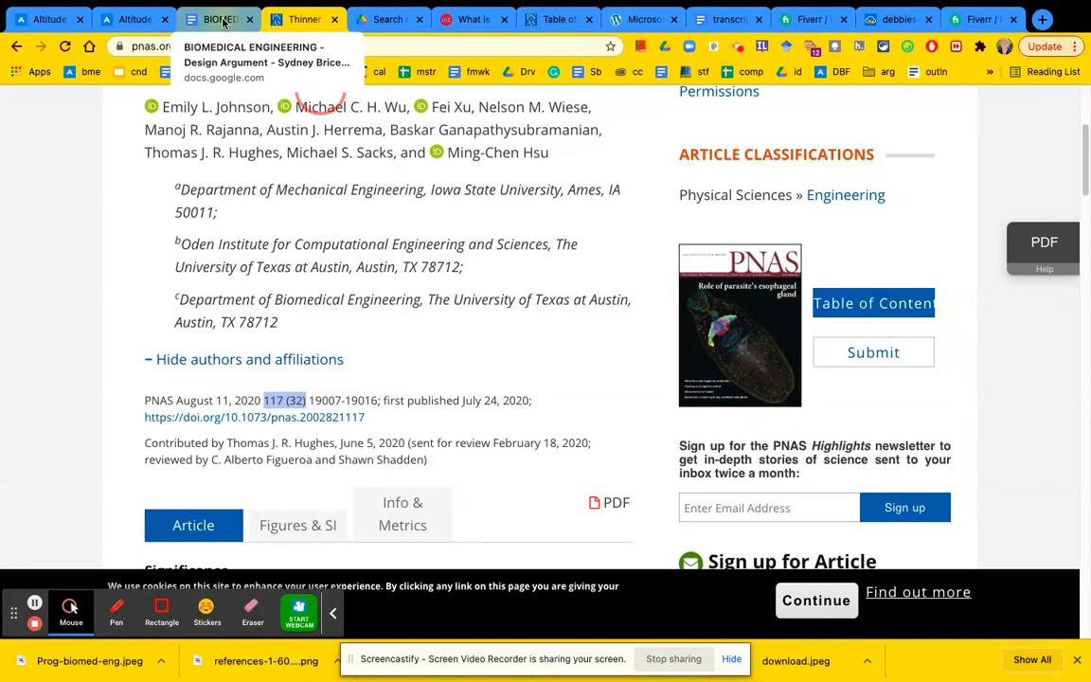
left_click(220, 20)
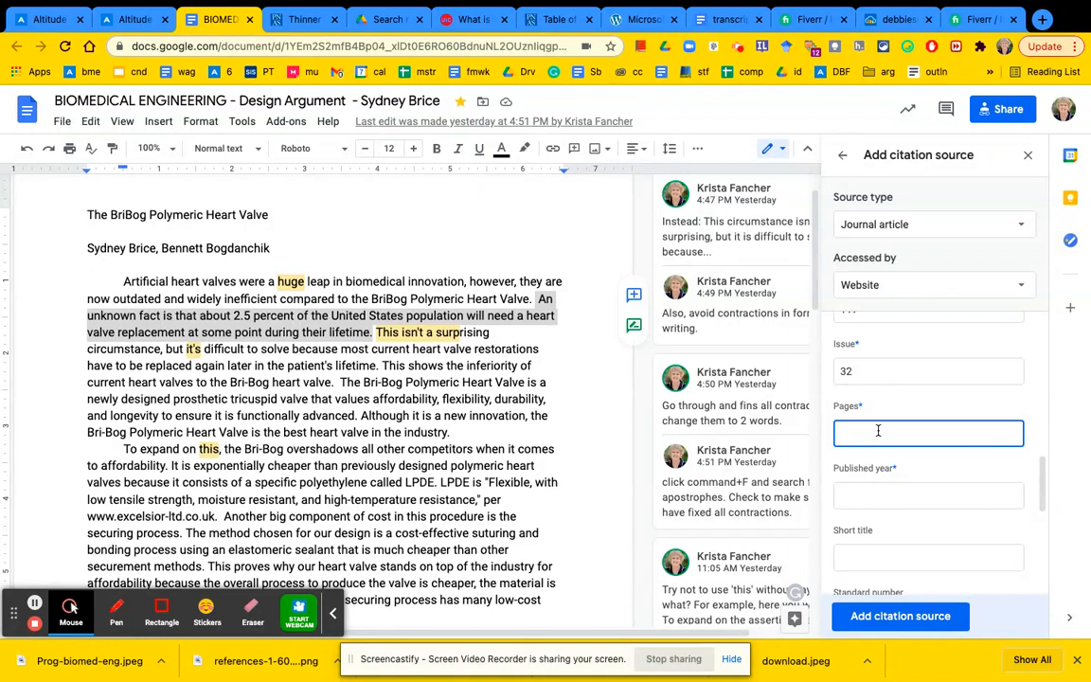
left_click(293, 21)
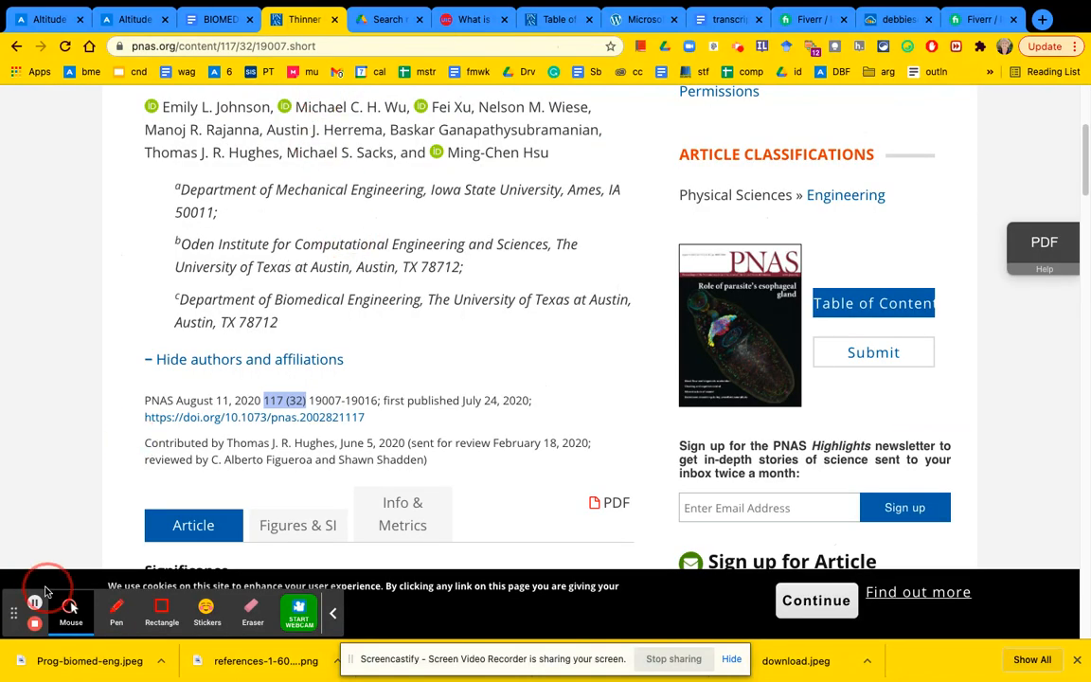
scroll(35, 606, "up", 2)
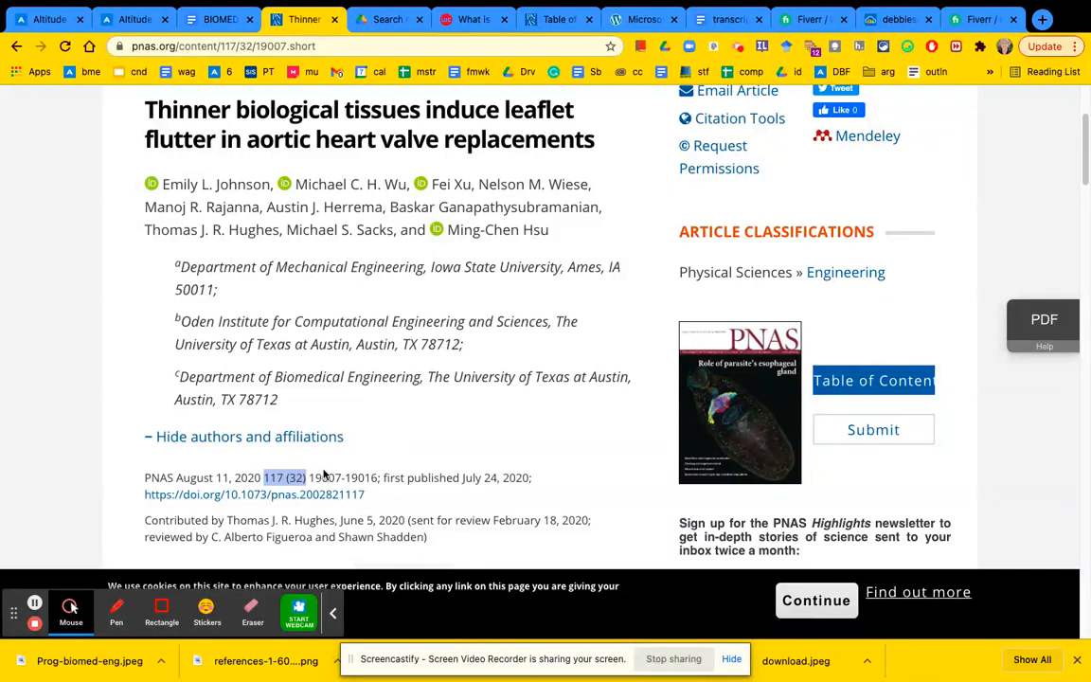
left_click(310, 476)
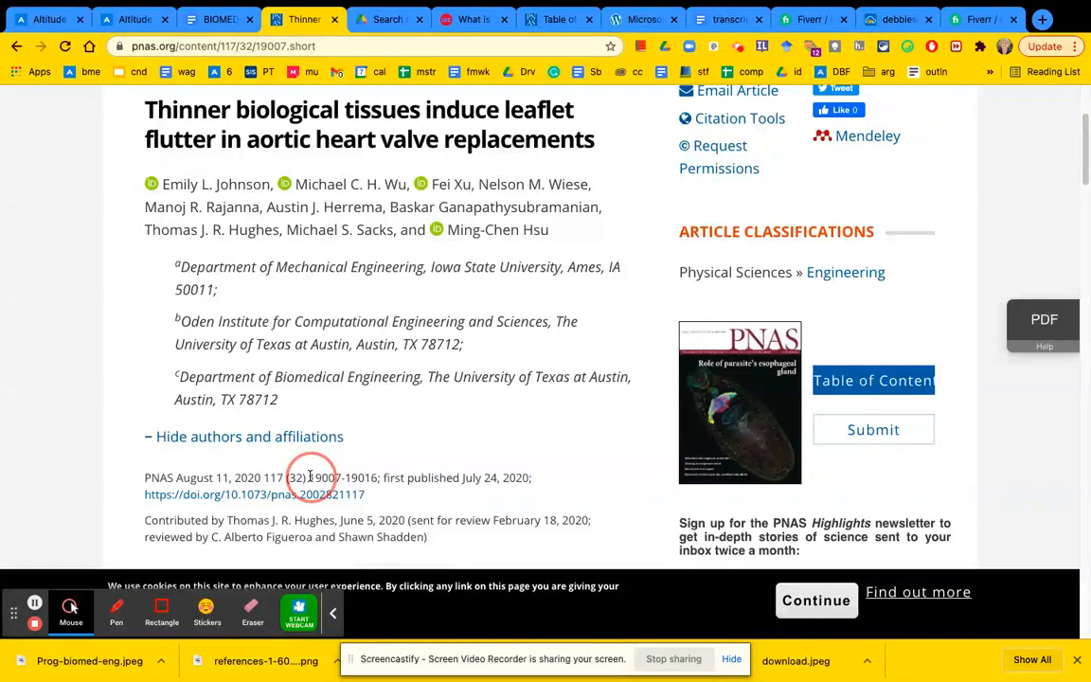
left_click_drag(309, 476, 377, 477)
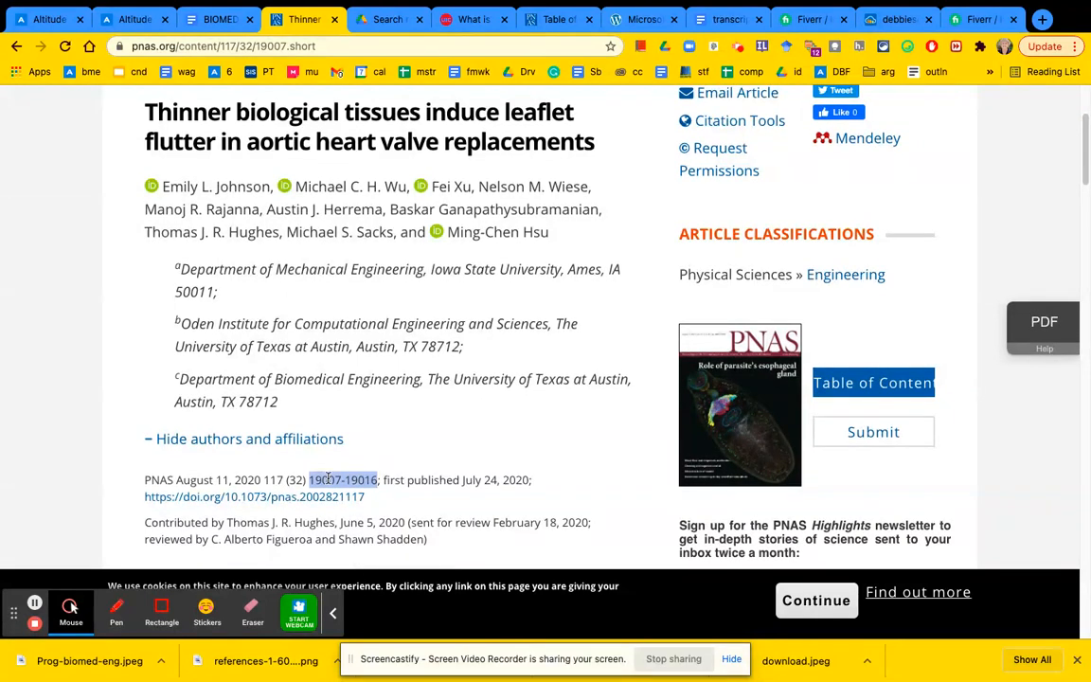
right_click(327, 480)
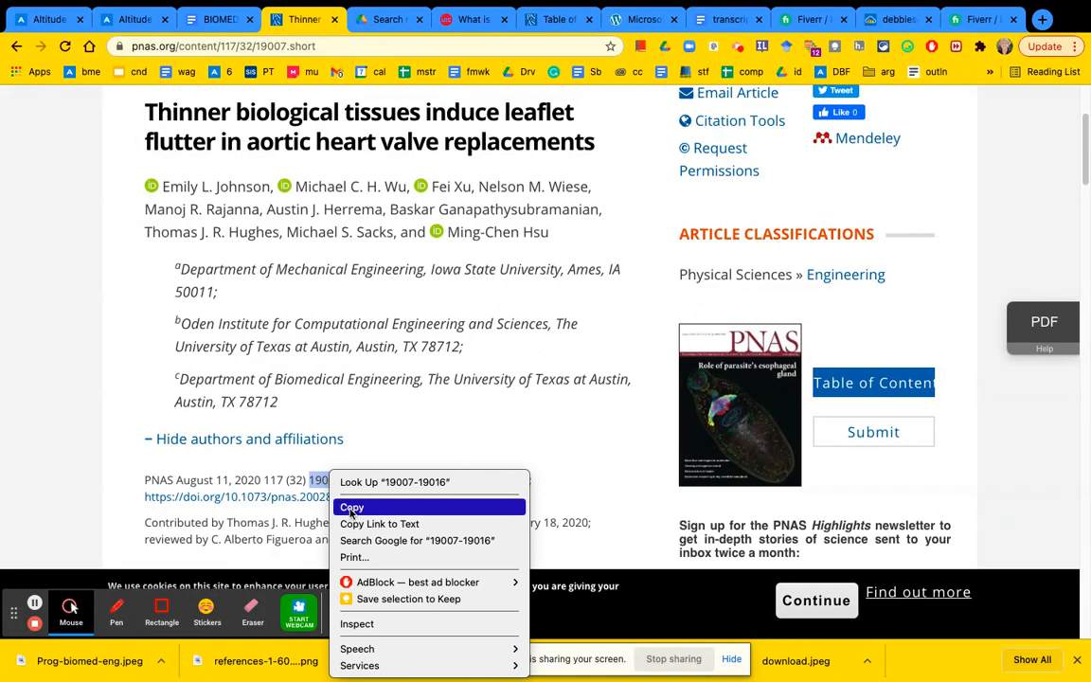
left_click(351, 507)
left_click(217, 19)
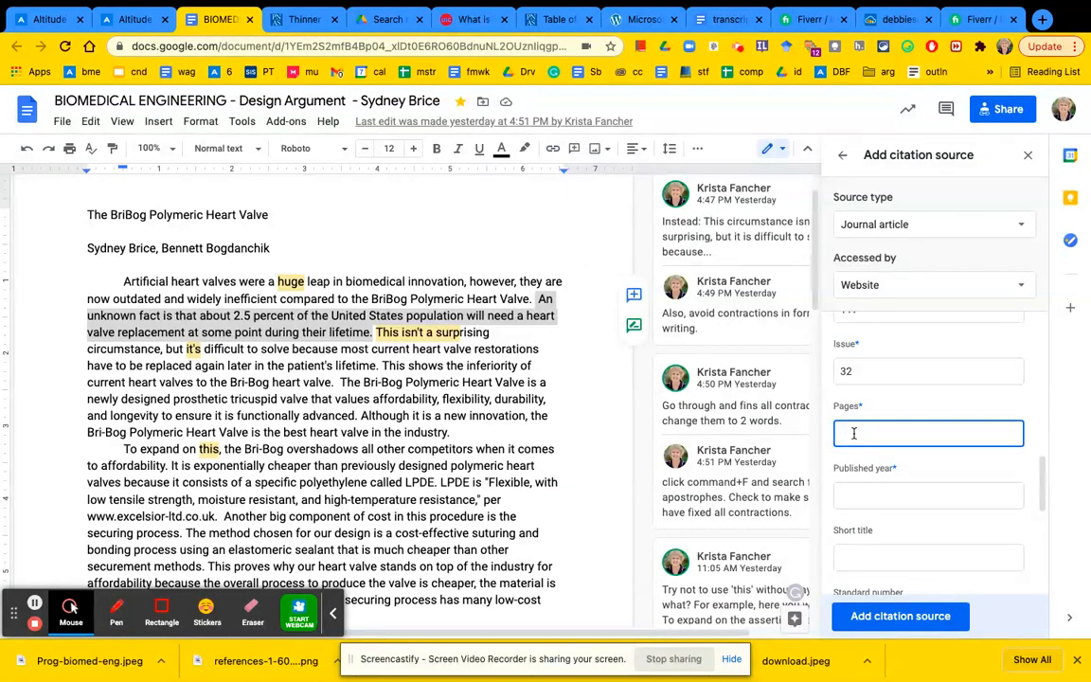
key("super+v")
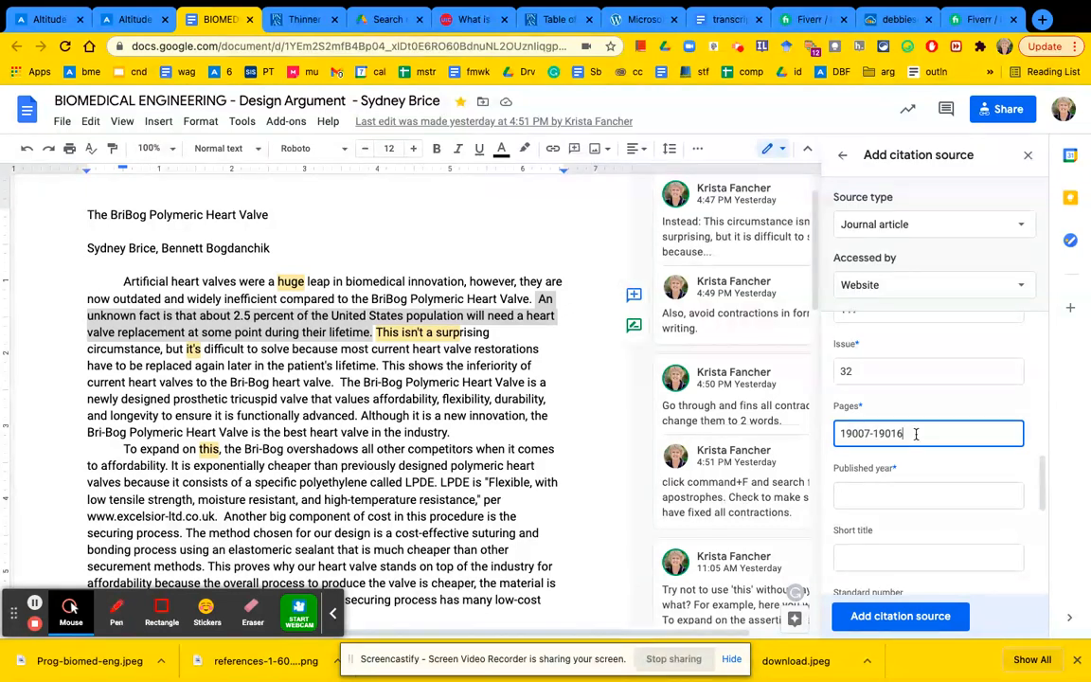
Check the publication date on the PNAS article page and set the citation's published year to 2020.
left_click(864, 493)
mouse_move(150, 28)
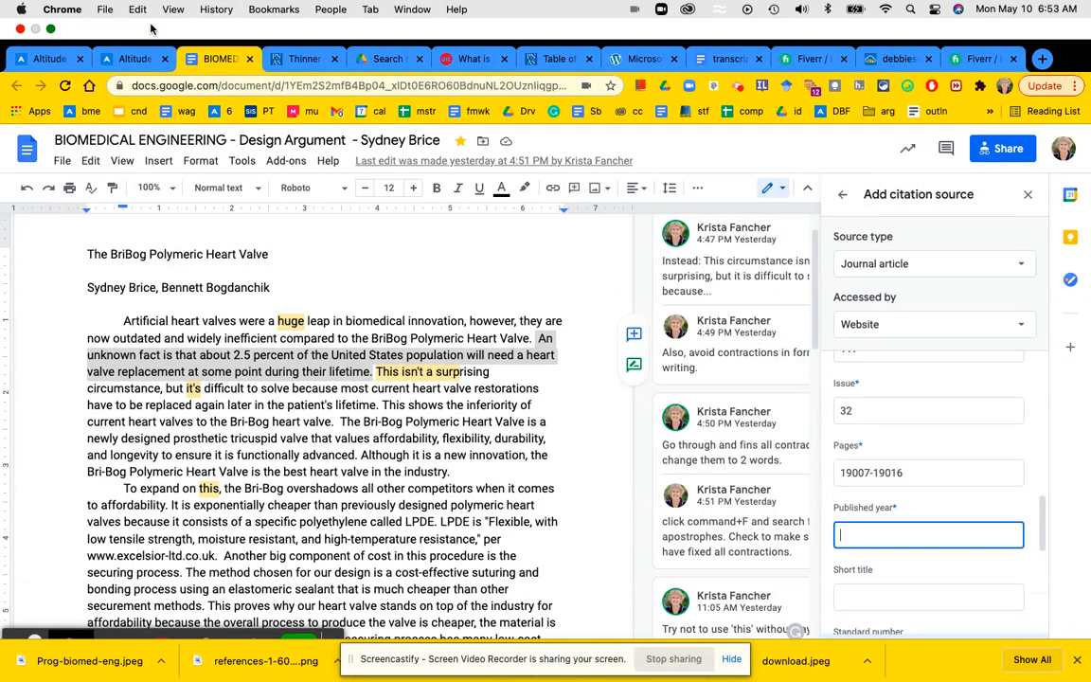
left_click(287, 58)
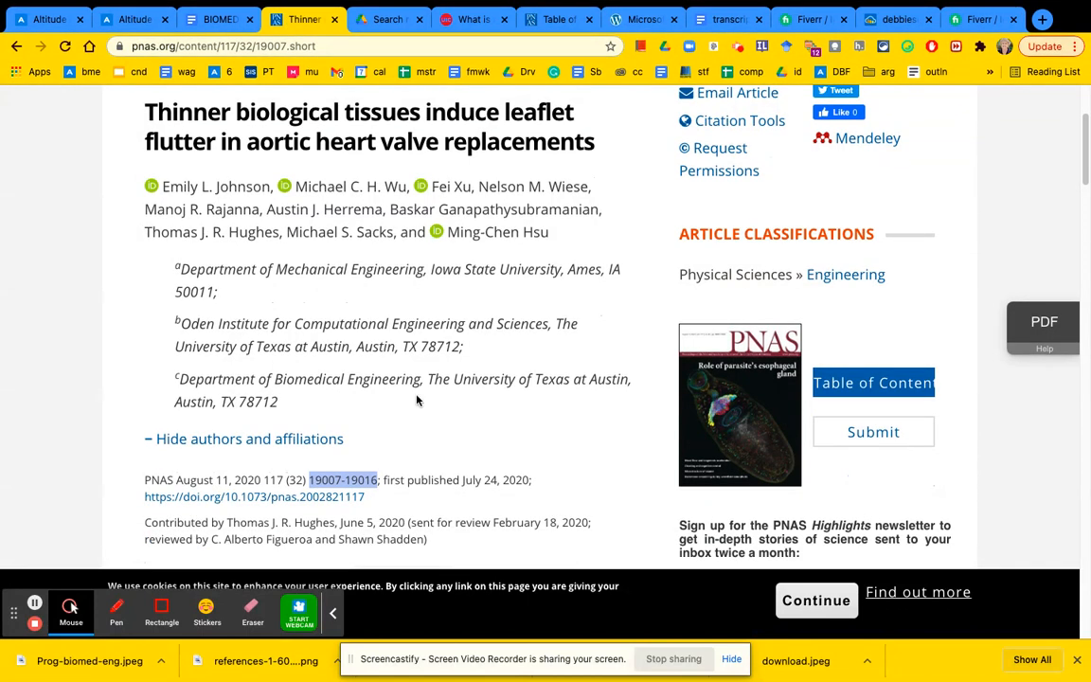
left_click(219, 21)
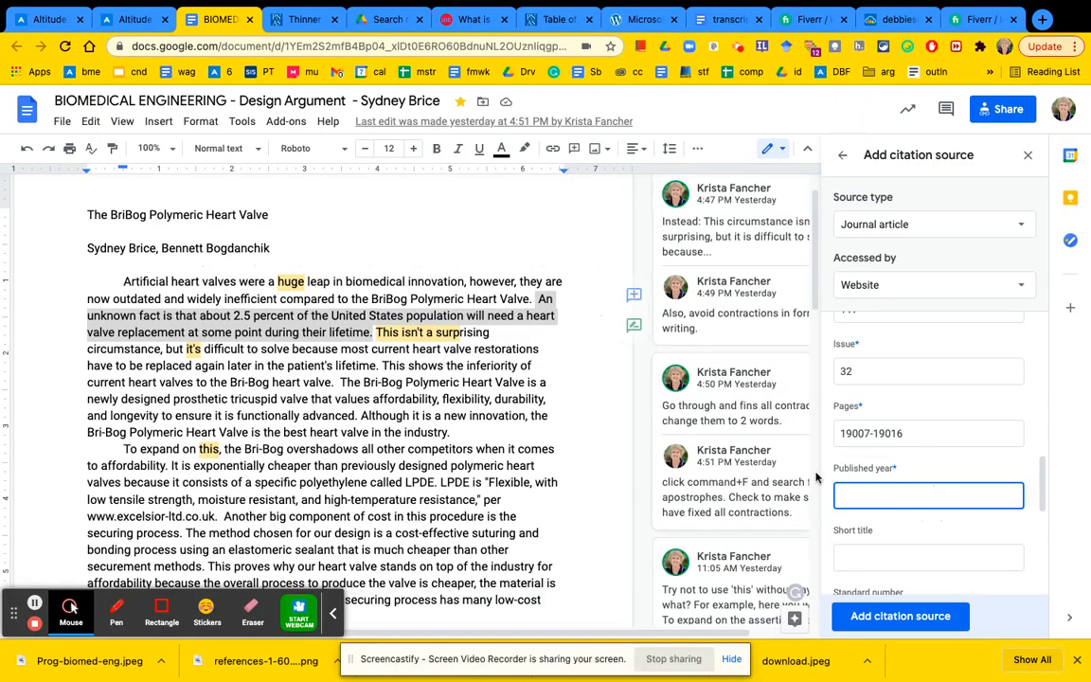
left_click(867, 494)
type("2020")
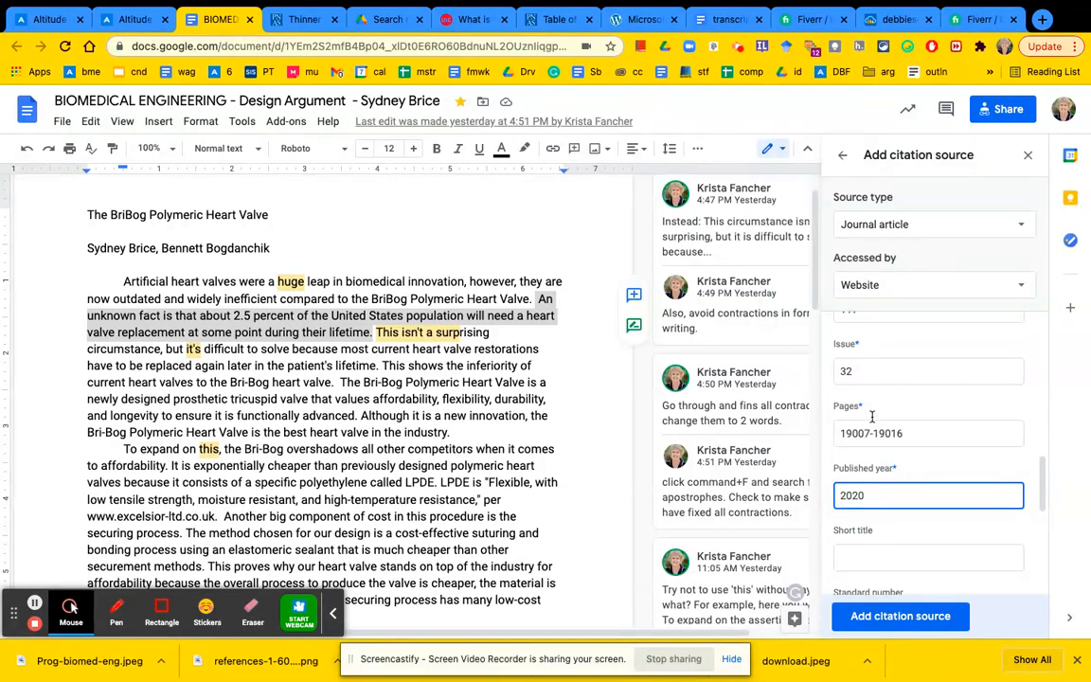
Check the site name on the PNAS article page and set the citation's website title to PNAS.org.
scroll(894, 465, "down", 2)
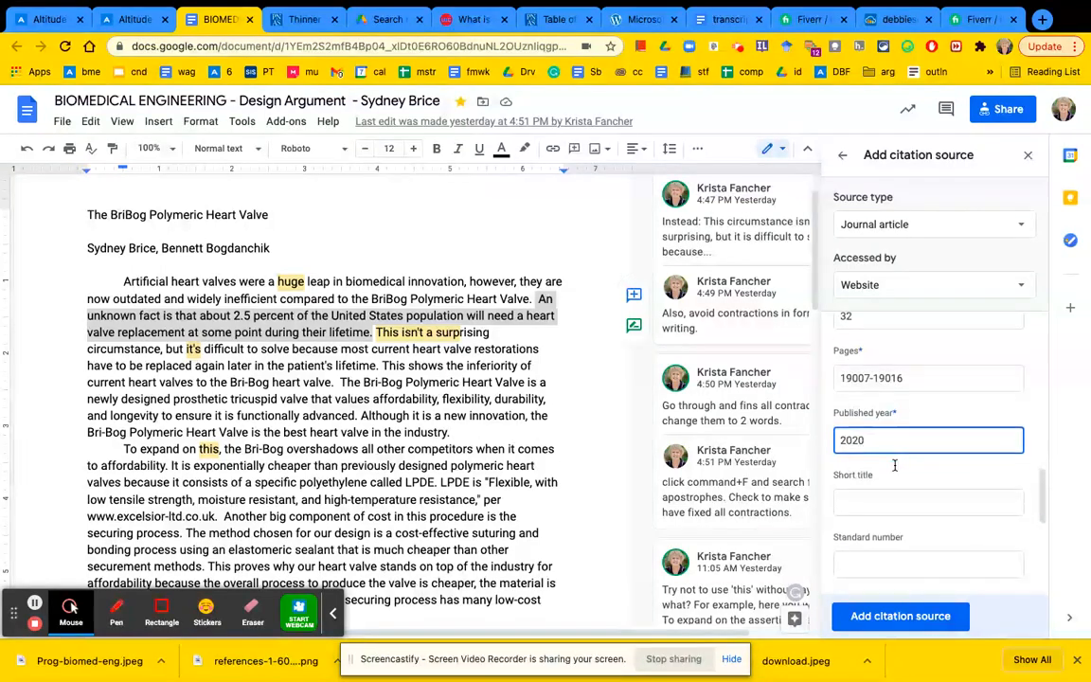
left_click(893, 465)
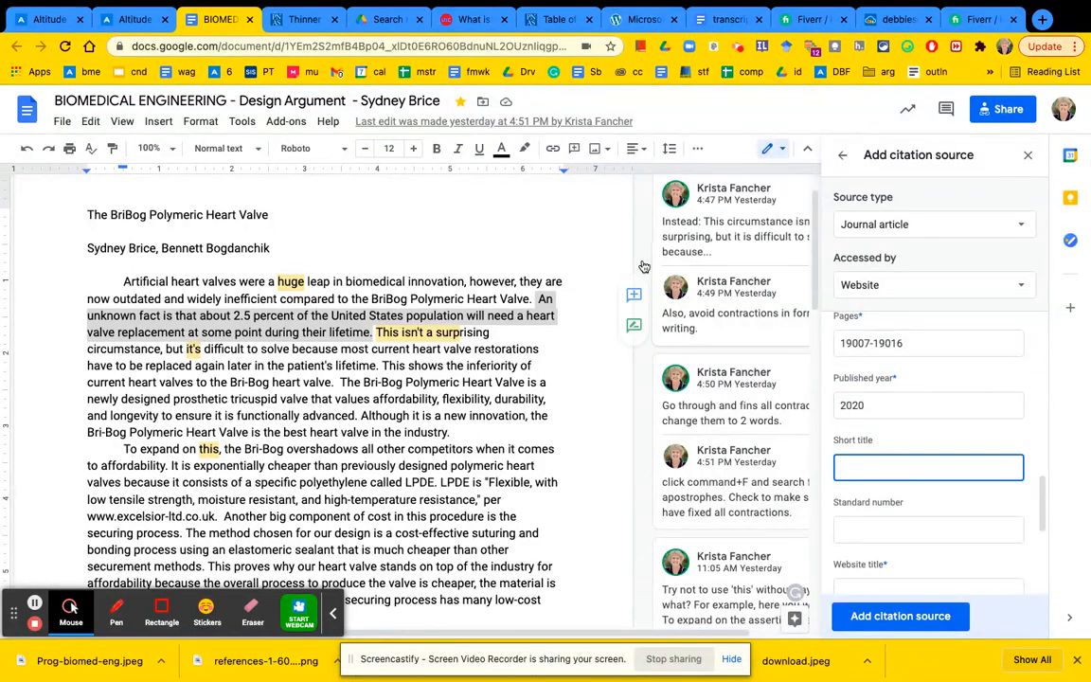
left_click(303, 19)
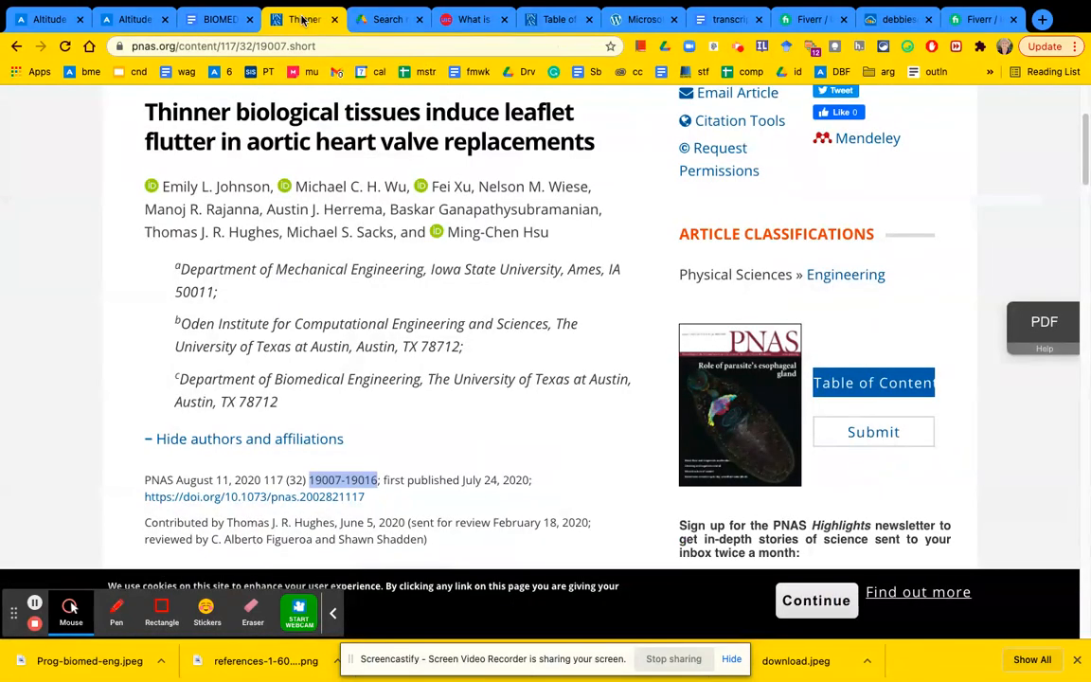
left_click(223, 20)
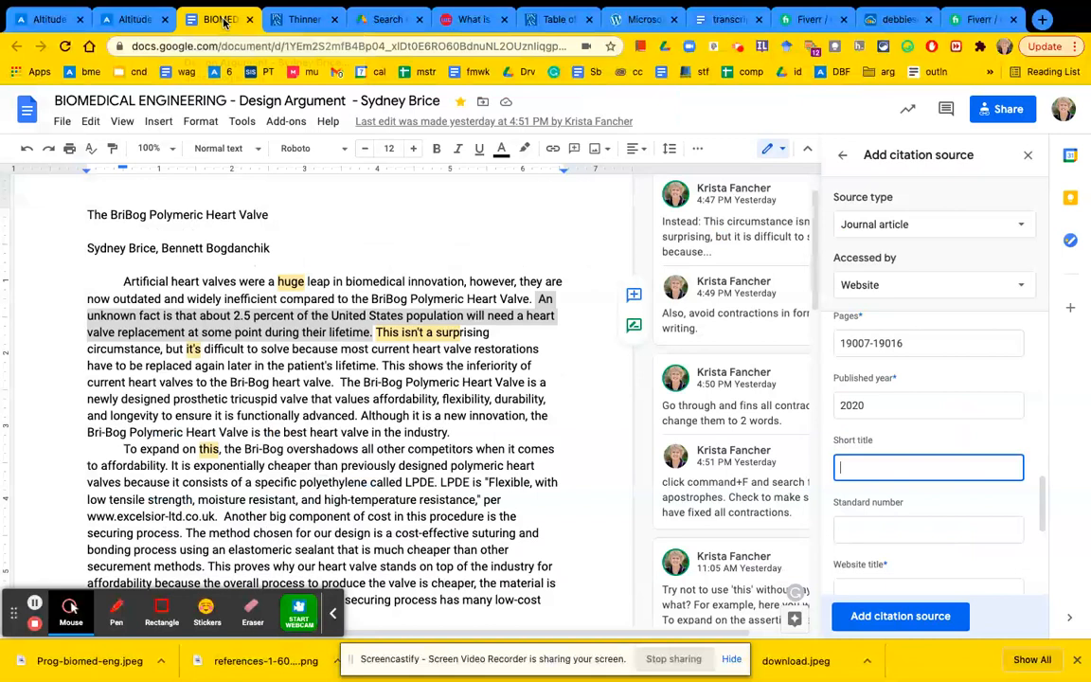
scroll(928, 516, "down", 1)
scroll(928, 516, "down", 2)
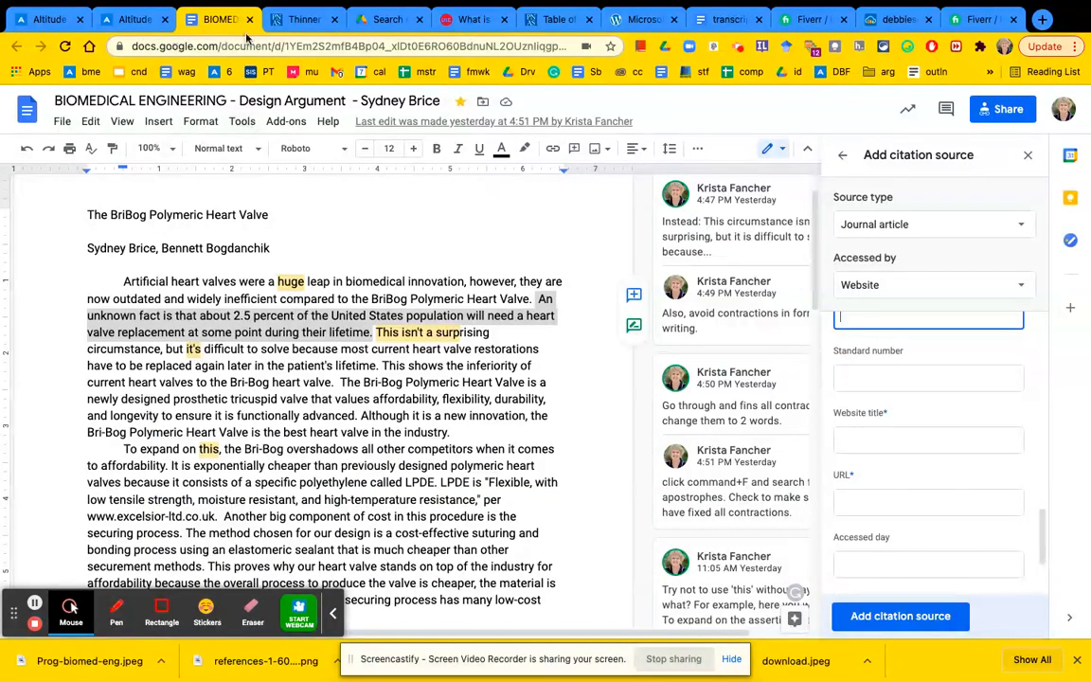
left_click(318, 20)
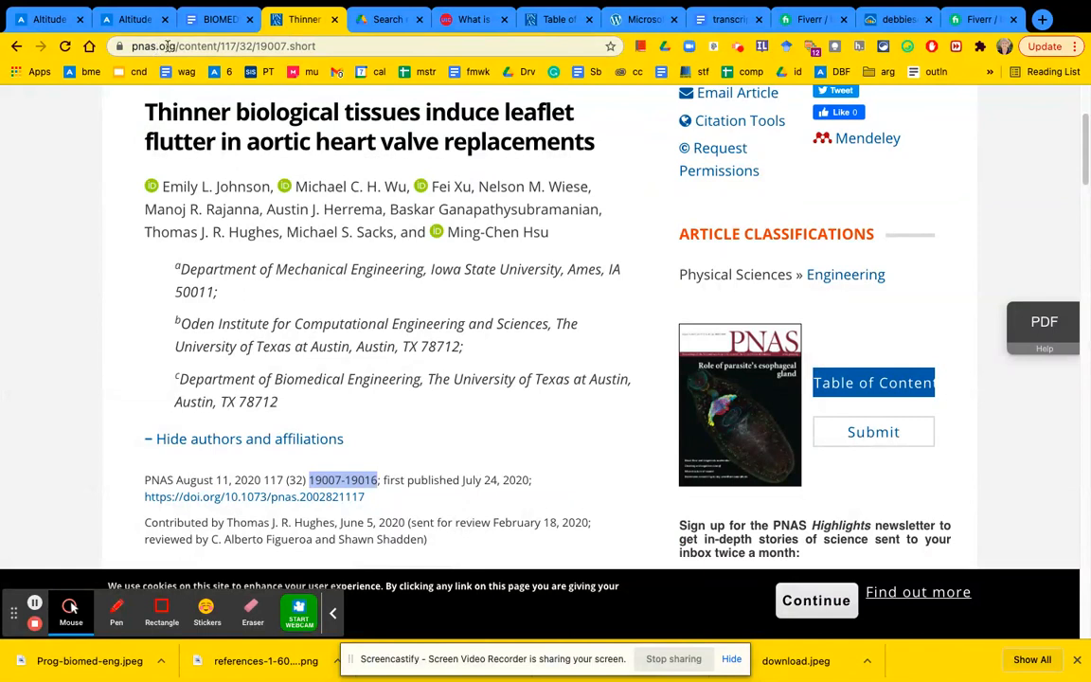
left_click(227, 27)
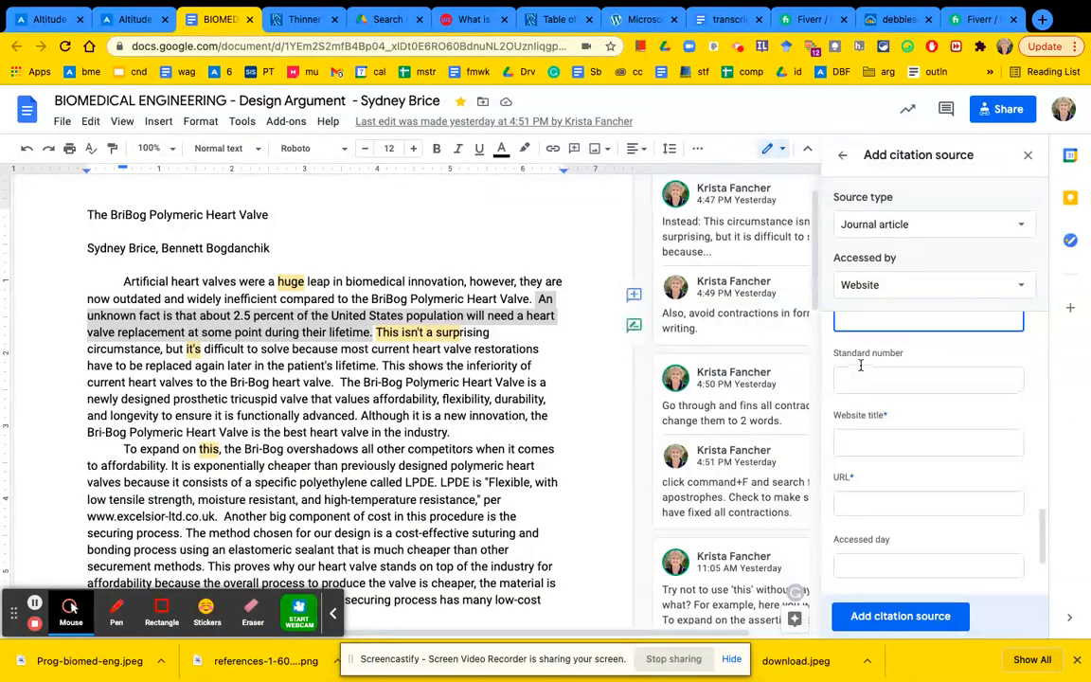
scroll(857, 378, "up", 1)
left_click(883, 462)
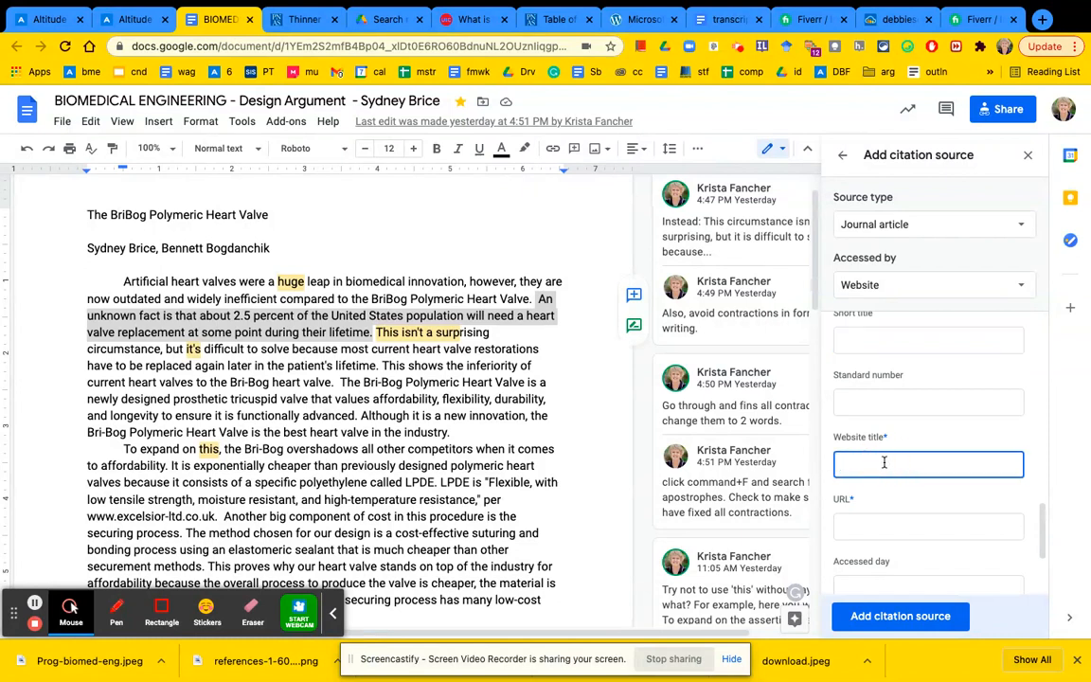
type("PNAS")
type(".org")
Copy the PNAS article page's web address into the citation's URL entry.
left_click(882, 525)
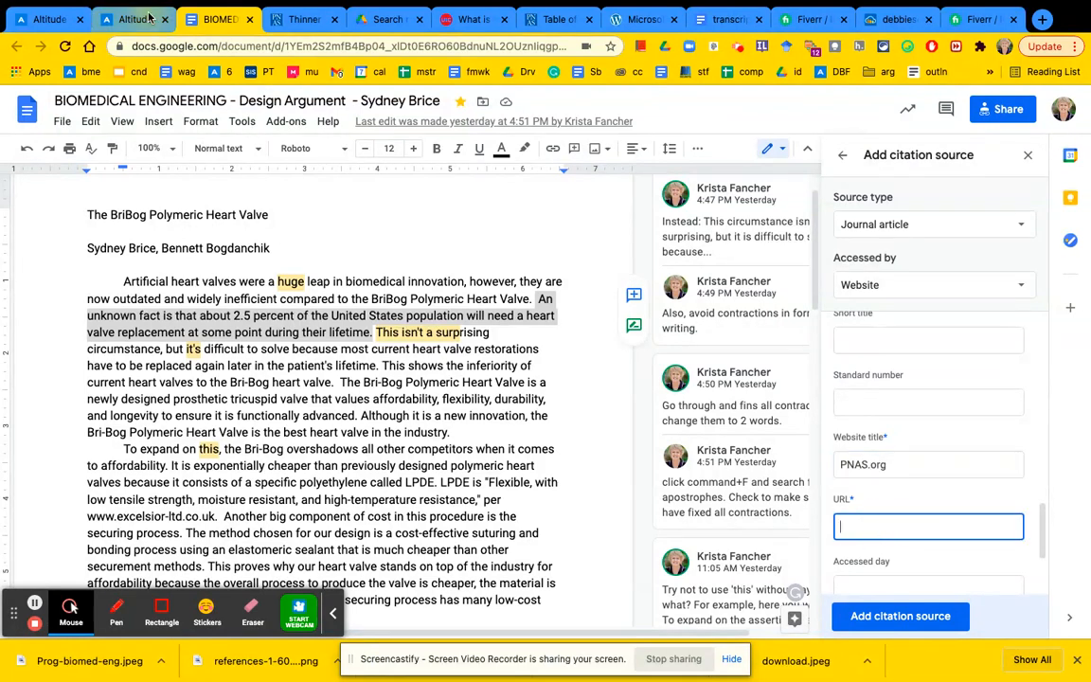
left_click(295, 19)
left_click(261, 43)
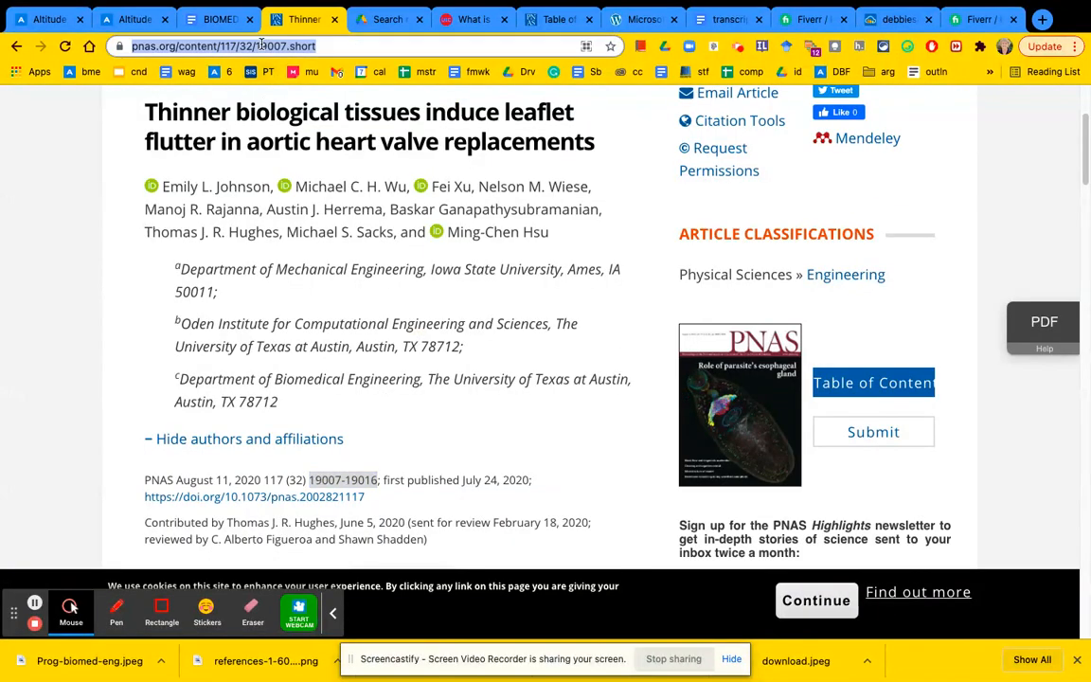
right_click(262, 43)
left_click(284, 143)
left_click(219, 18)
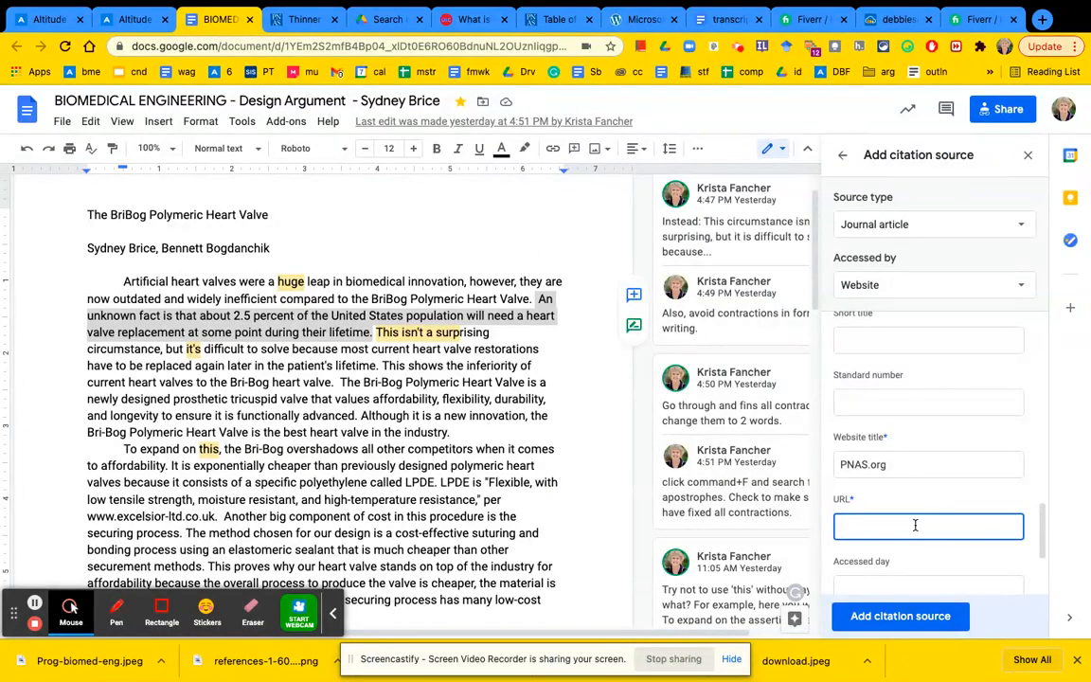
key("super+v")
Set the accessed month to May and the accessed year to 2021, and add the citation source.
scroll(905, 527, "down", 3)
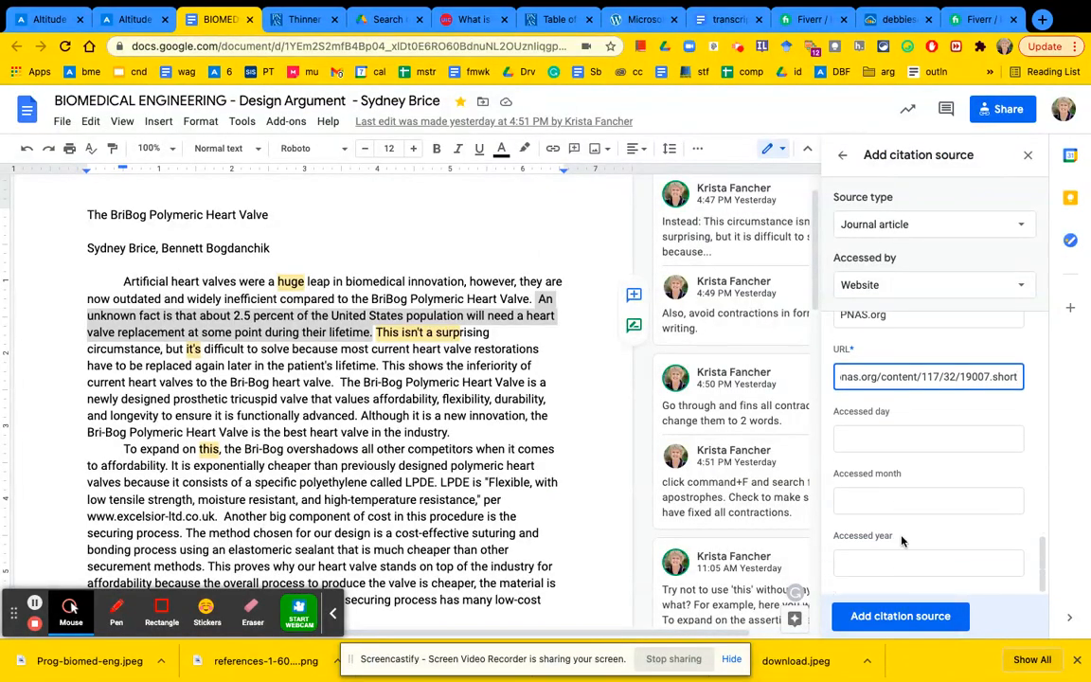
left_click(885, 439)
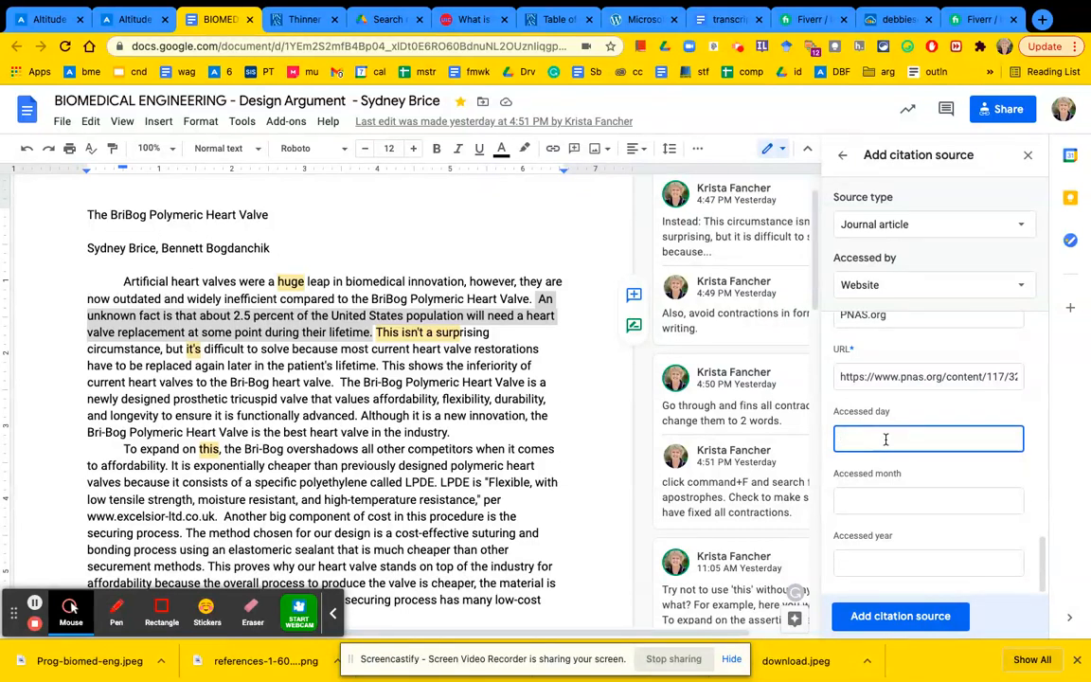
left_click(877, 559)
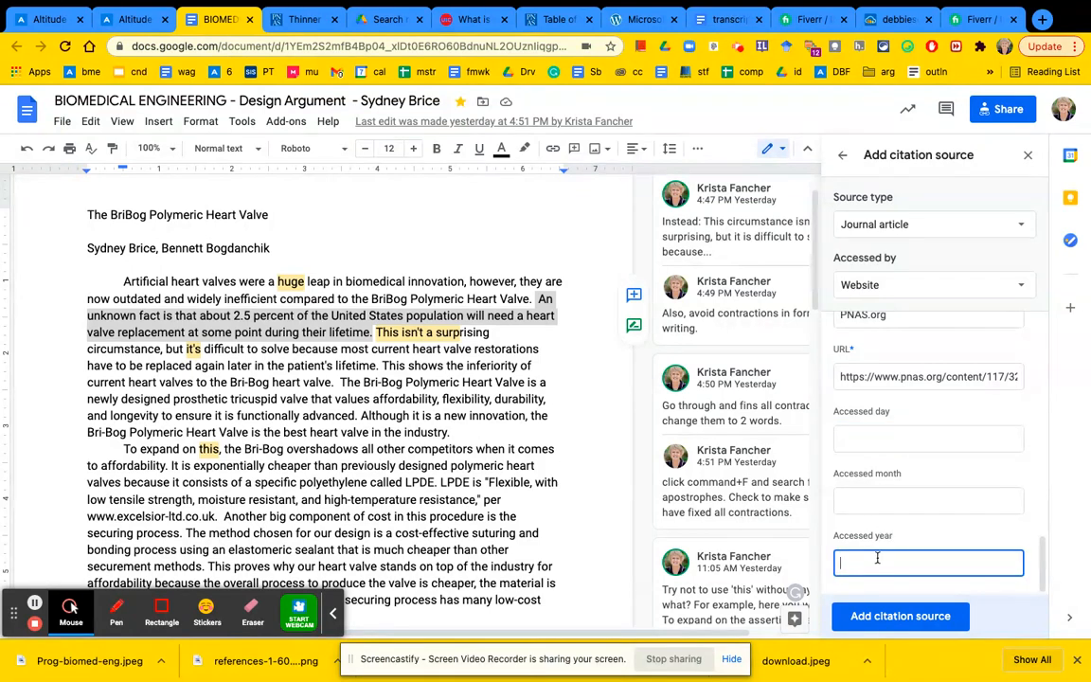
left_click(888, 497)
type("May")
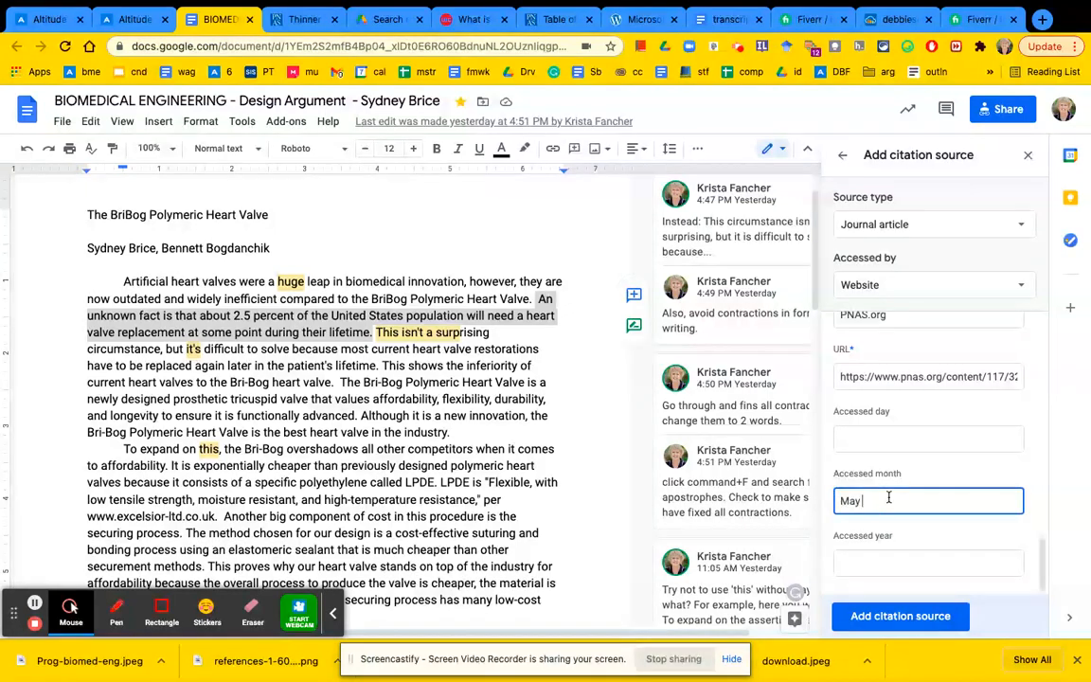
left_click(906, 559)
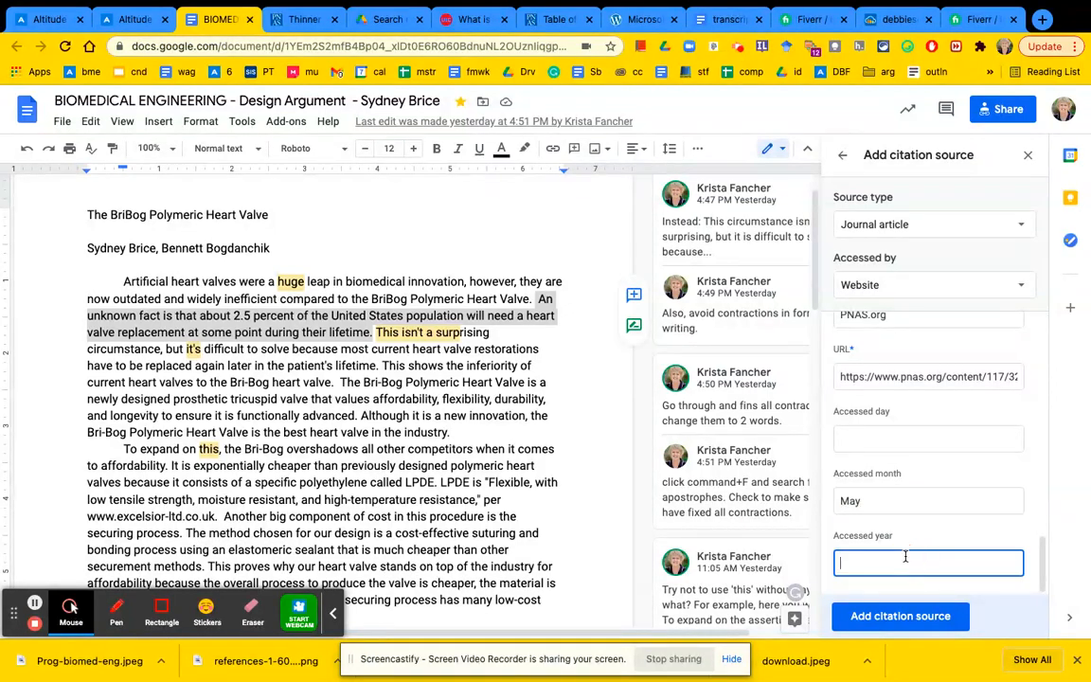
type("2021")
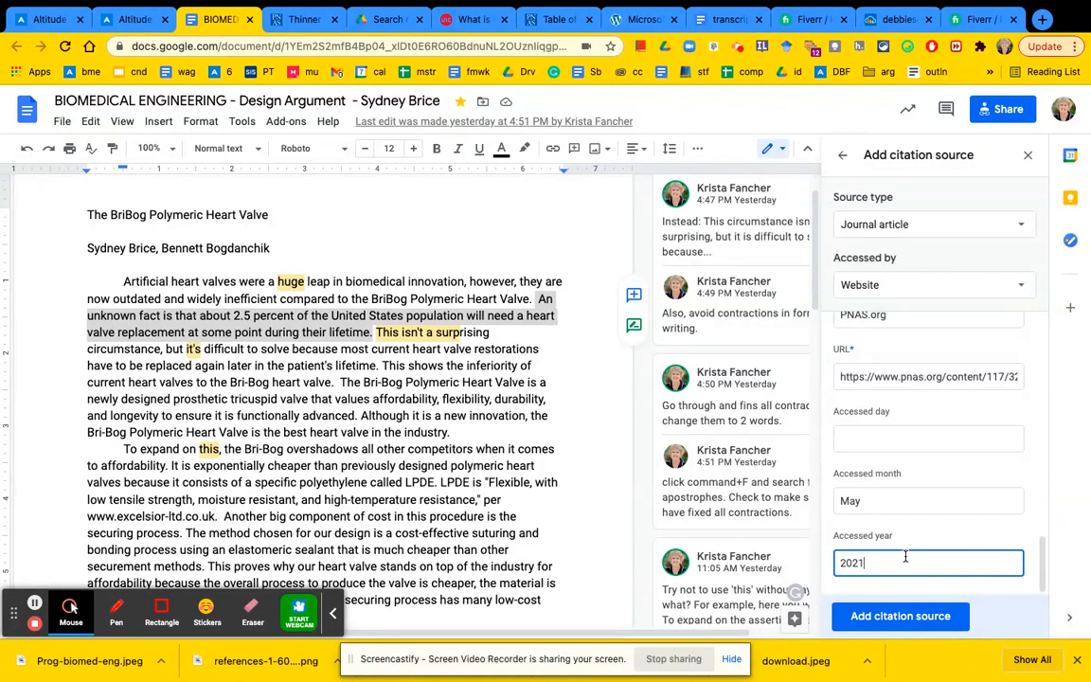
left_click(895, 616)
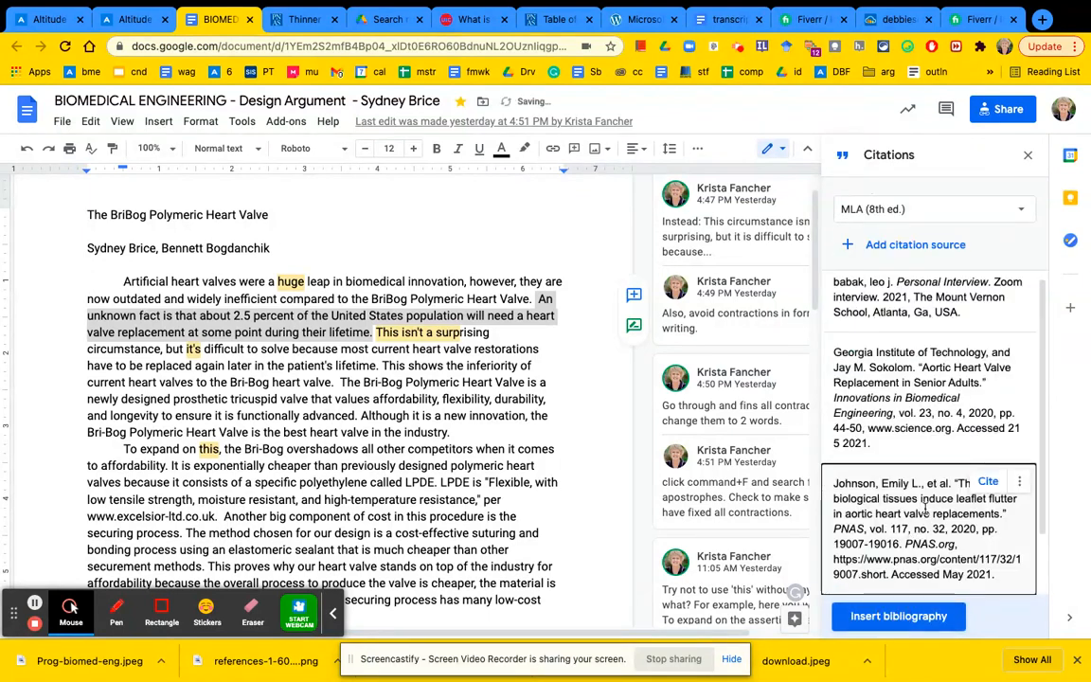
Insert an in-text citation of the PNAS article after the sentence about 2.5 percent of the United States population.
scroll(925, 509, "down", 2)
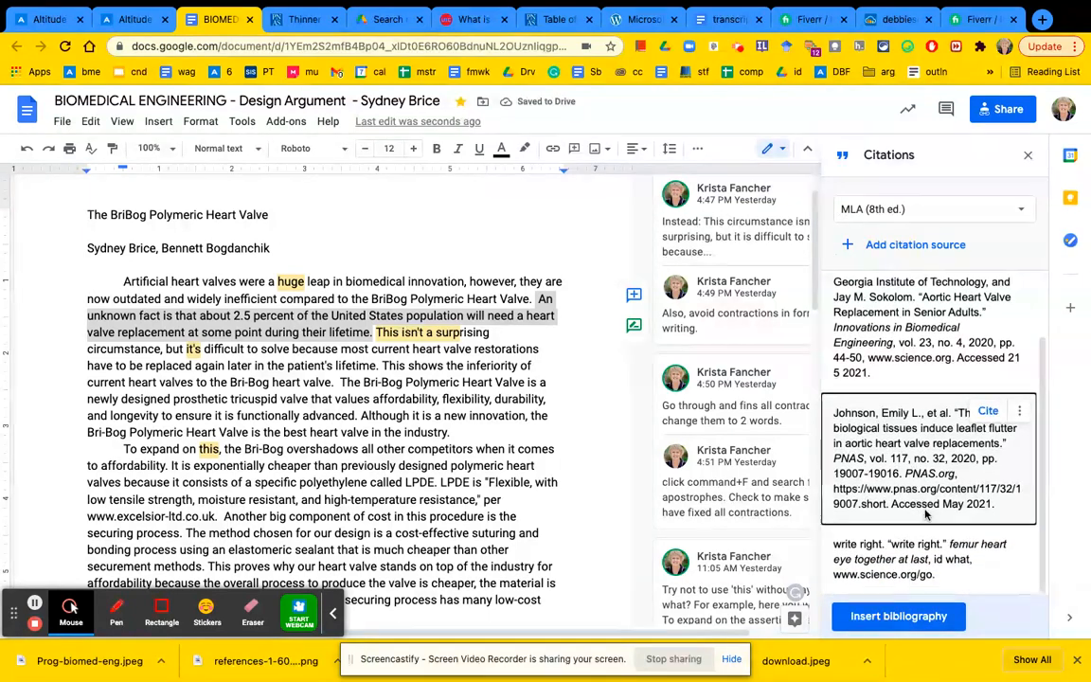
scroll(926, 511, "up", 1)
scroll(927, 513, "down", 1)
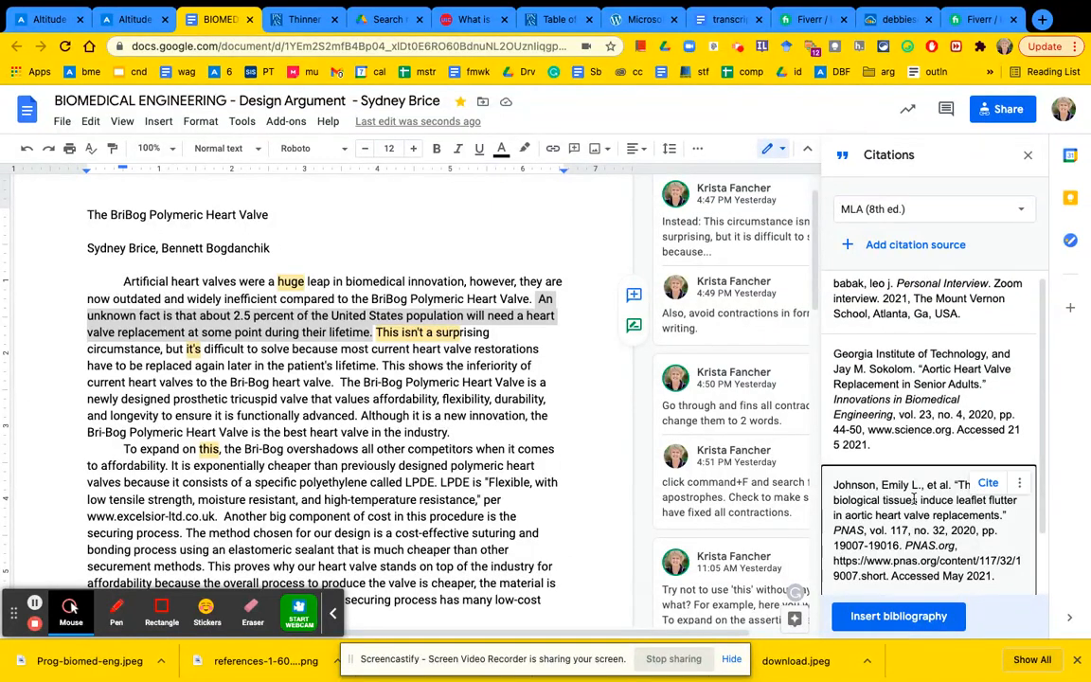
left_click(987, 485)
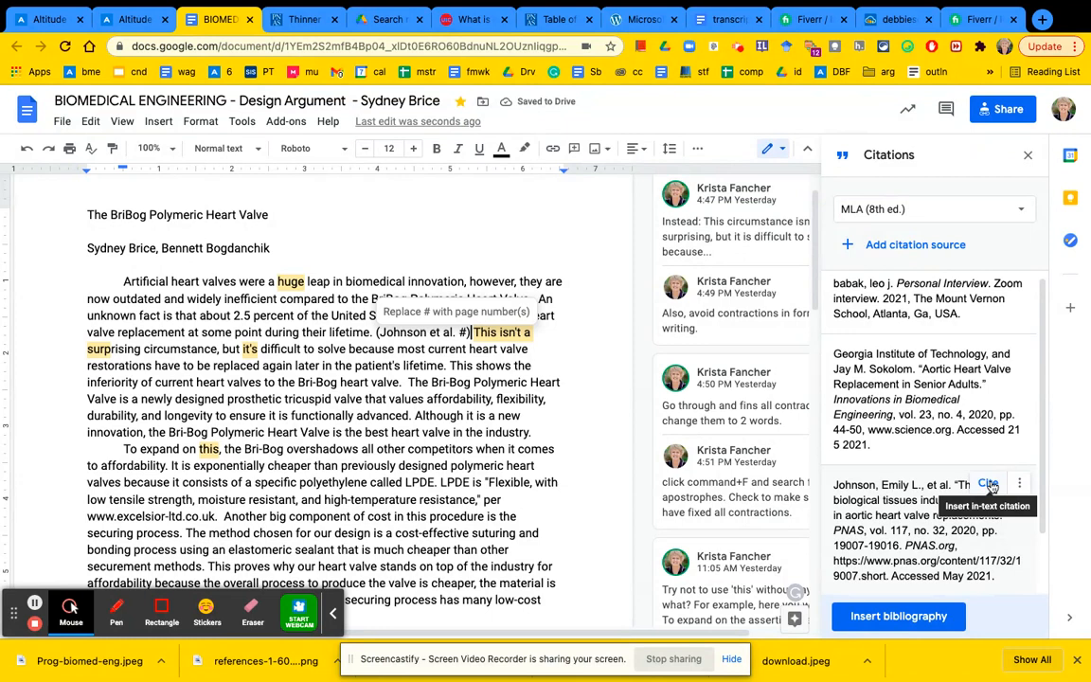
Remove the # page-number placeholder from the first paragraph's in-text citation, ending it with "et al.".
left_click(465, 333)
key("BackSpace")
key("BackSpace")
key("BackSpace")
type(".")
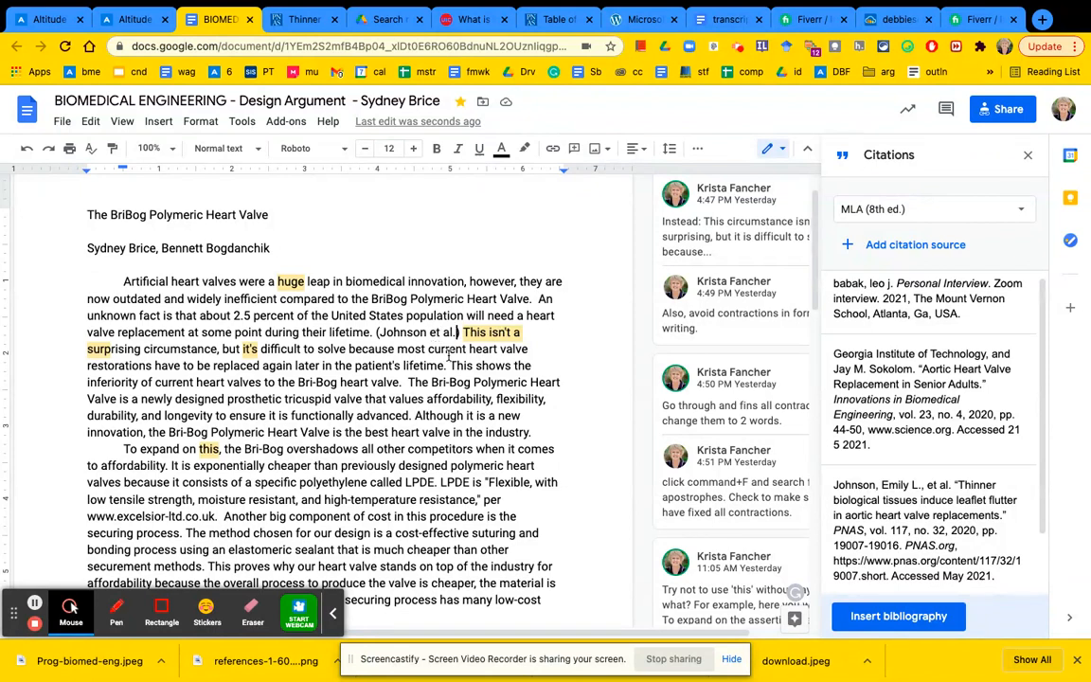
Insert an in-text citation of the personal interview source after "a specific polyethylene called LPDE" in the second paragraph.
scroll(451, 352, "down", 1)
scroll(452, 354, "down", 5)
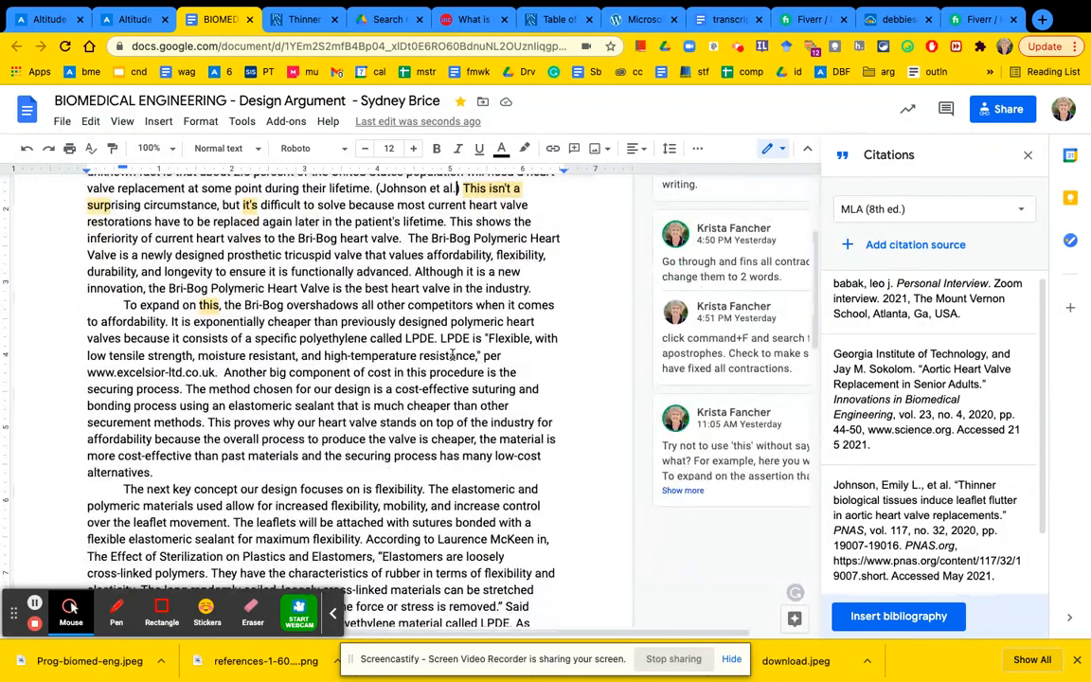
left_click_drag(361, 339, 433, 340)
mouse_move(928, 352)
scroll(964, 366, "up", 1)
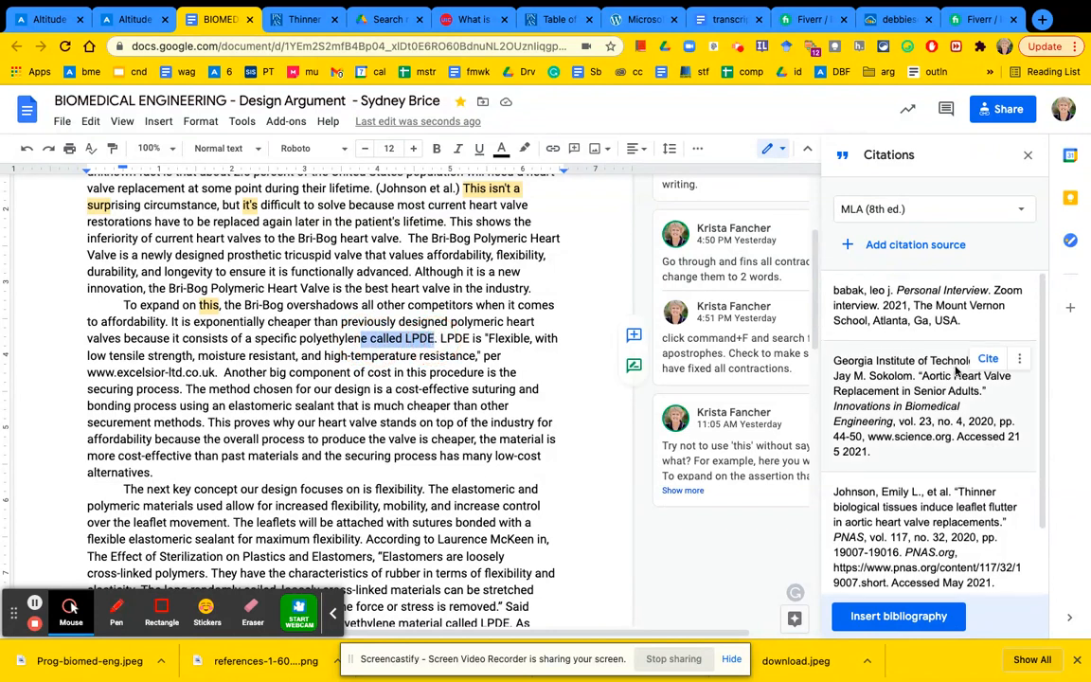
mouse_move(957, 303)
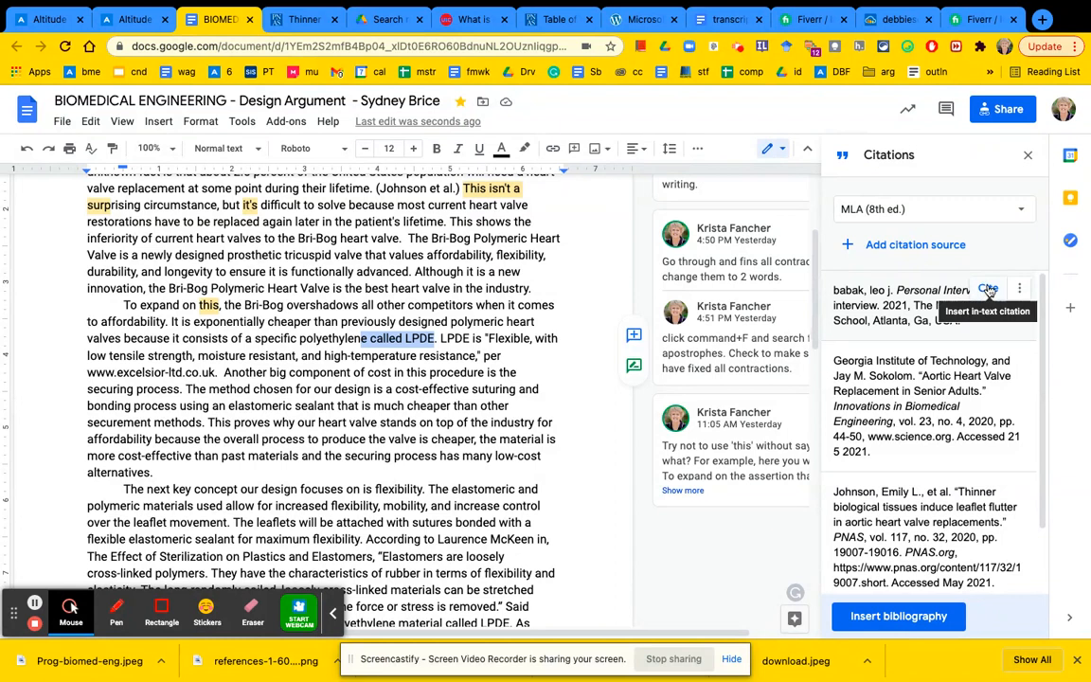
left_click(987, 289)
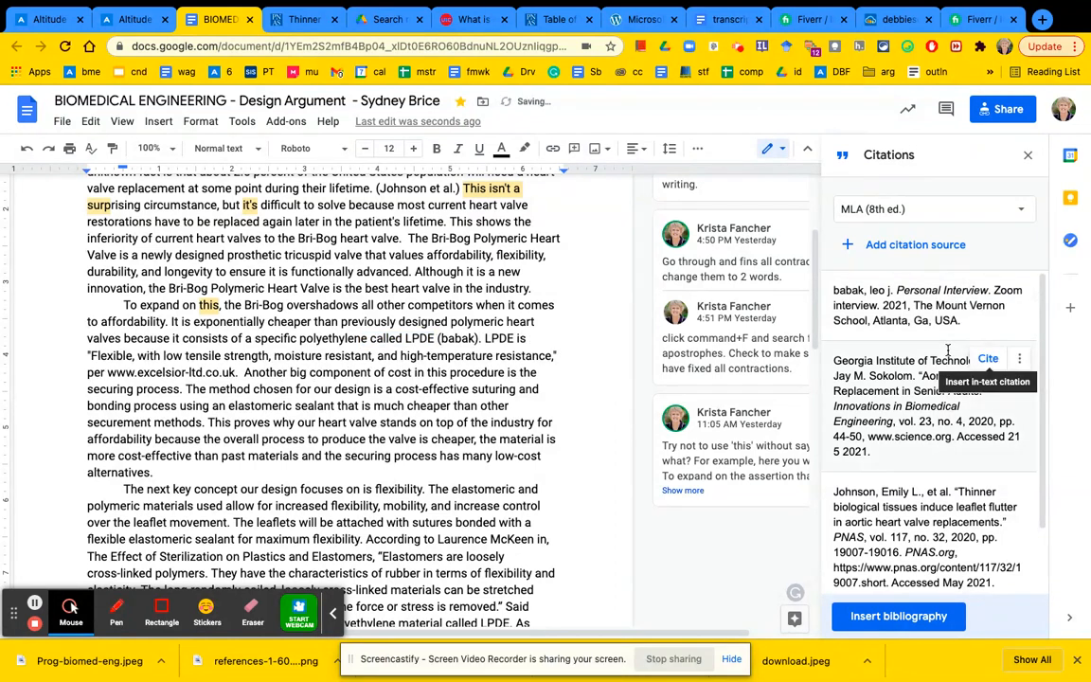
Insert an in-text citation of the PNAS article after "The next key concept our design focuses on is flexibility".
scroll(921, 416, "down", 1)
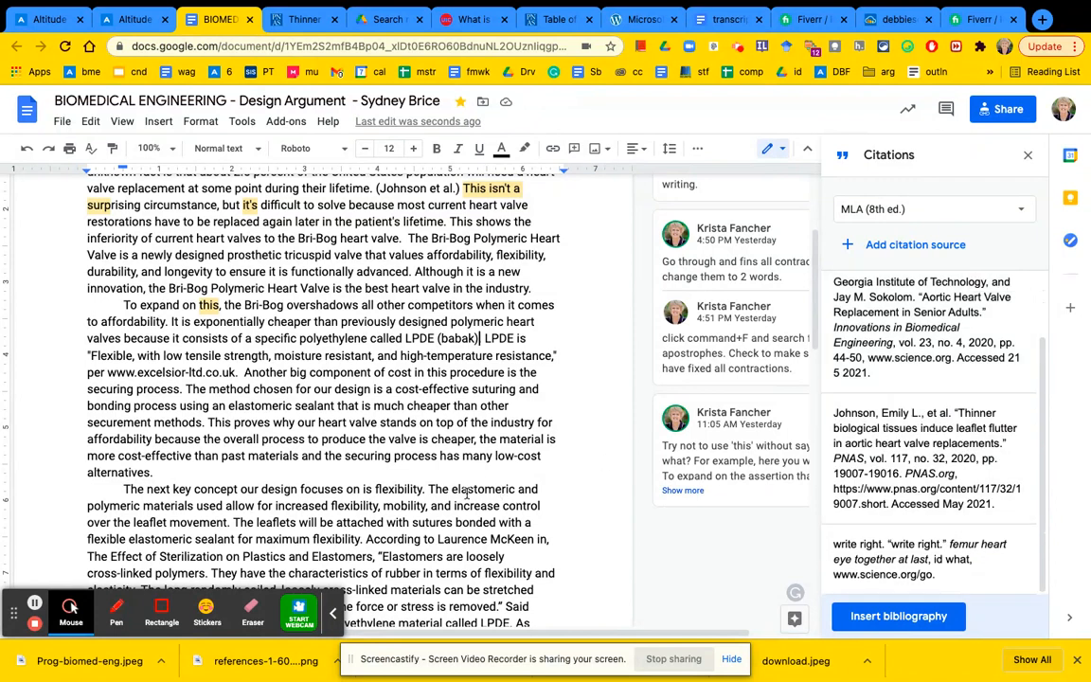
left_click(351, 491)
left_click_drag(351, 490, 423, 490)
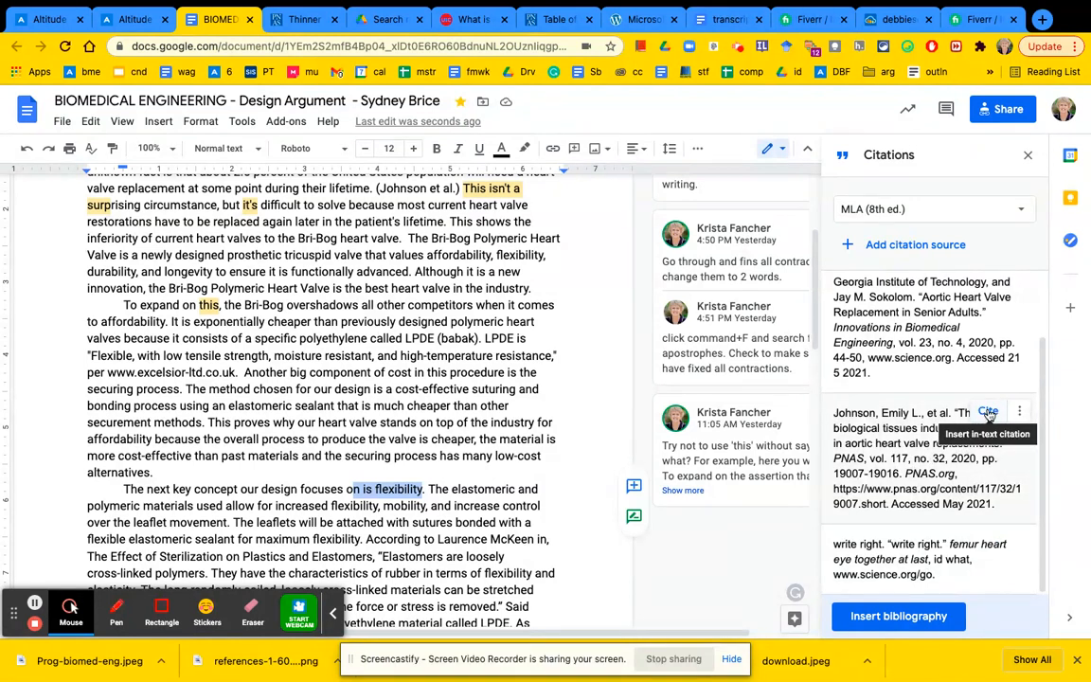
left_click(987, 414)
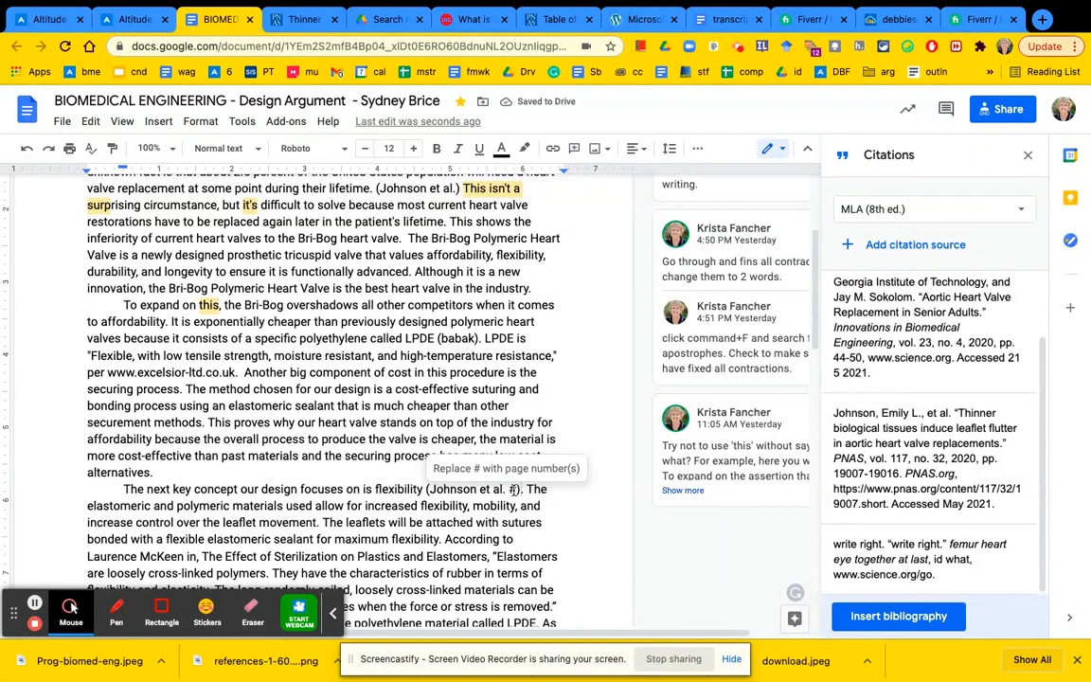
Remove the # page-number placeholder from the flexibility paragraph's in-text citation, ending it with "et al.".
double_click(514, 490)
key("BackSpace")
key("BackSpace")
key("BackSpace")
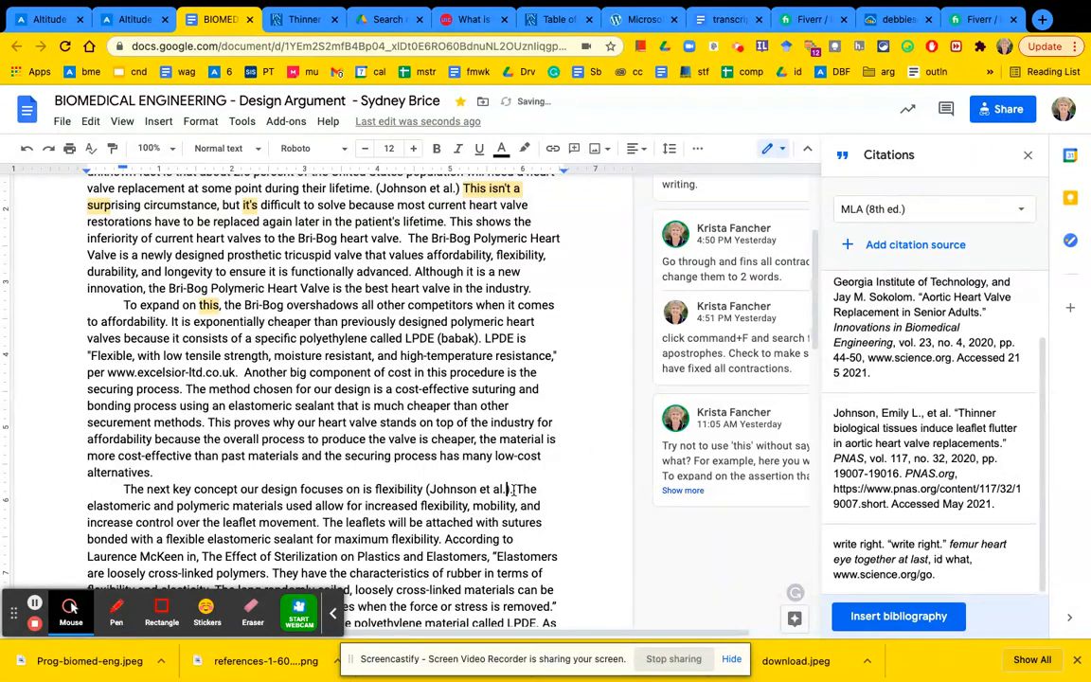
type(".")
Go to the end of the essay, below the closing paragraph.
scroll(526, 487, "down", 5)
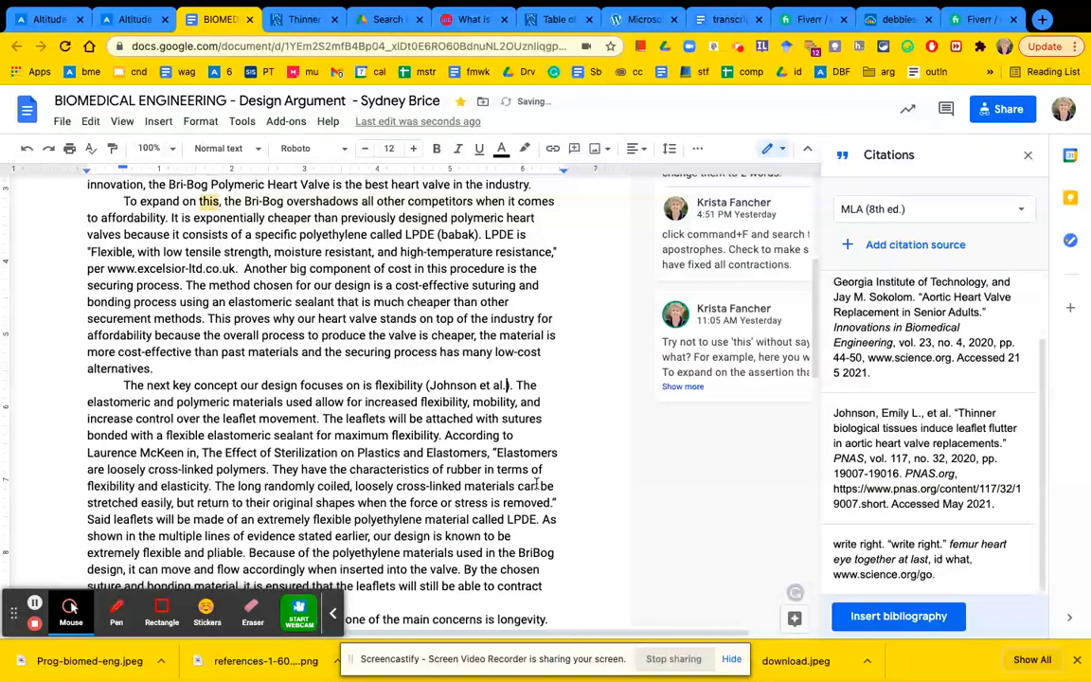
scroll(536, 483, "down", 2)
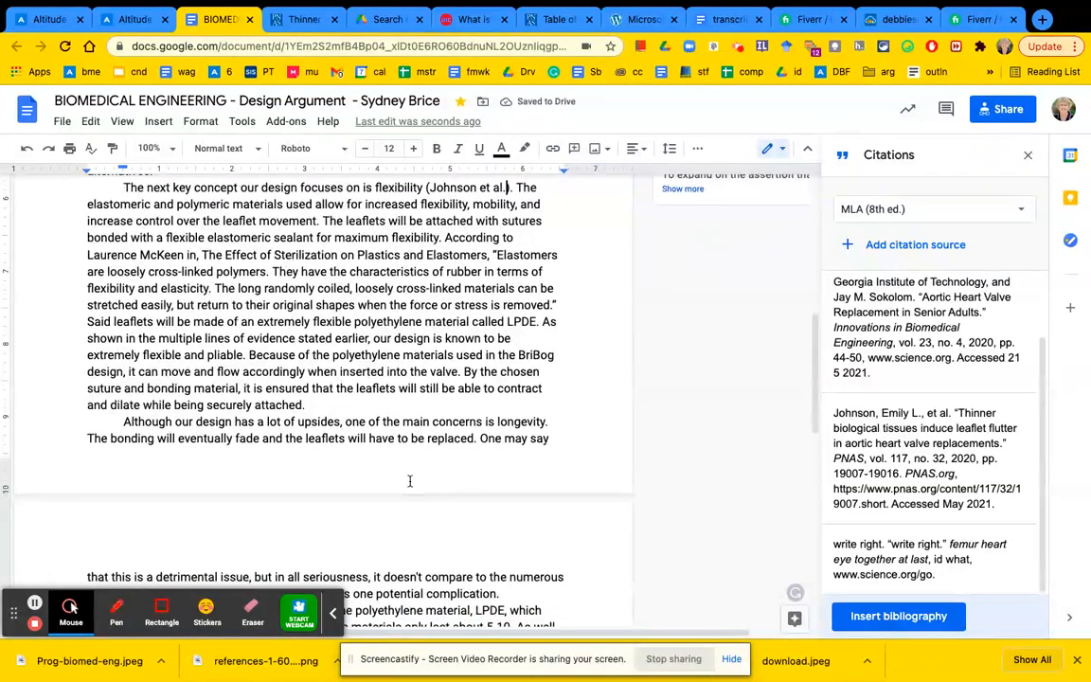
scroll(410, 481, "down", 10)
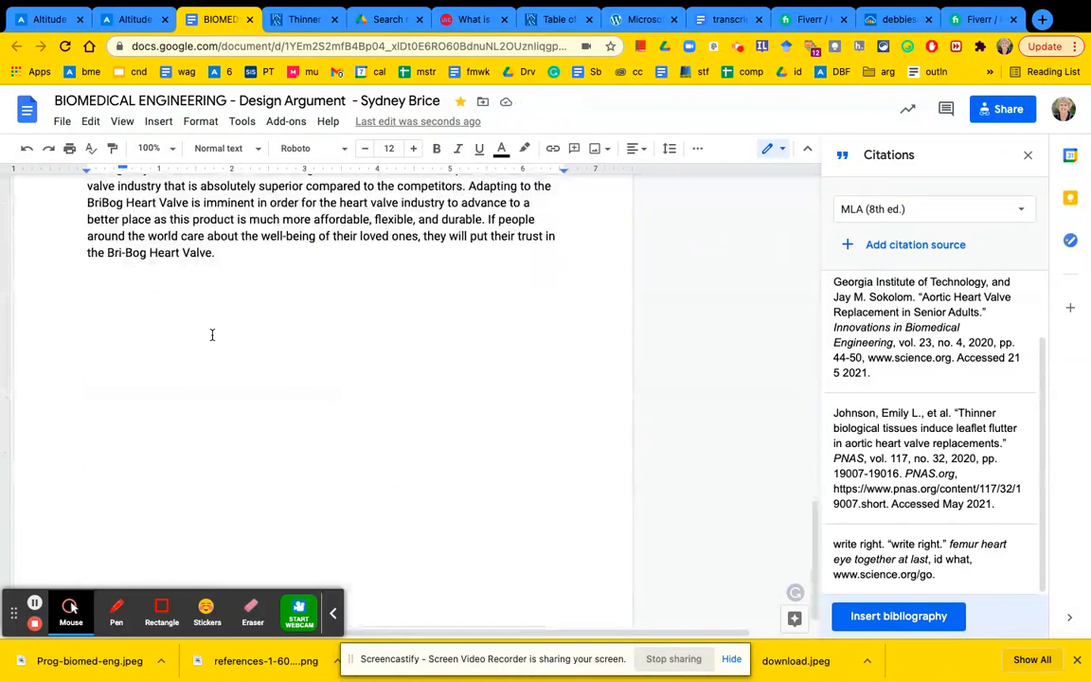